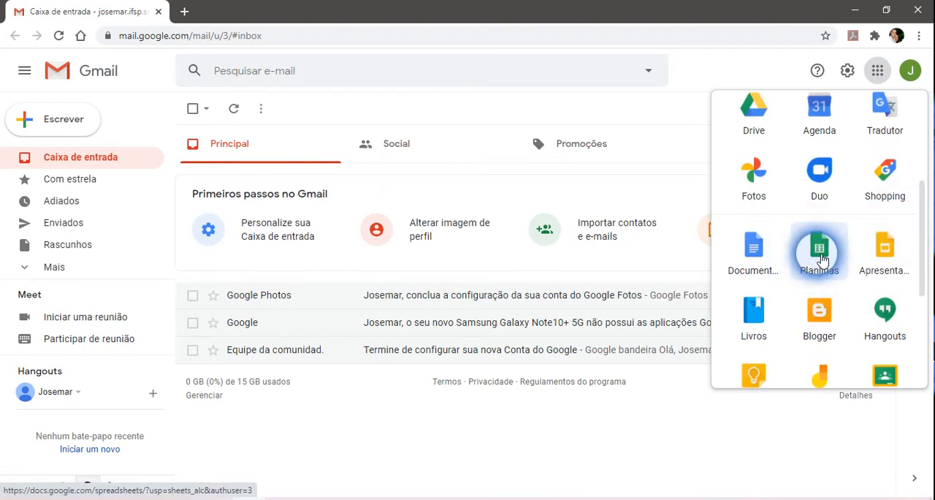
Switch to Google Sheets and open the spreadsheet "Planilha de Vendas e Salários_V1".
left_click(819, 252)
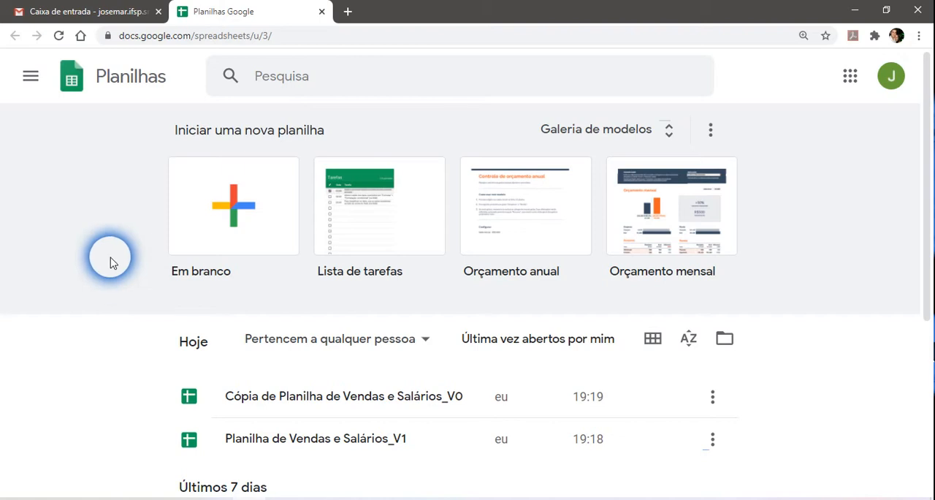
scroll(106, 268, "down", 1)
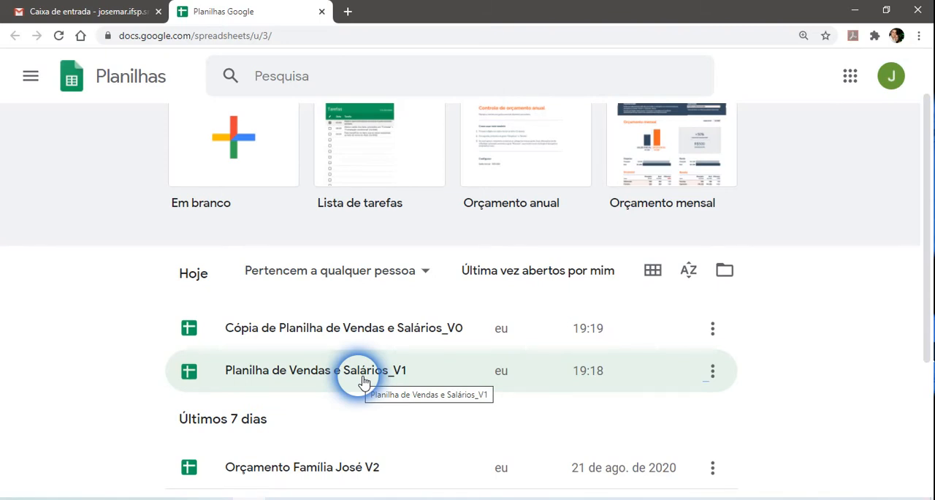
left_click(363, 381)
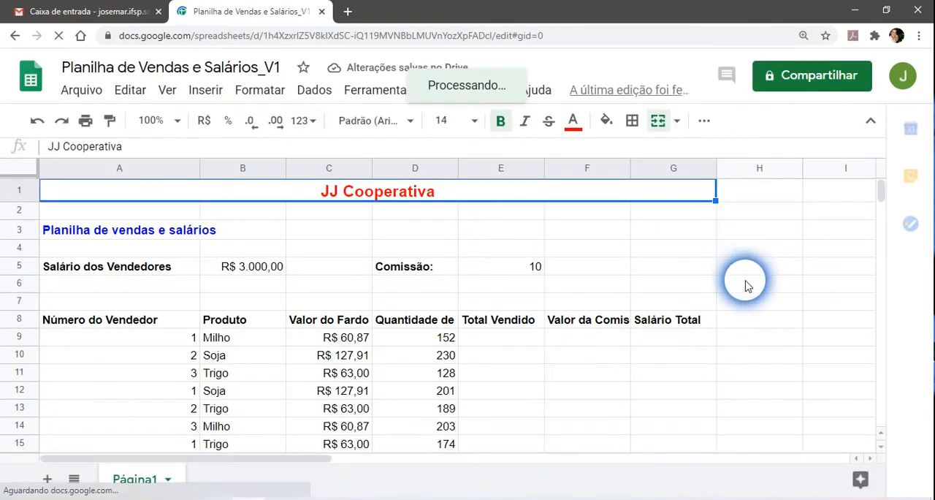
Examine the sheet's company title, its subtitle and the layout of the sales table.
left_click(710, 287)
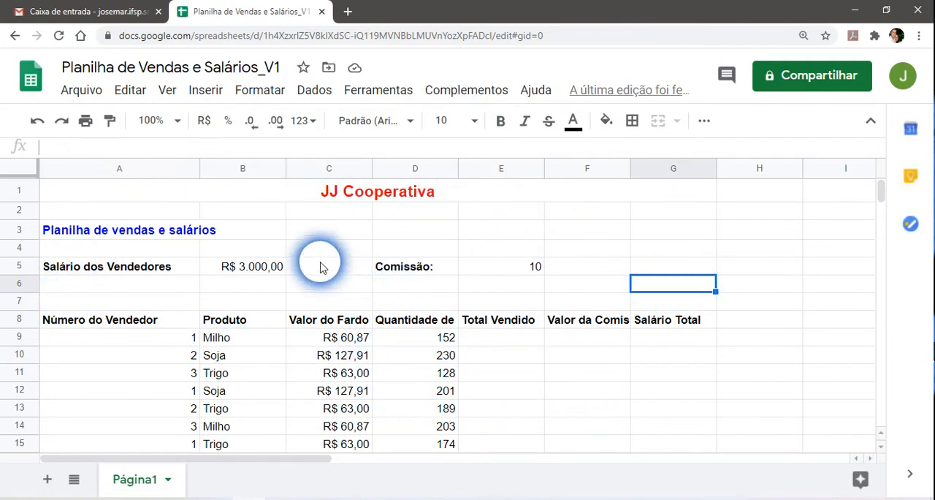
left_click(356, 199)
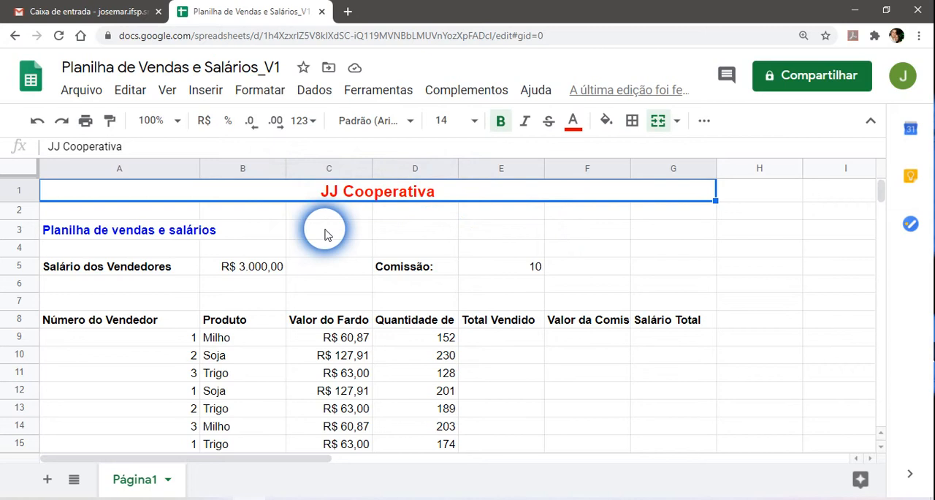
left_click(84, 234)
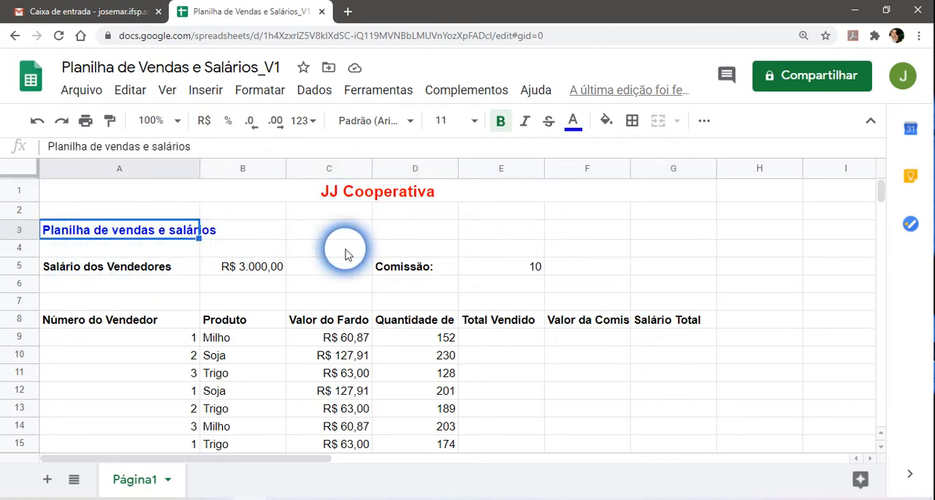
scroll(344, 251, "down", 1)
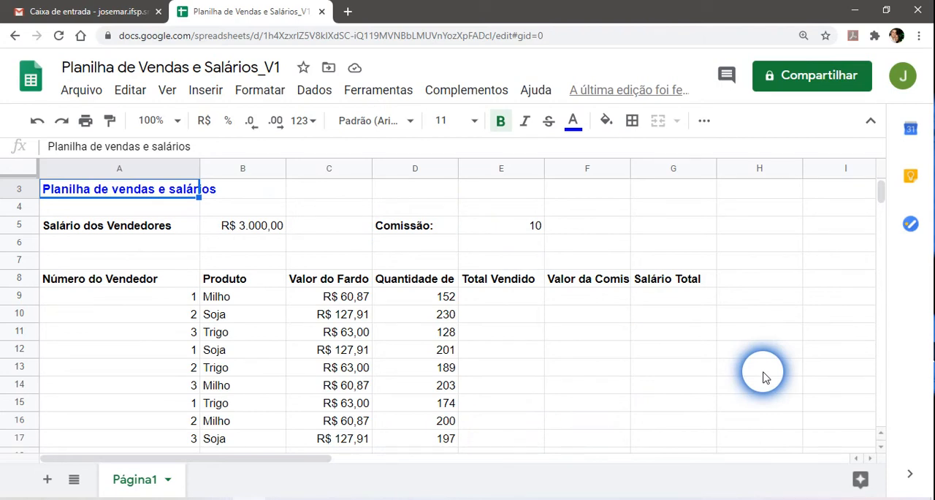
scroll(689, 347, "up", 1)
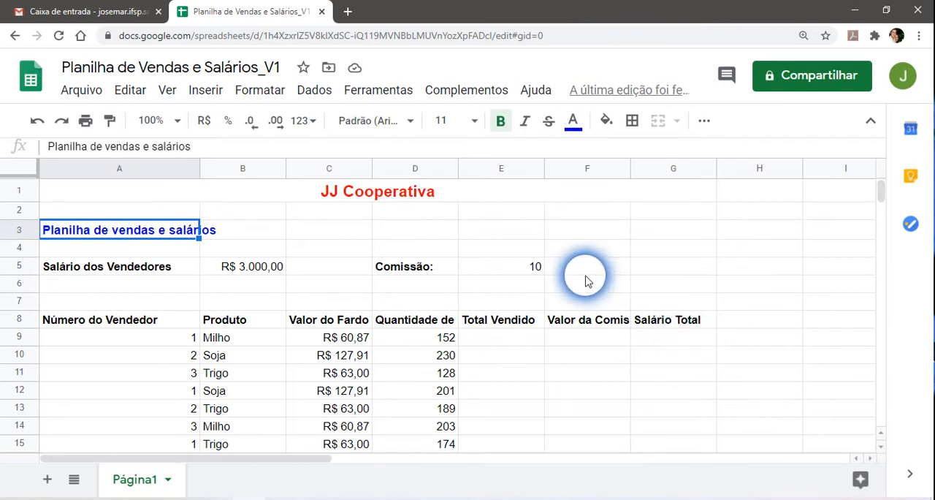
left_click(330, 191)
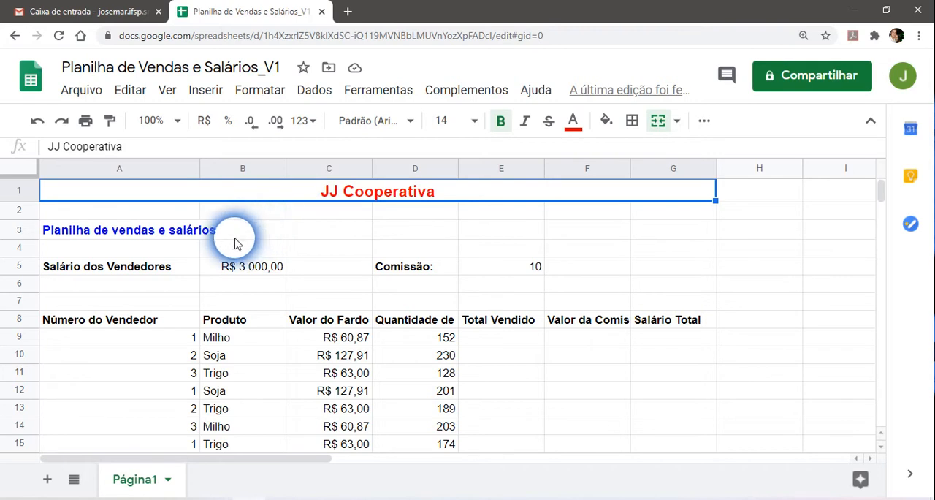
left_click(82, 232)
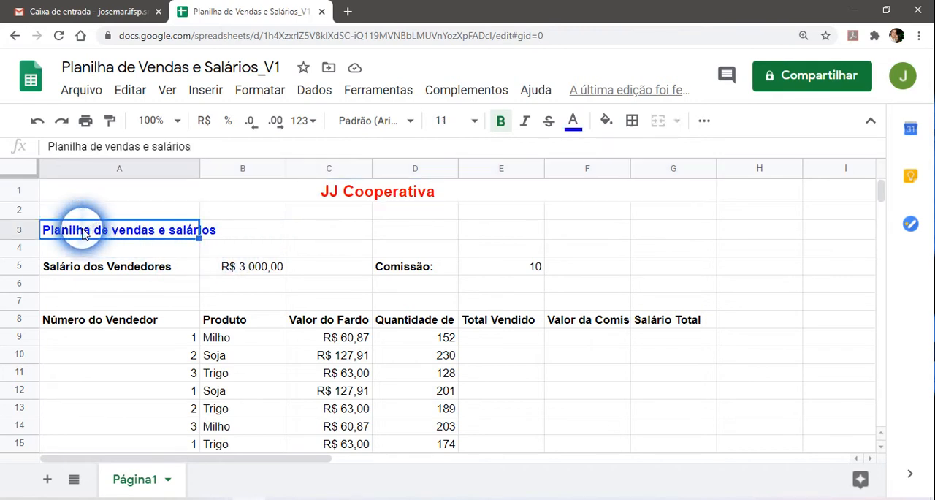
Examine the sellers' salary and commission labels in row 5 together with their value cells B5 and E5.
left_click(120, 275)
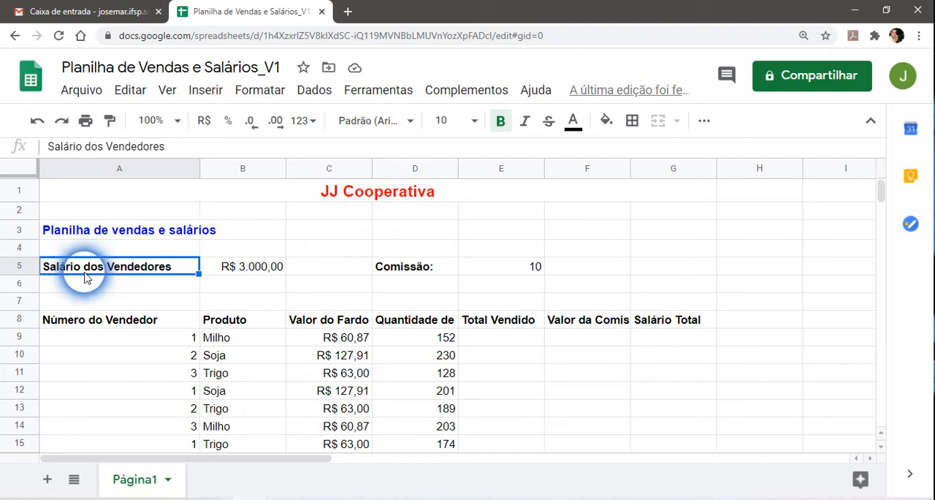
left_click(253, 274)
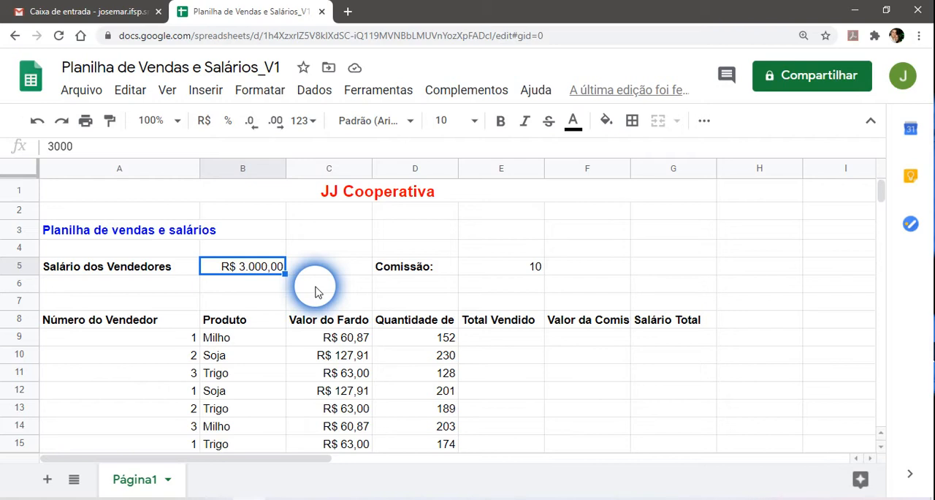
left_click(409, 269)
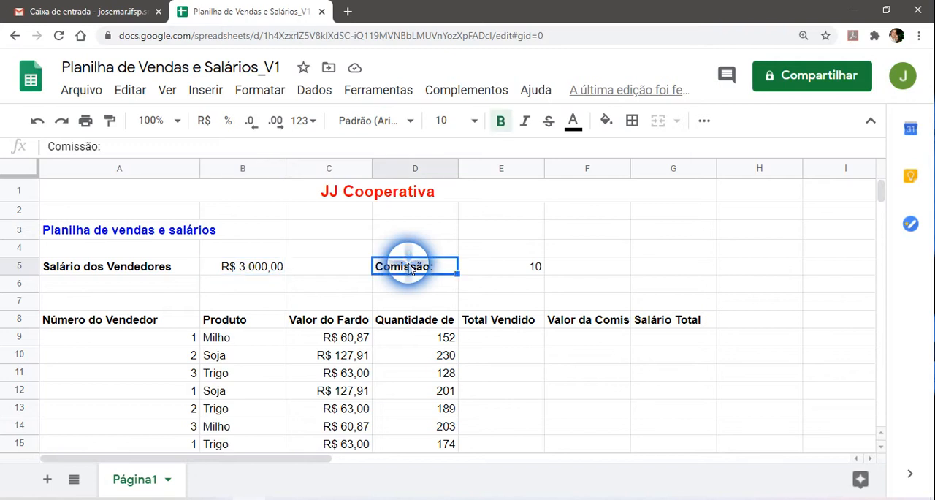
left_click(512, 266)
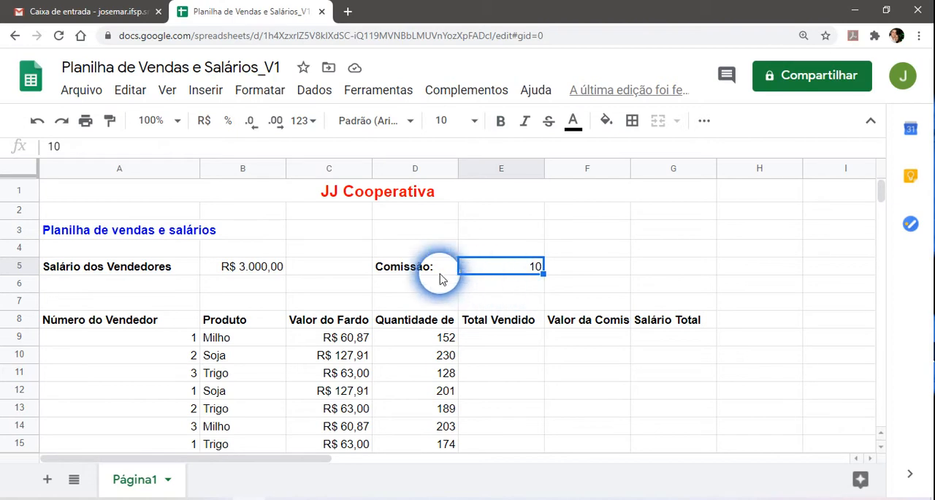
left_click(416, 271)
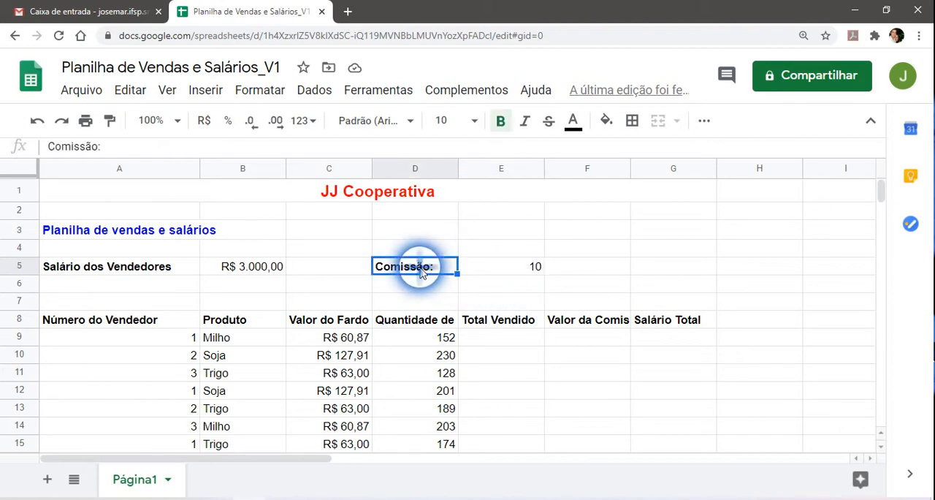
left_click(511, 268)
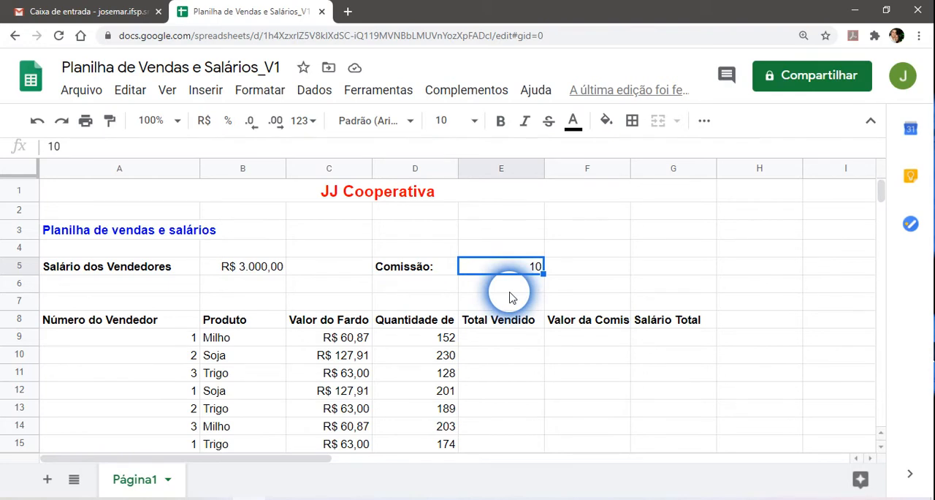
left_click(252, 272)
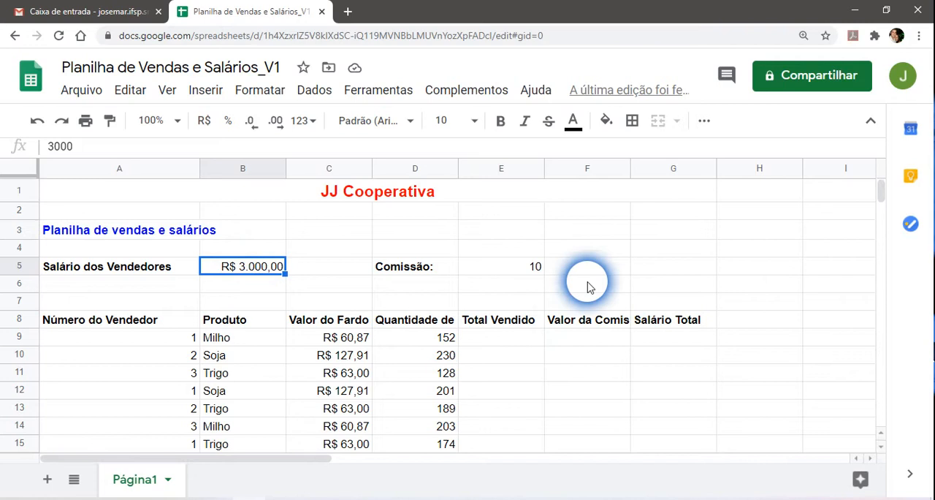
left_click(511, 269)
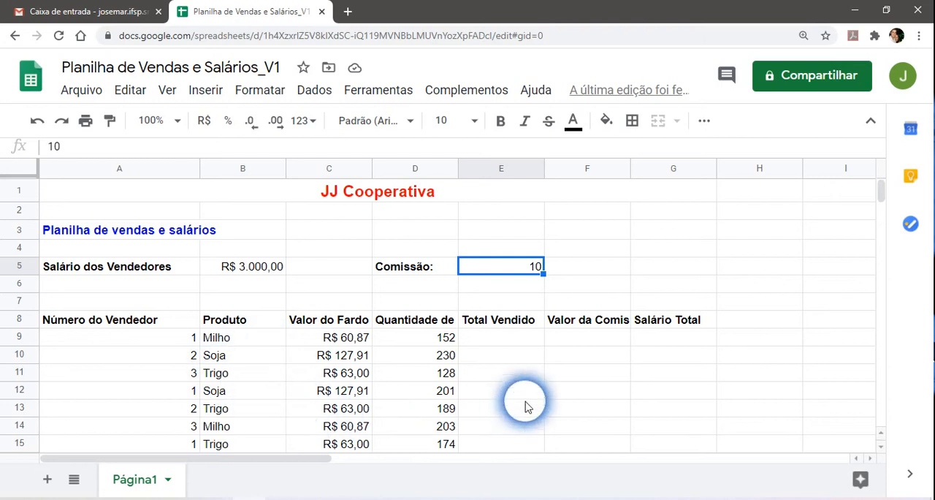
left_click(601, 267)
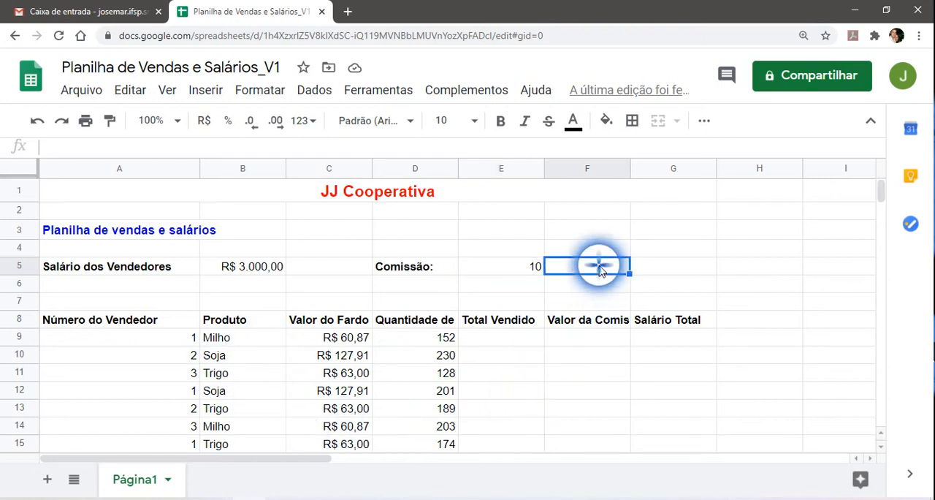
left_click(492, 270)
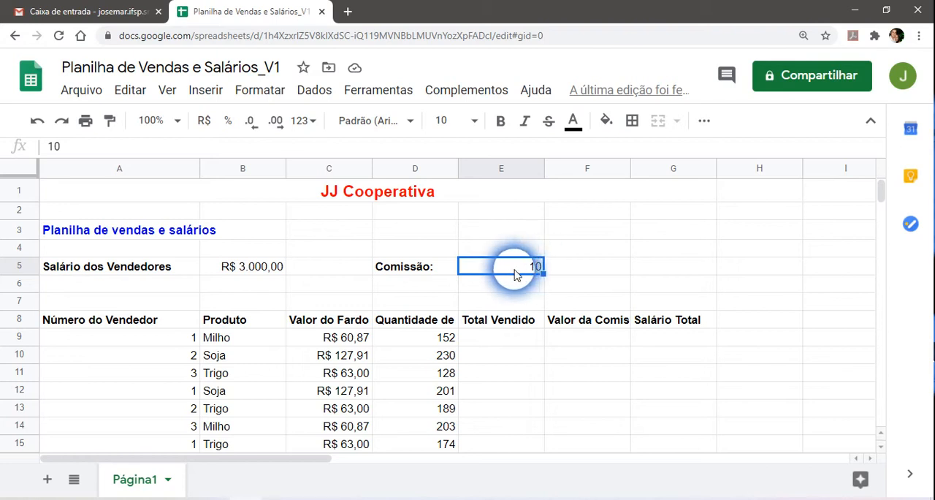
left_click(518, 290)
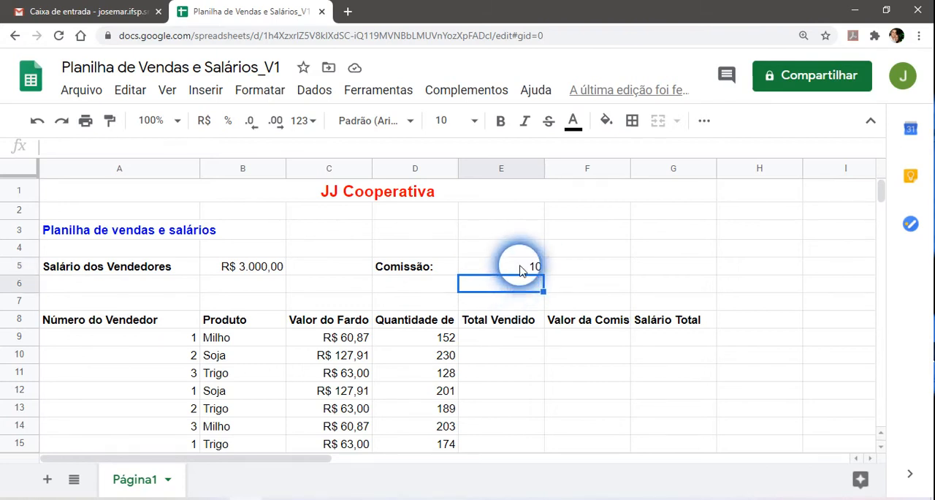
left_click(518, 268)
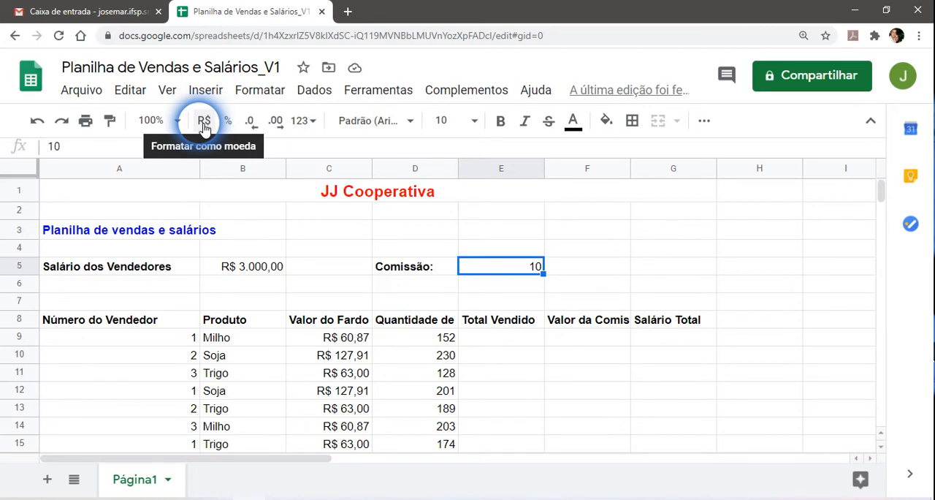
Set the sellers' salary in B5 to the automatic number format and reapply the currency format.
left_click(249, 268)
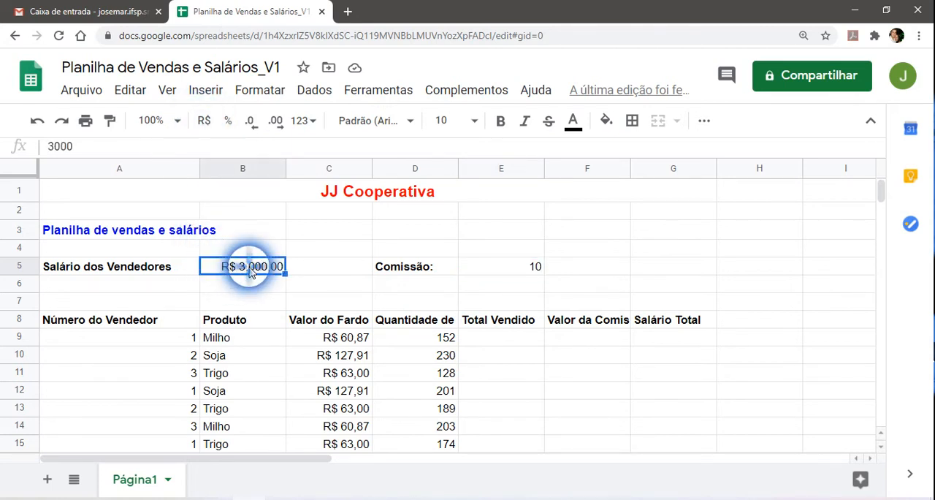
left_click(304, 122)
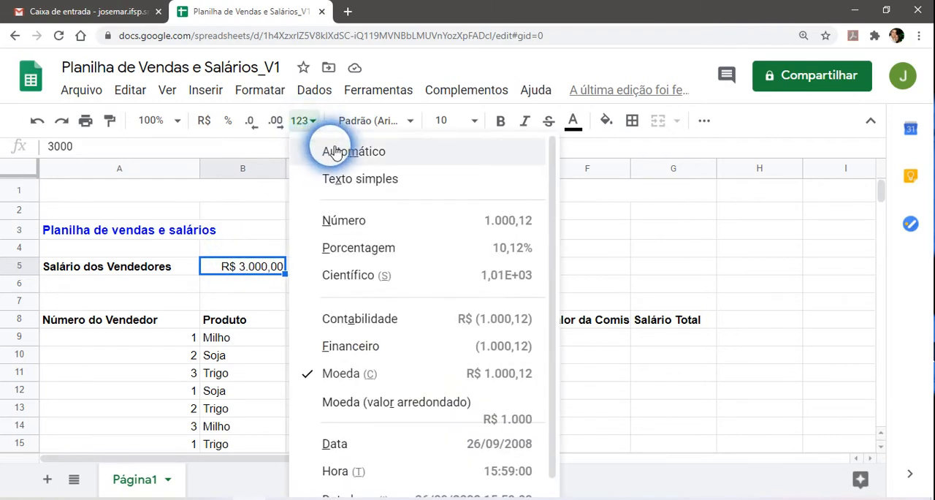
left_click(334, 152)
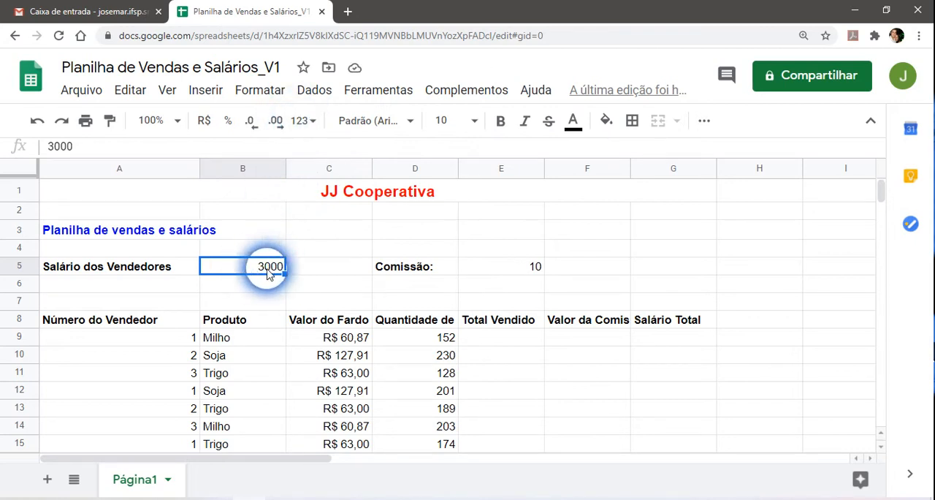
left_click(206, 124)
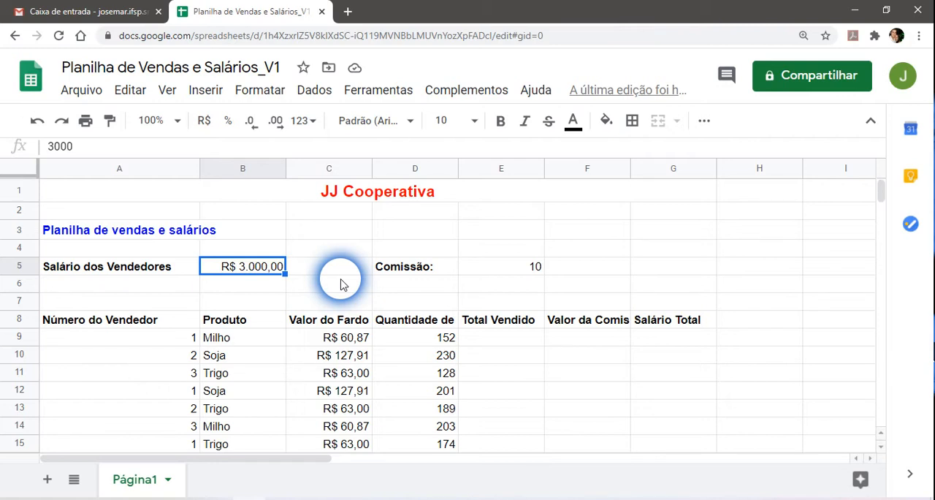
Try the percentage format on the commission value in E5 and return the cell to the automatic format.
left_click(515, 269)
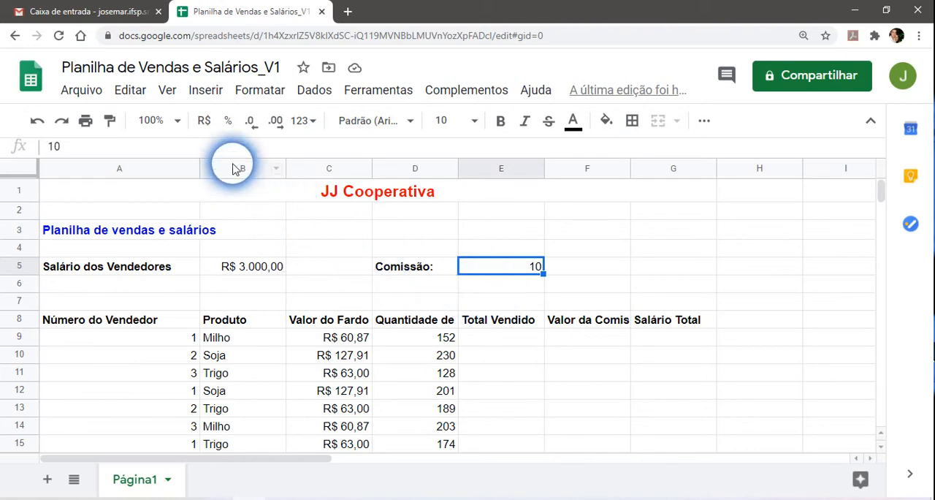
left_click(229, 122)
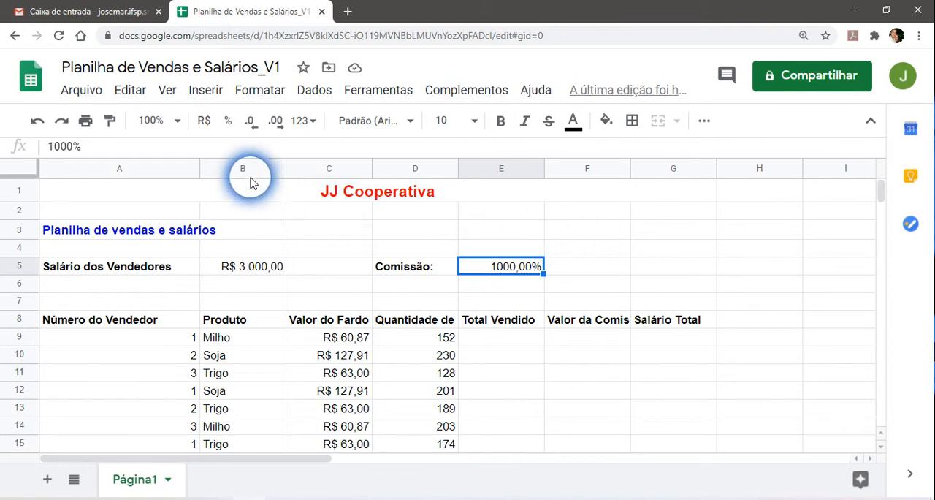
left_click(314, 124)
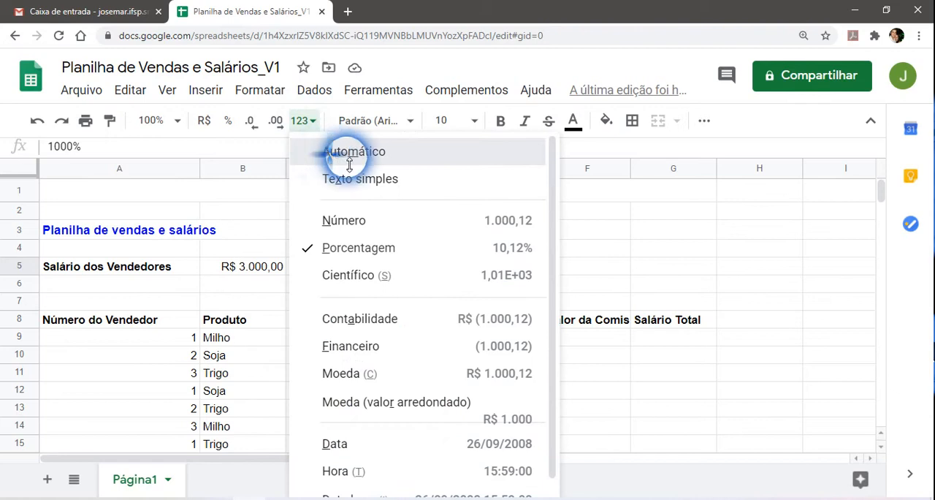
left_click(305, 152)
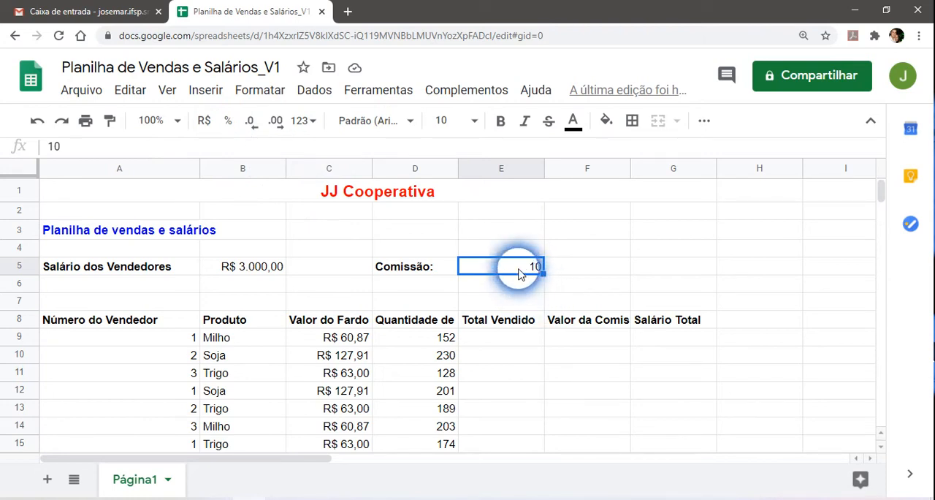
Enter the formula =10/100 as the commission in E5 and format the cell as a percentage.
type("=")
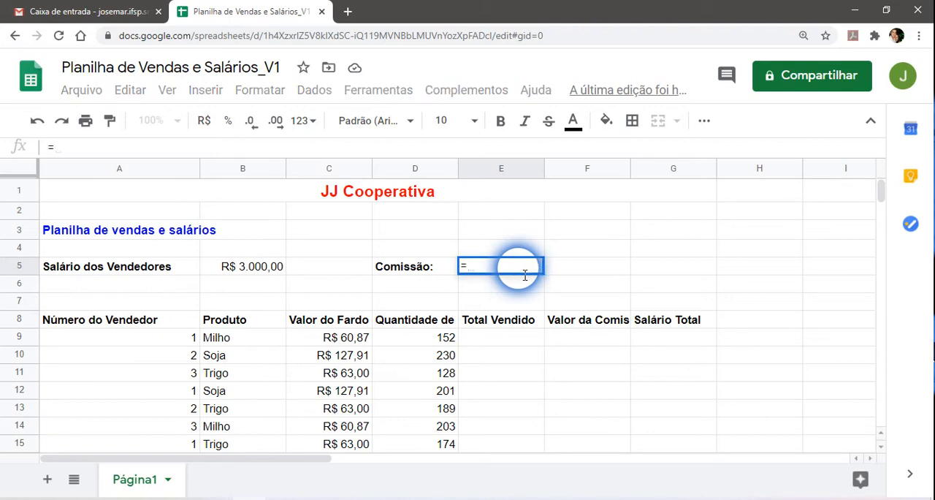
type("10/10")
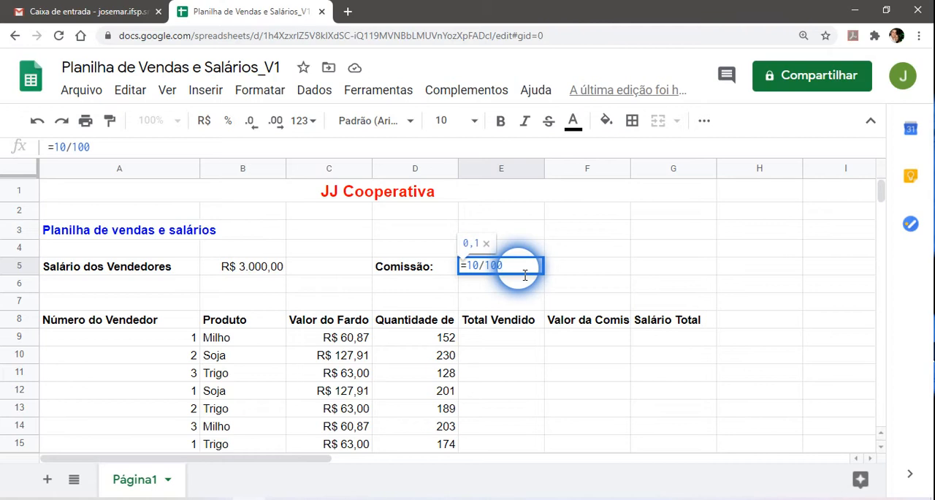
type("0")
key("Return")
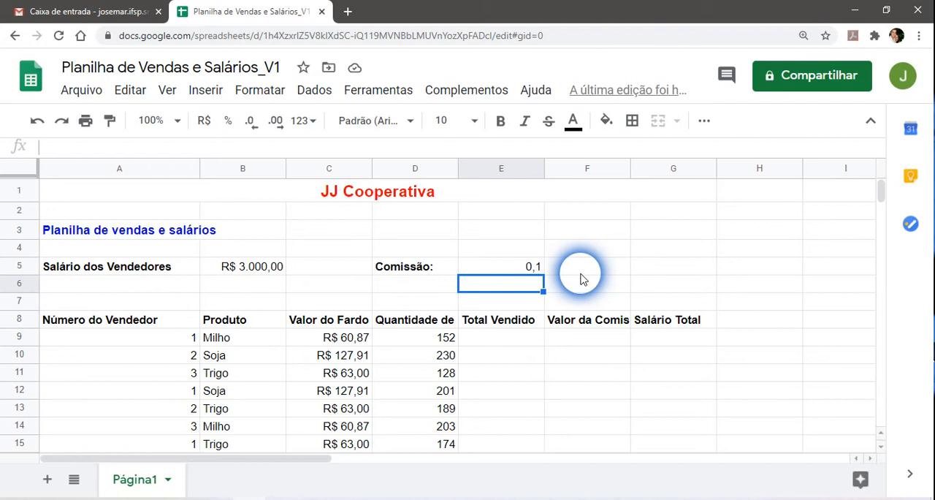
left_click(520, 268)
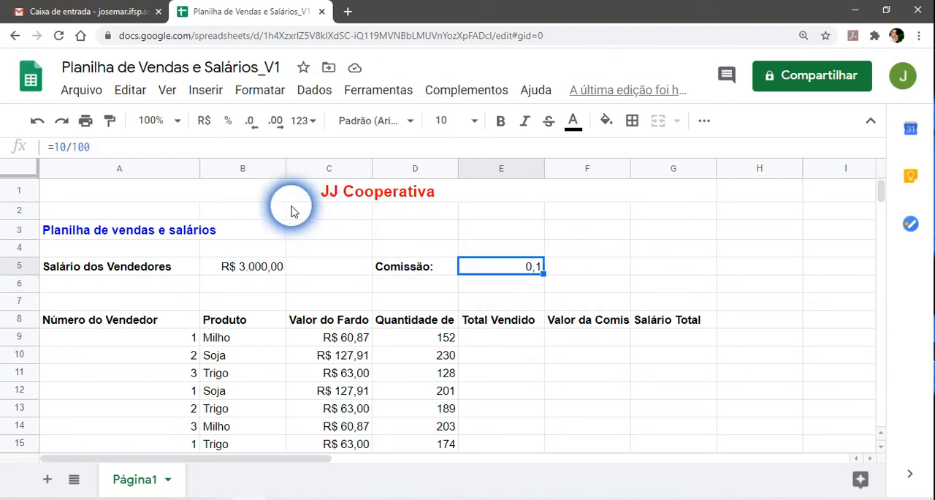
left_click(228, 123)
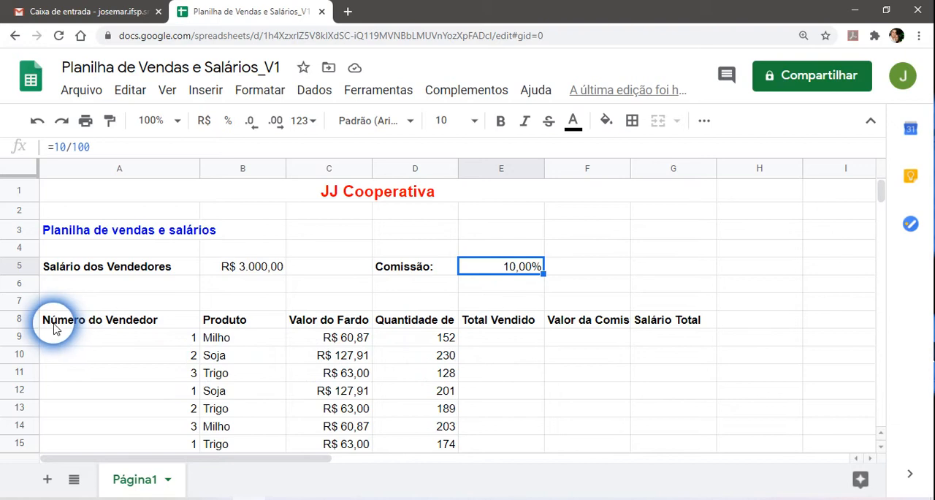
Examine the seller numbers listed under Número do Vendedor in A9 through A17.
left_click(162, 340)
left_click(160, 355)
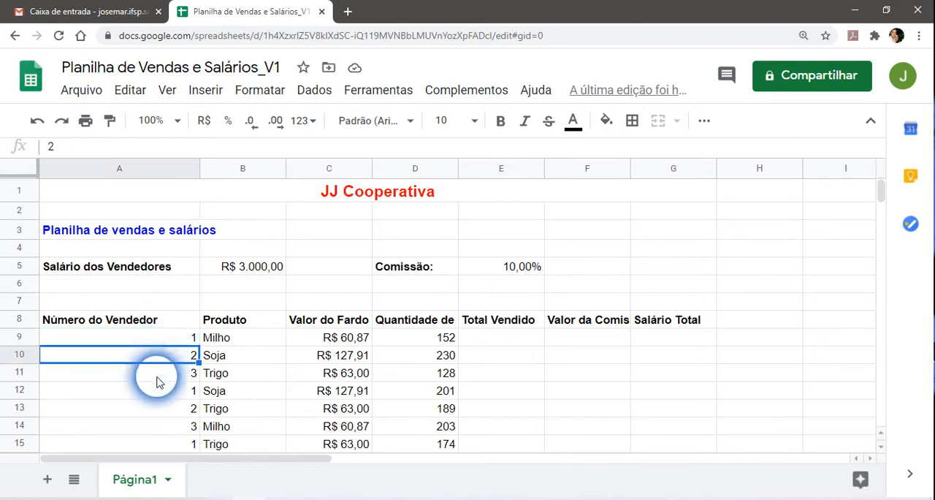
left_click(158, 379)
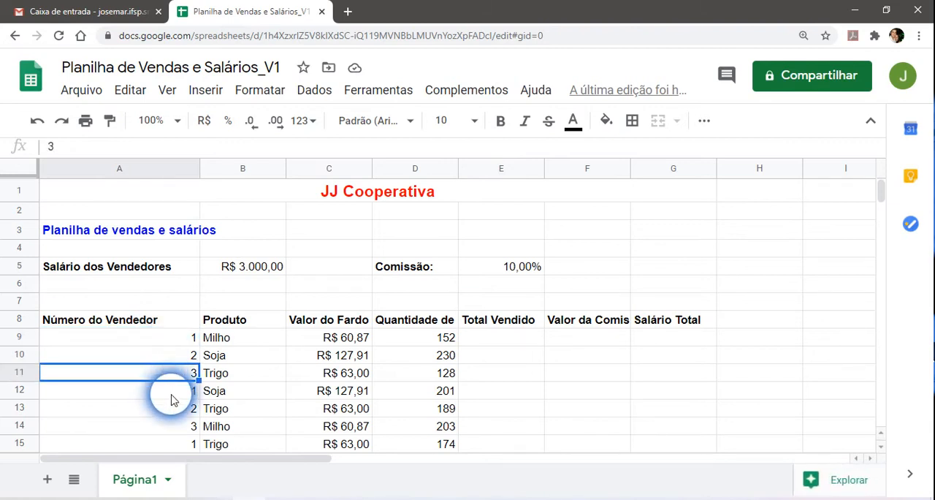
left_click(168, 391)
left_click(169, 408)
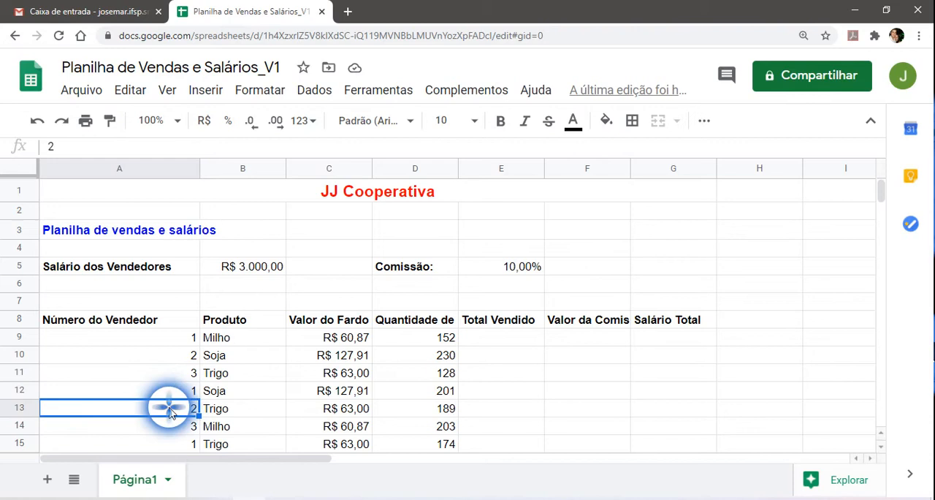
left_click(174, 428)
scroll(171, 409, "down", 3)
left_click(175, 349)
left_click(174, 365)
left_click(174, 383)
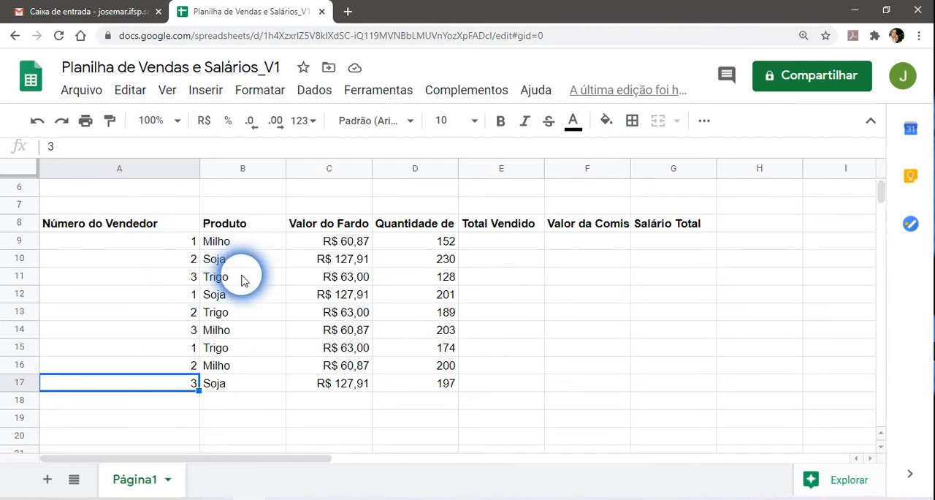
Examine the product names in column B and the seller, product and unit price of the first sale in row 9.
left_click(240, 244)
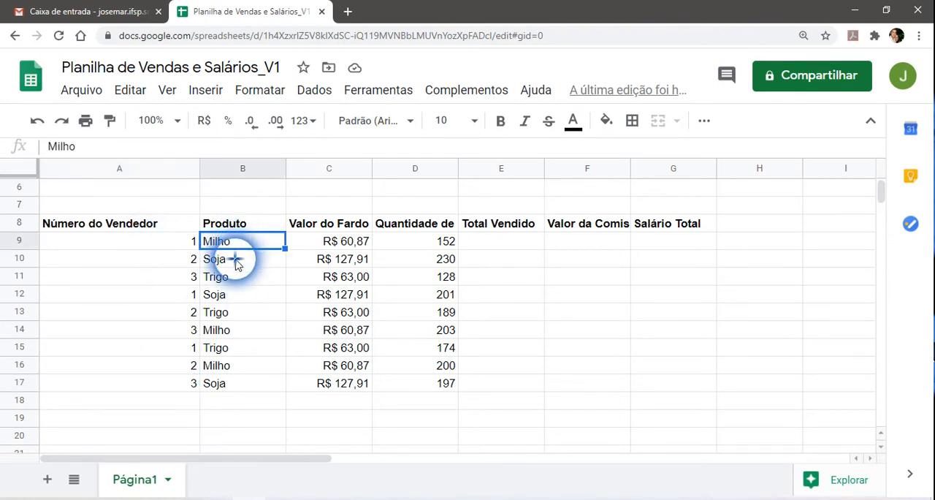
left_click(236, 261)
left_click(240, 277)
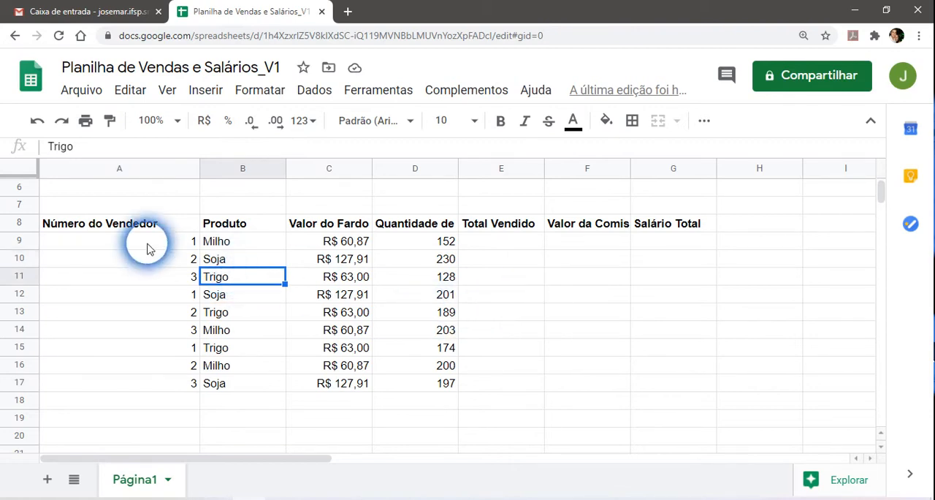
left_click(173, 243)
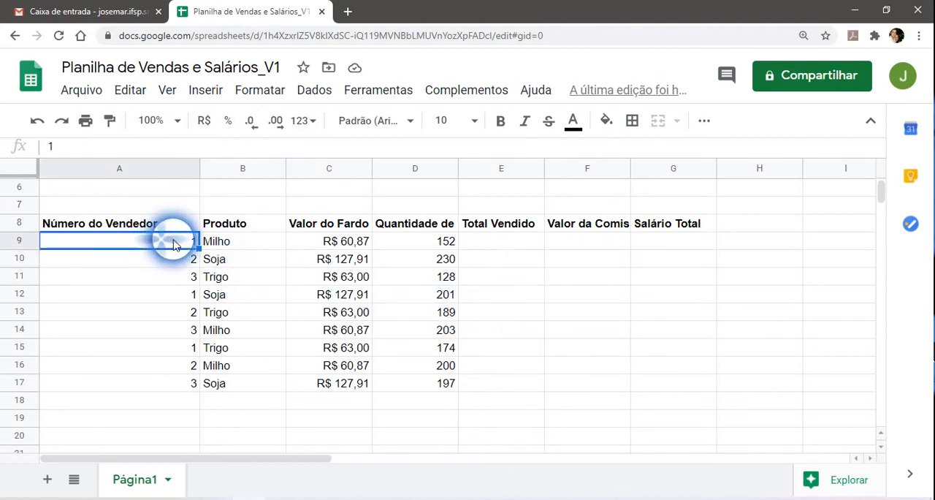
left_click(239, 244)
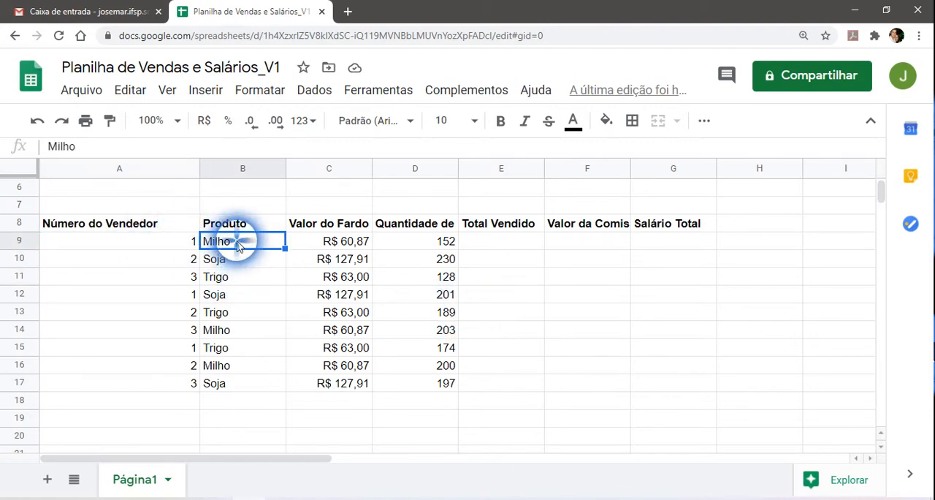
left_click(336, 245)
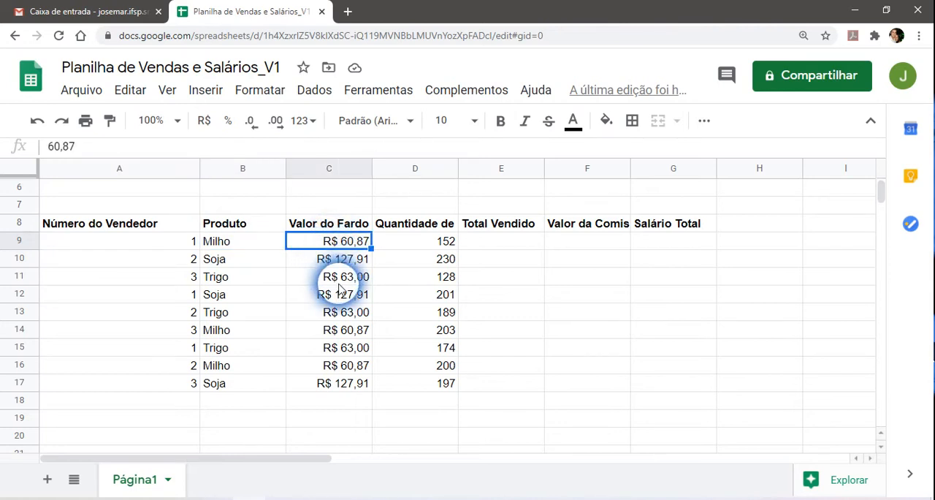
Change the price column header in C8 to "Valor da Saca".
left_click(346, 228)
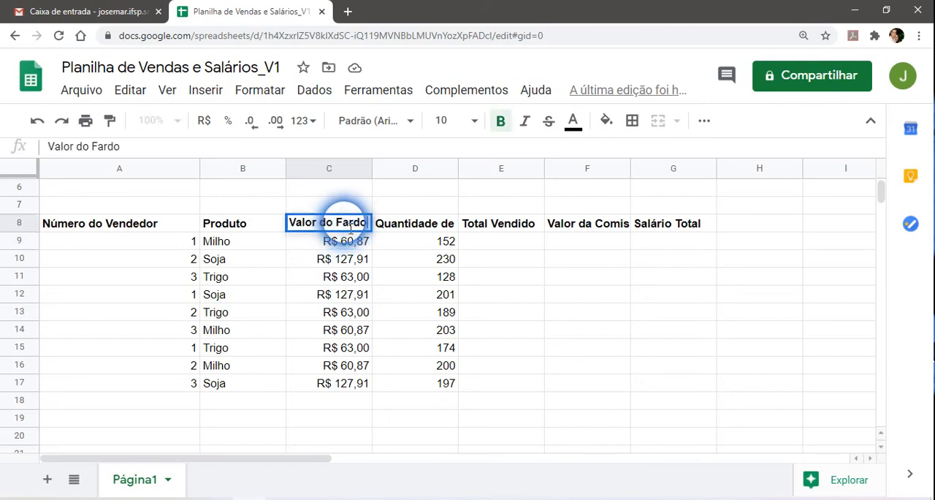
left_click(398, 253)
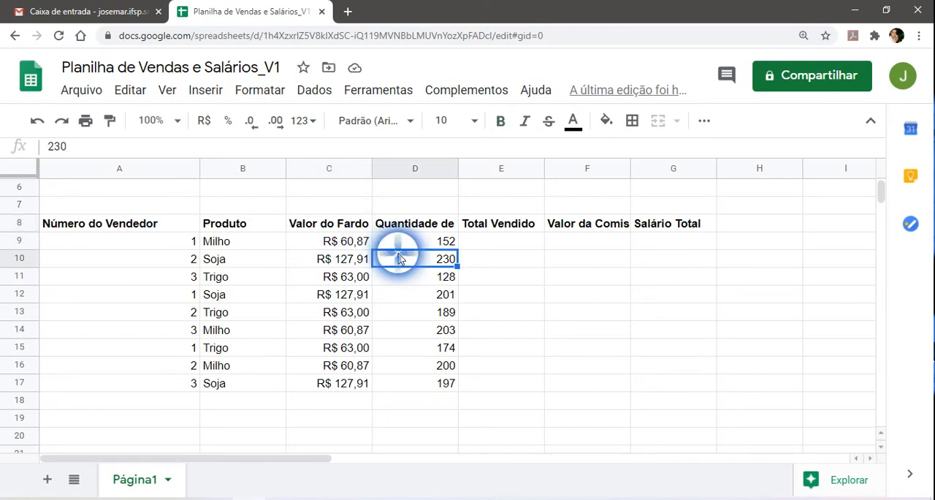
left_click(336, 228)
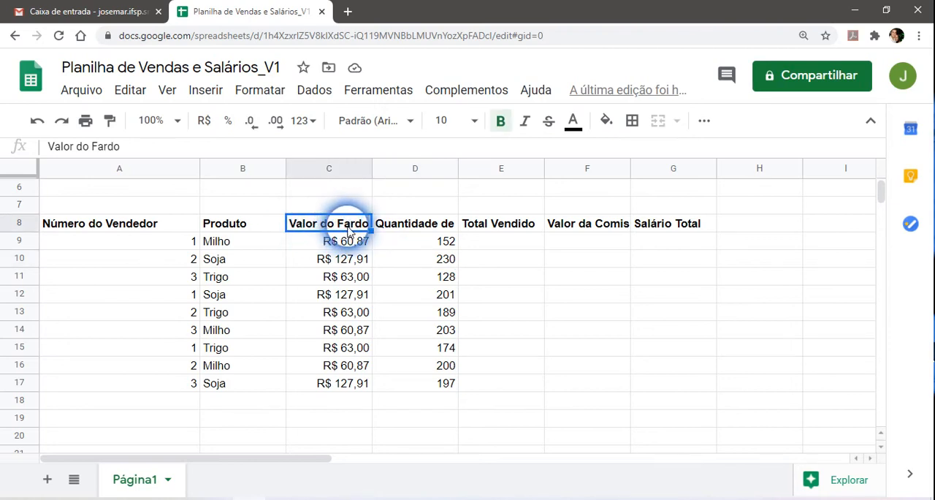
left_click(338, 229)
double_click(341, 229)
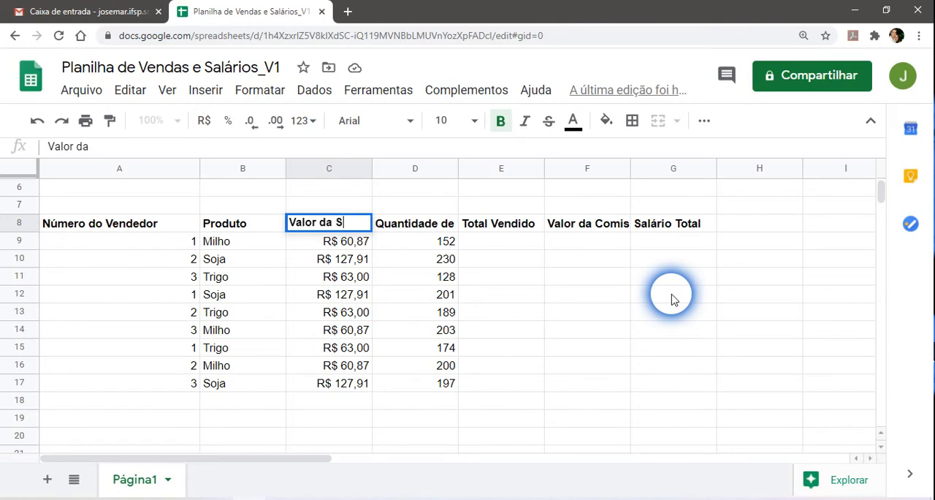
key("Return")
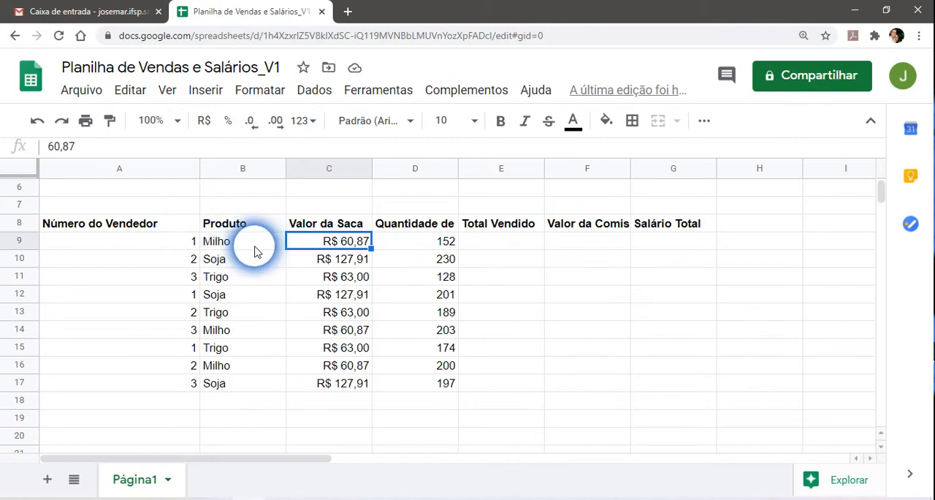
Wrap the text of the "Quantidade de Sacas Vendidas" header in D8 and widen column D so the header fits on two lines.
left_click(430, 242)
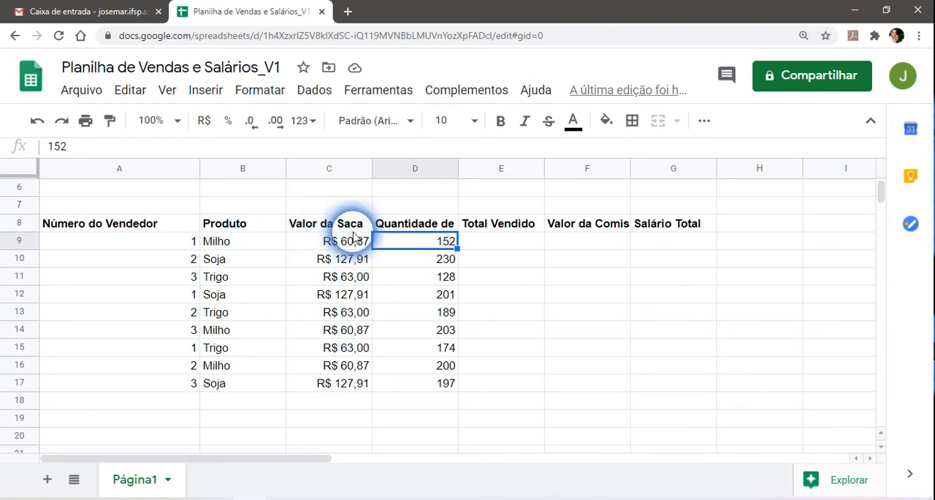
left_click(420, 221)
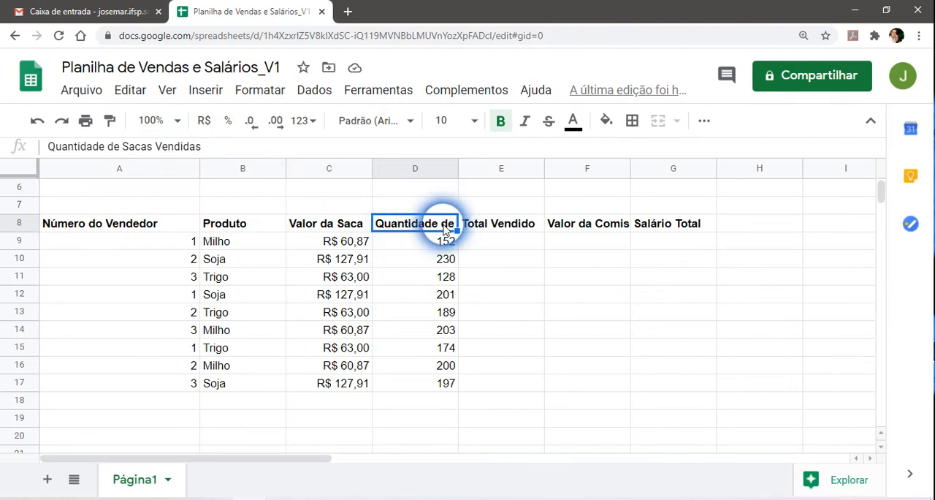
left_click(498, 229)
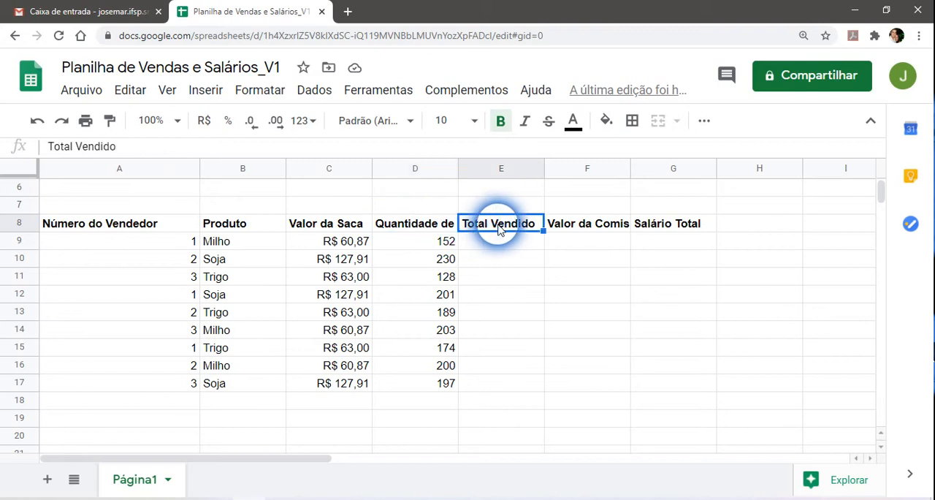
left_click(435, 228)
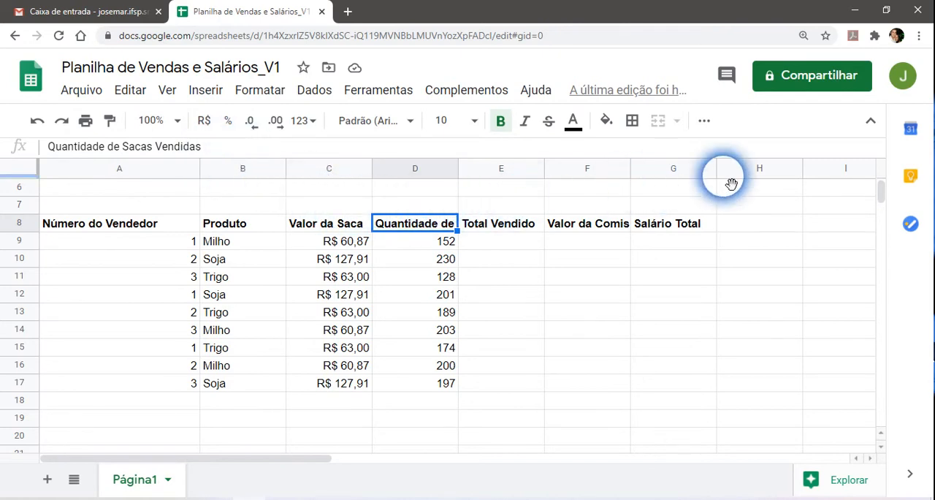
left_click(704, 124)
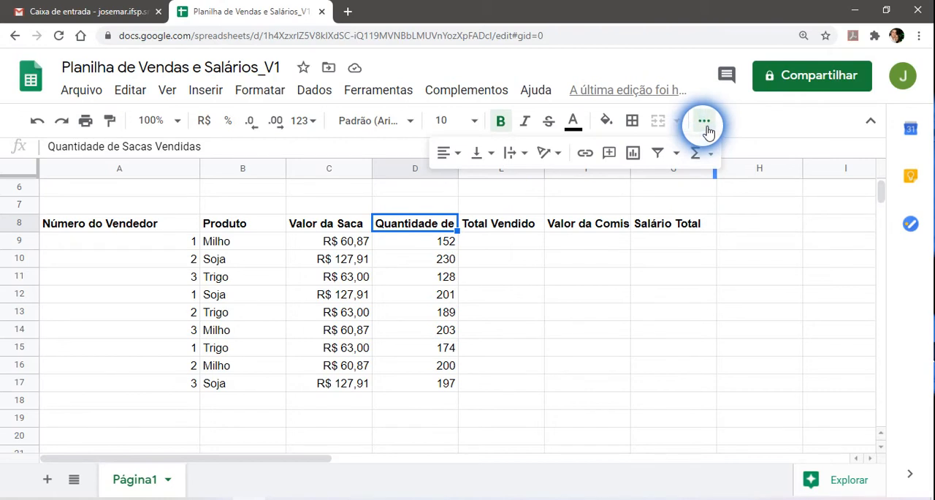
left_click(521, 160)
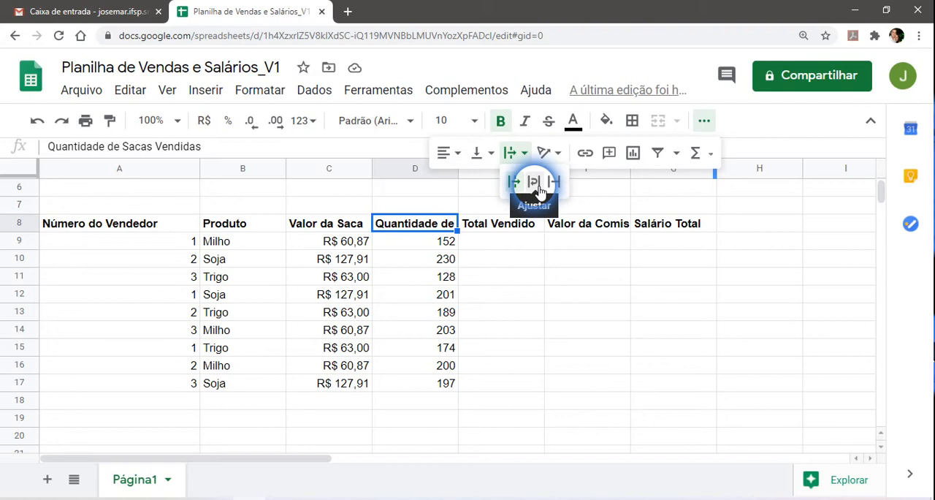
left_click(534, 187)
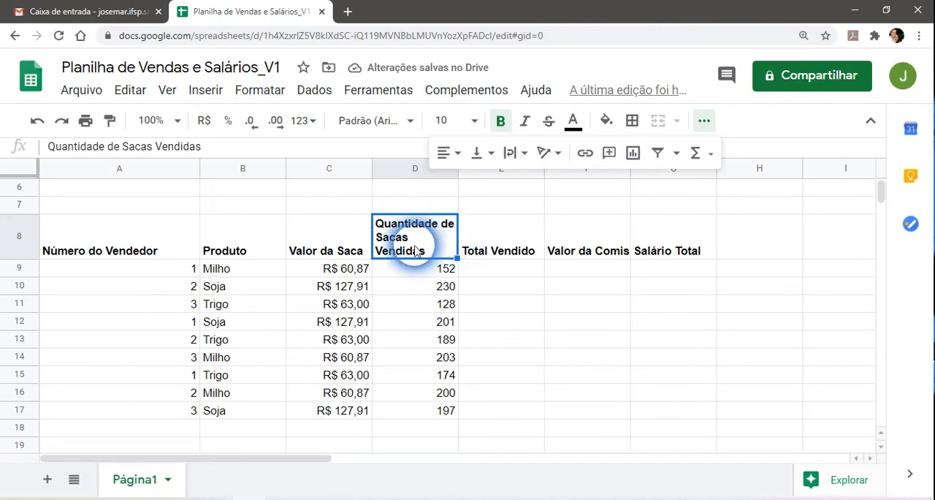
left_click(705, 122)
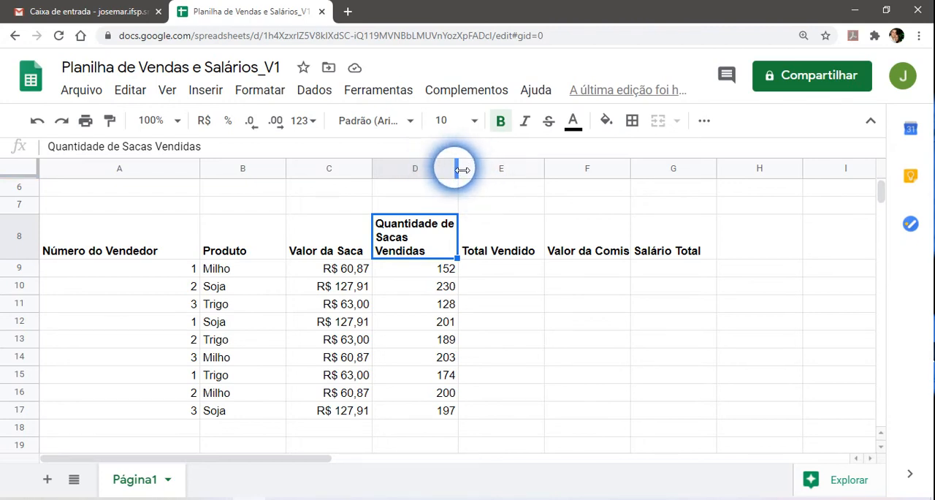
left_click_drag(463, 169, 482, 171)
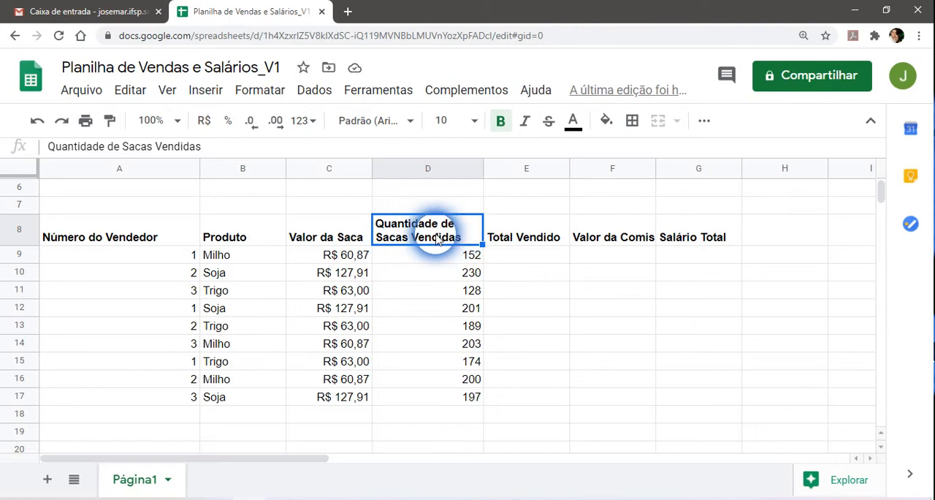
Wrap the text of the "Valor da Comissão" header in F8 and center it horizontally.
left_click(603, 235)
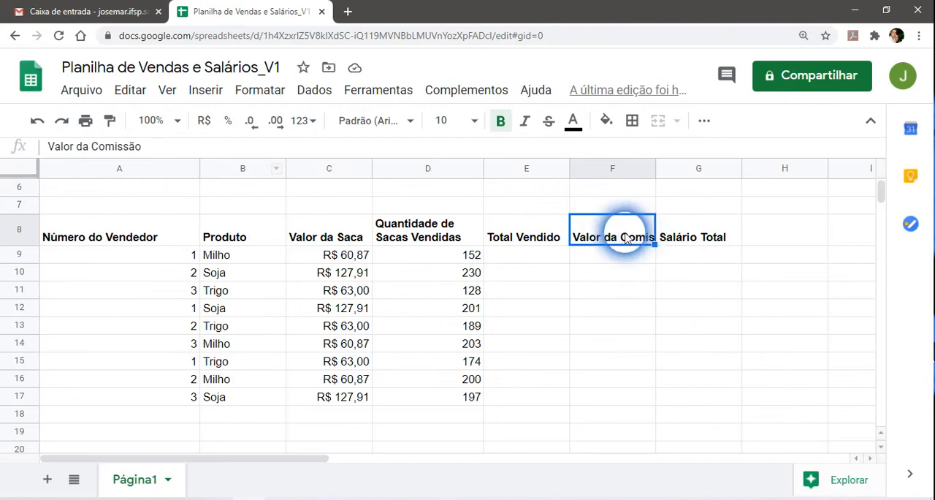
left_click(703, 122)
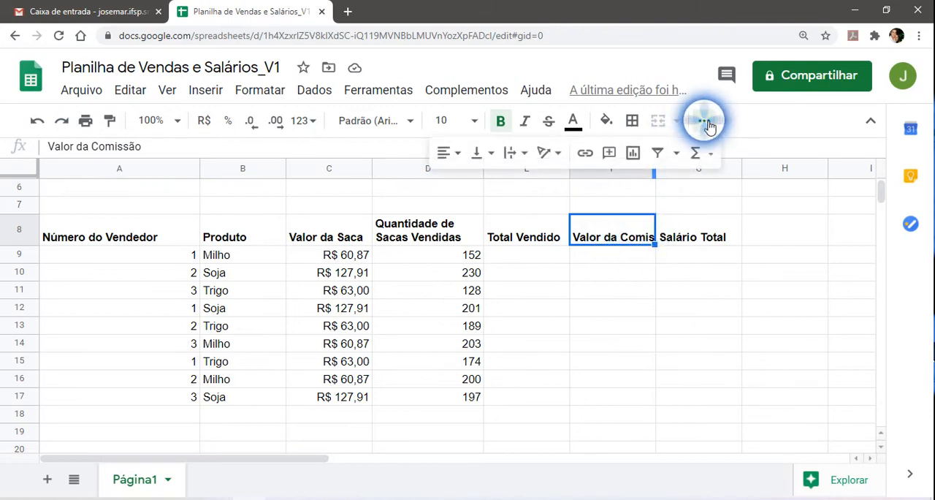
left_click(525, 154)
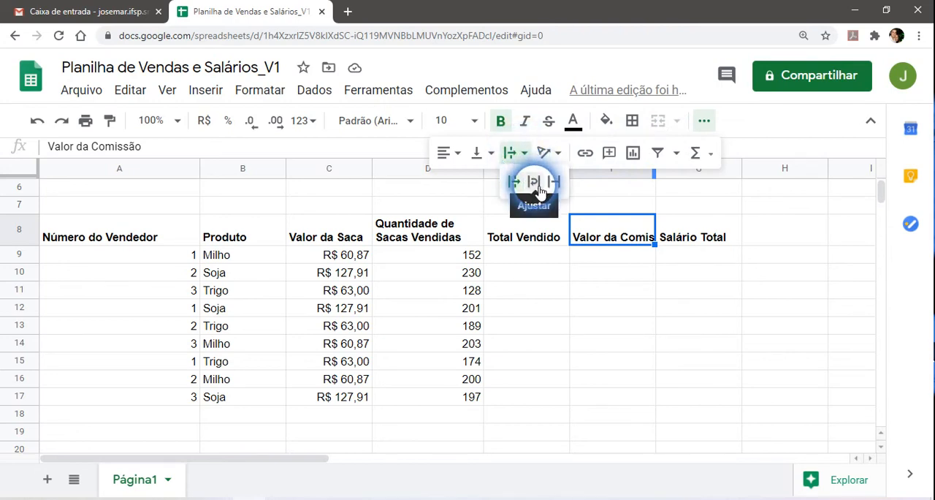
left_click(534, 184)
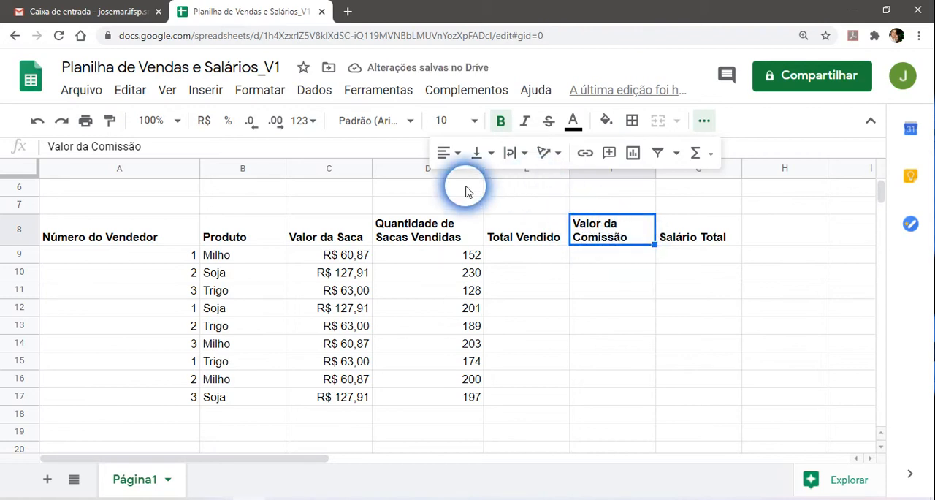
left_click(459, 157)
left_click(470, 186)
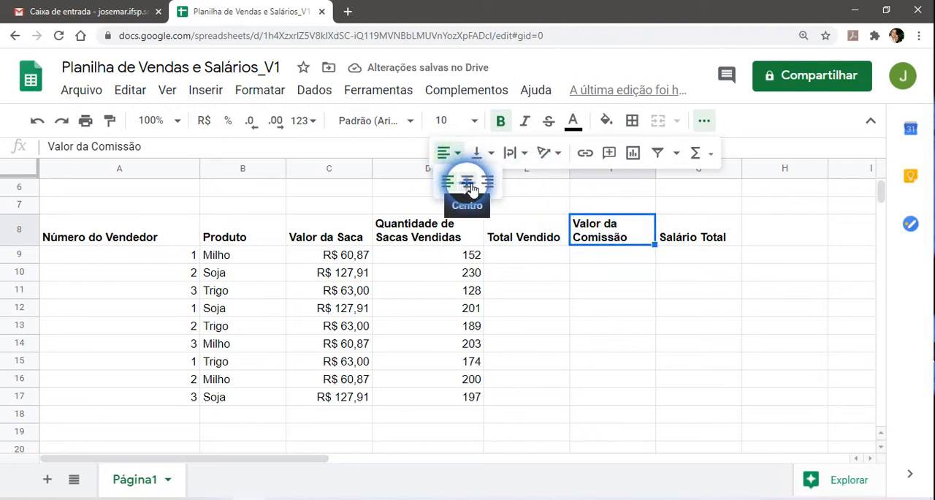
Center the "Quantidade de Sacas Vendidas" header in D8 horizontally.
left_click(448, 239)
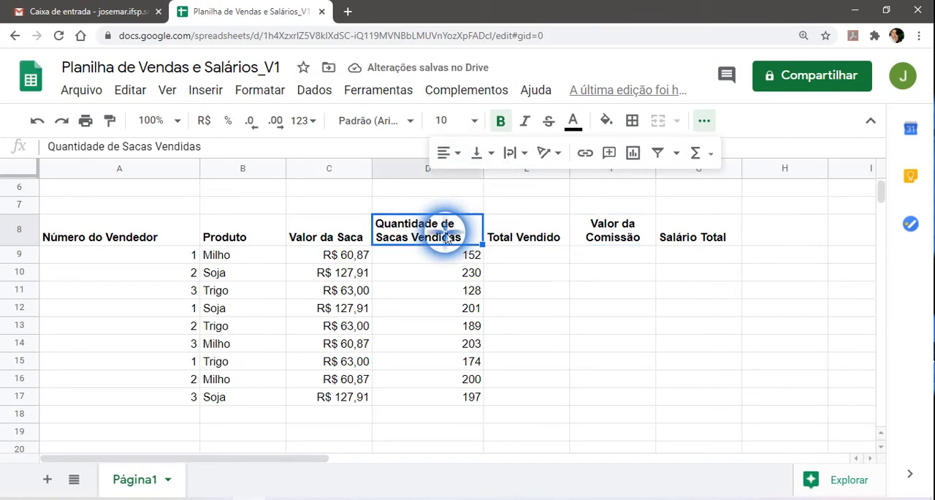
left_click(458, 159)
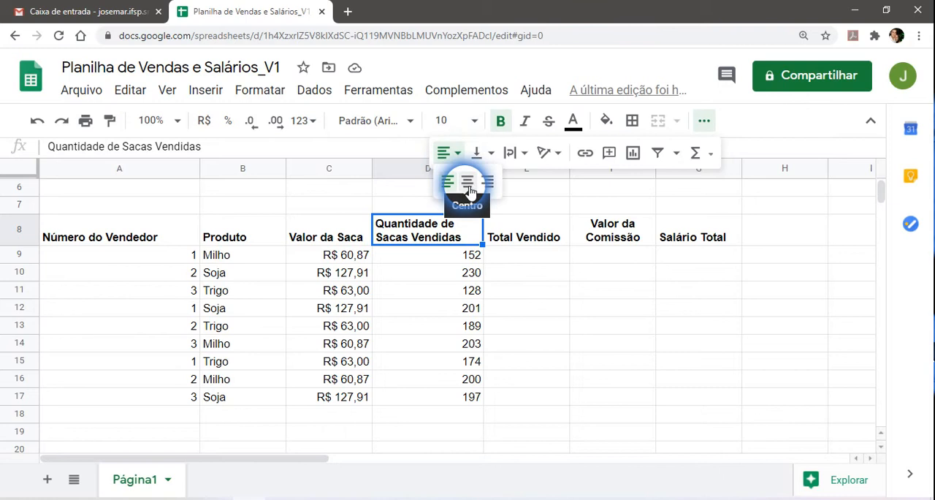
left_click(462, 184)
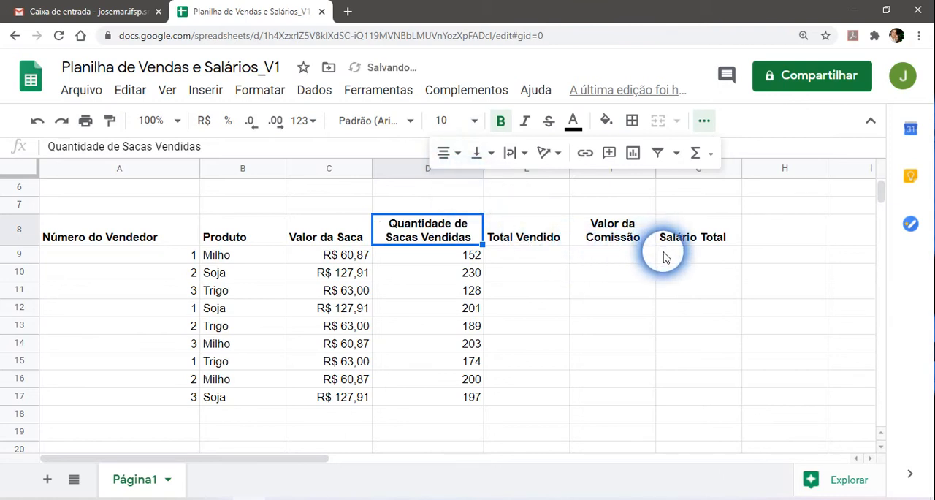
left_click(705, 123)
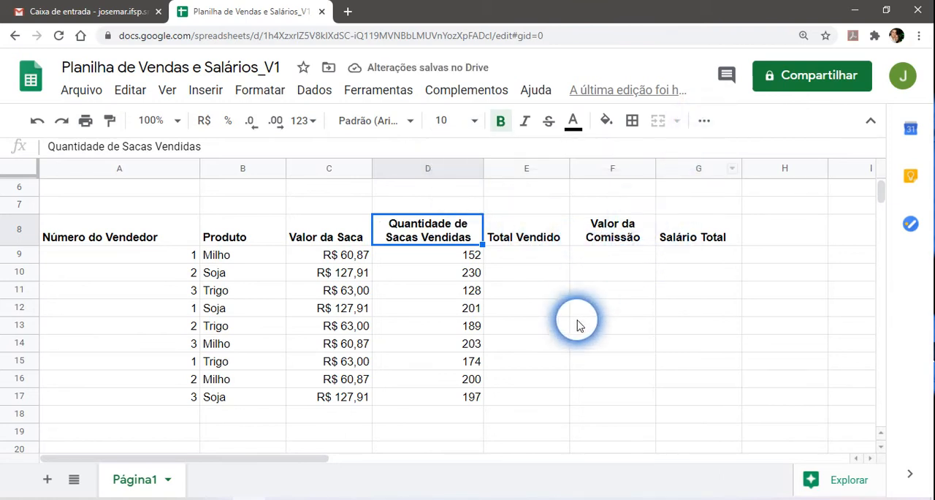
Examine the seller number, product, bag price and quantity sold in rows 9 and 10 of the sales table.
left_click(535, 289)
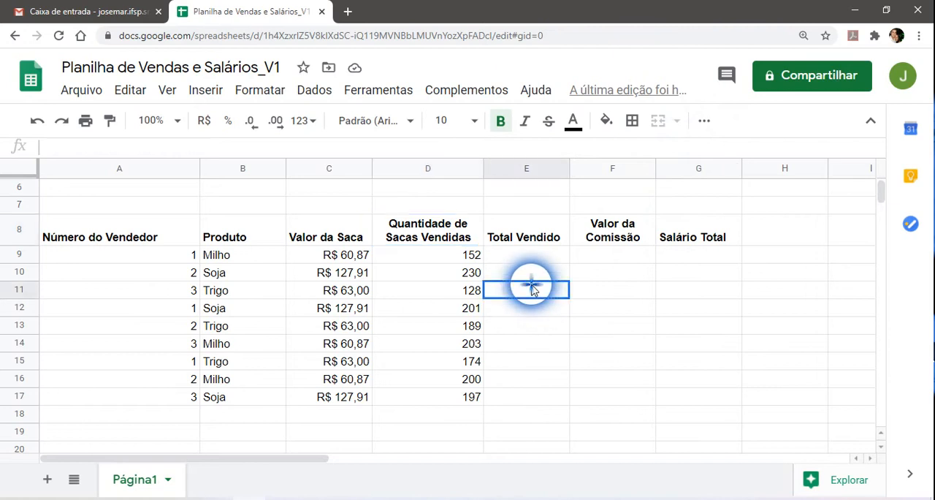
left_click(170, 276)
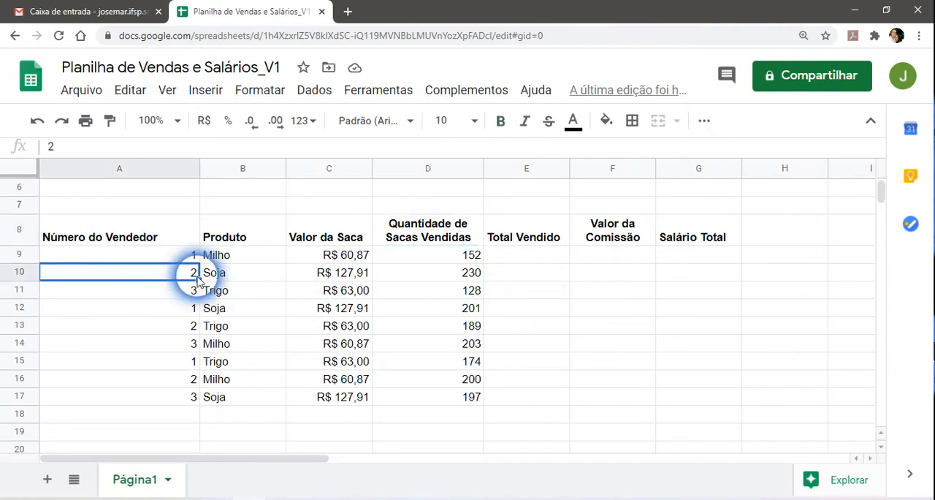
left_click(239, 275)
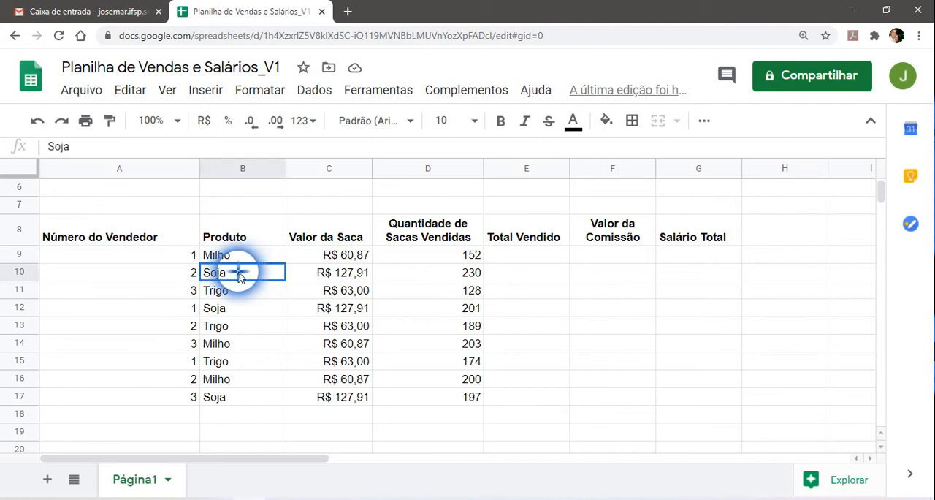
left_click(351, 275)
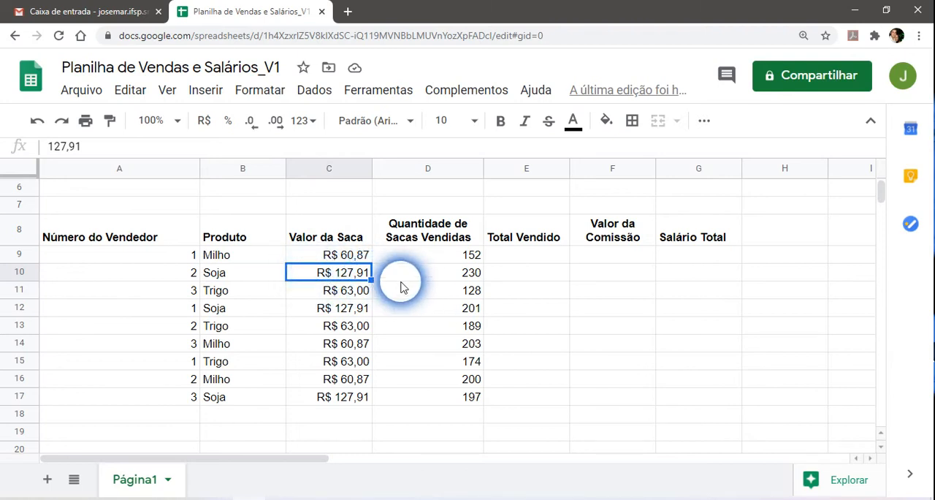
left_click(452, 274)
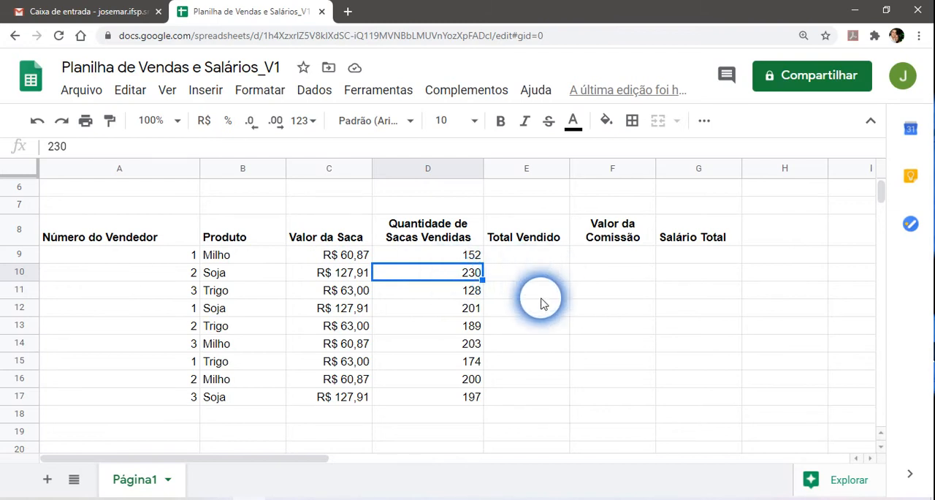
scroll(545, 301, "up", 3)
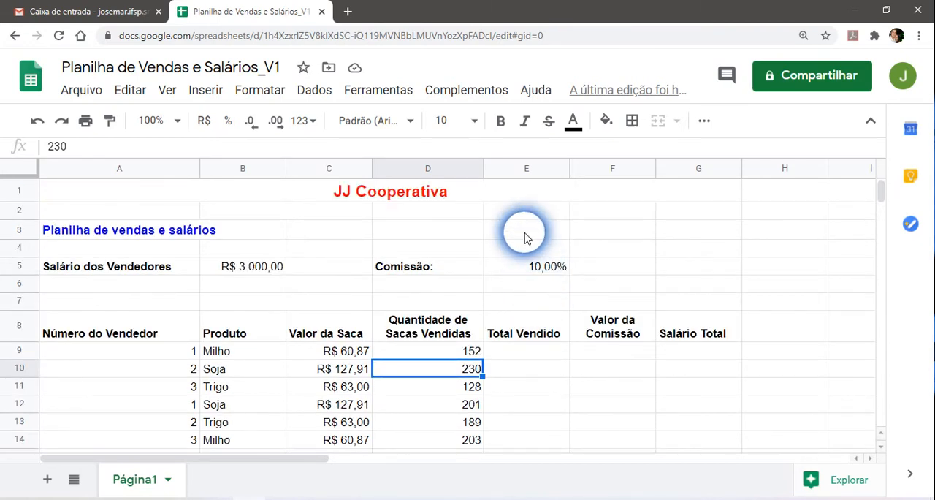
scroll(524, 238, "down", 1)
scroll(521, 263, "down", 1)
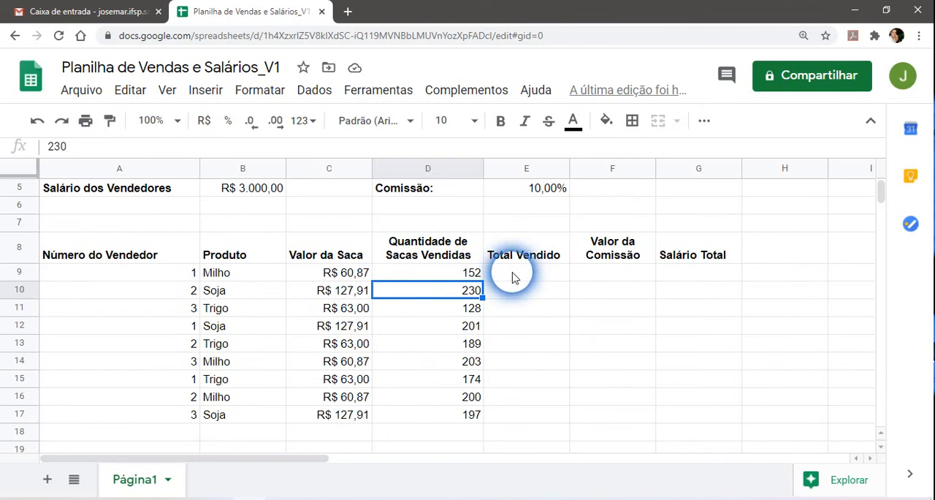
left_click(511, 274)
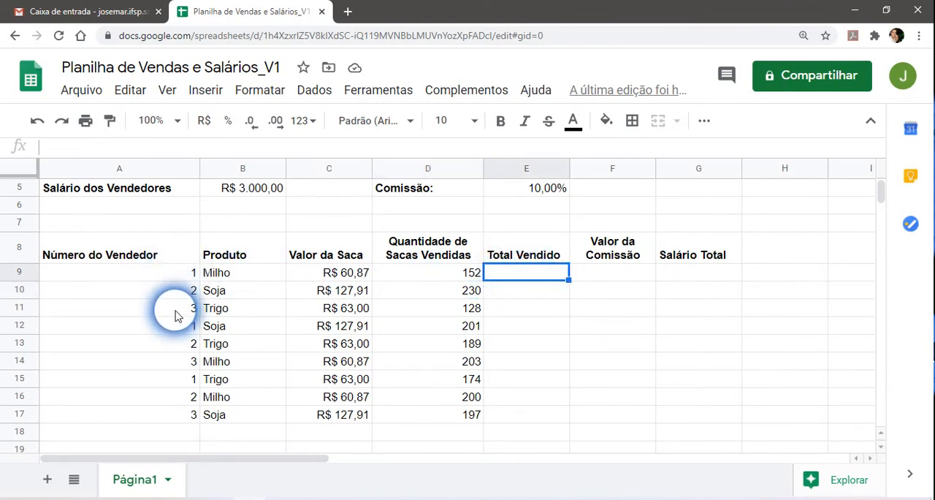
left_click(188, 274)
left_click(257, 272)
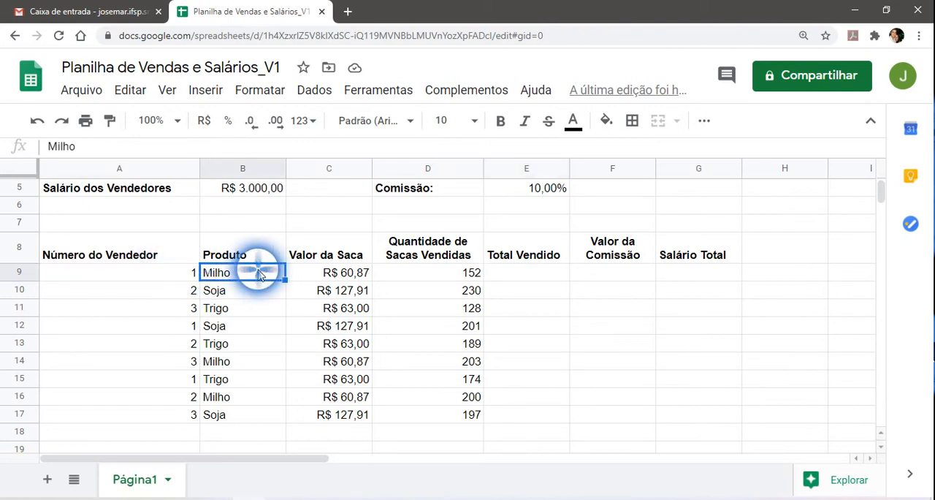
left_click(346, 275)
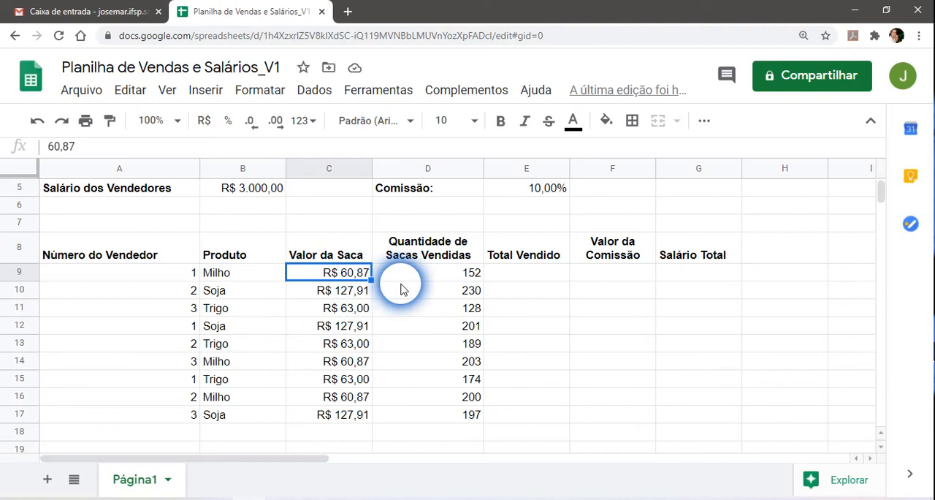
left_click(435, 275)
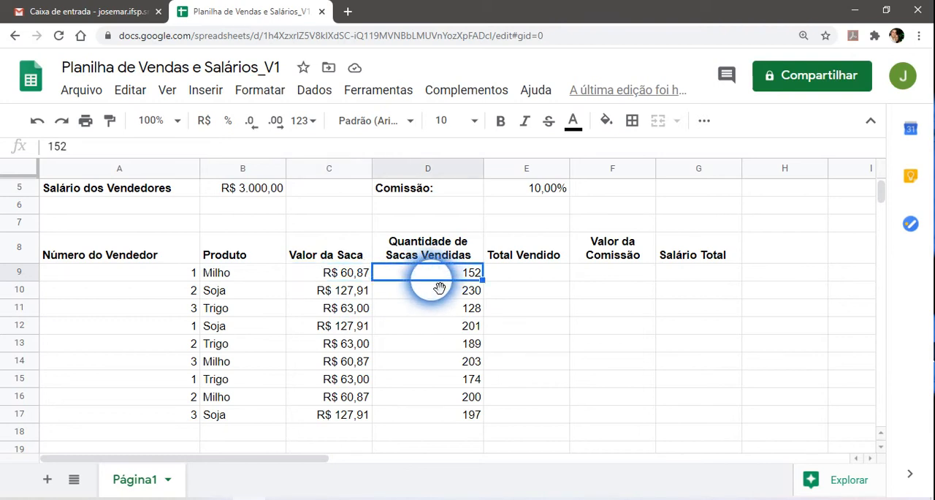
Calculate the first row's "Total Vendido" in E9 with the formula =C9*D9.
left_click(515, 275)
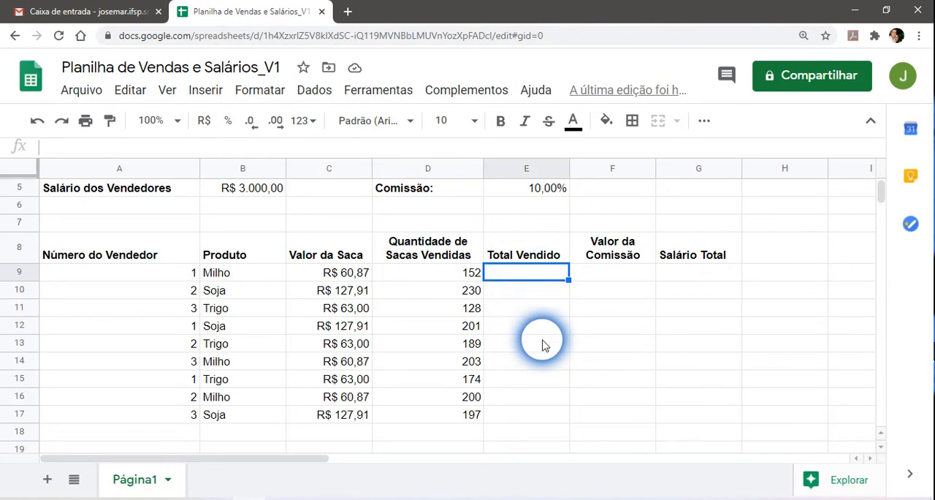
type("=")
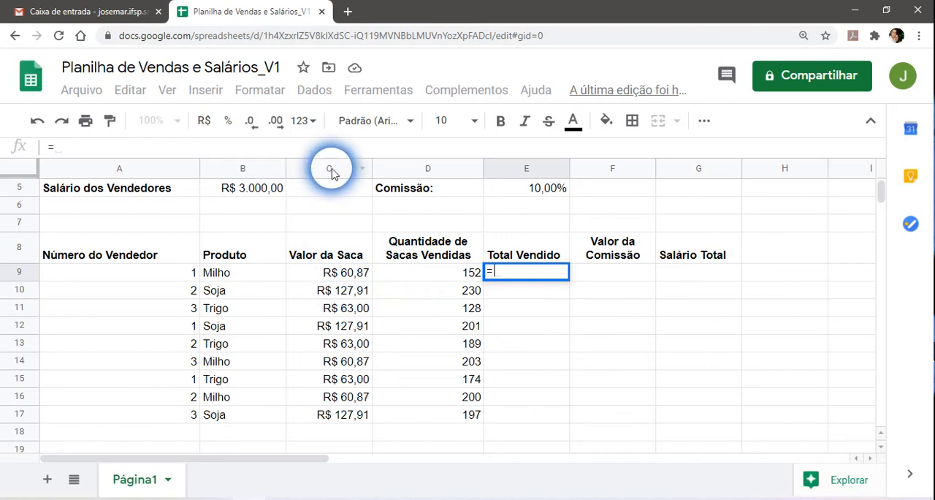
left_click(333, 283)
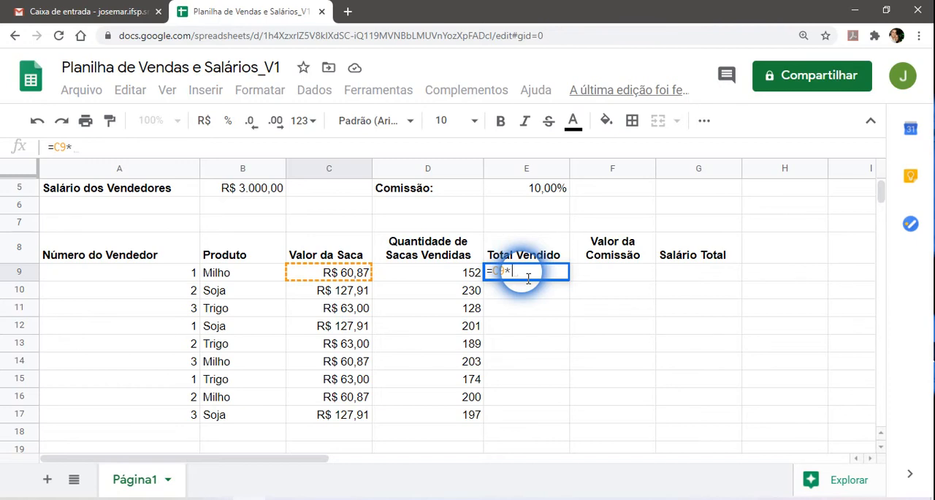
left_click(452, 277)
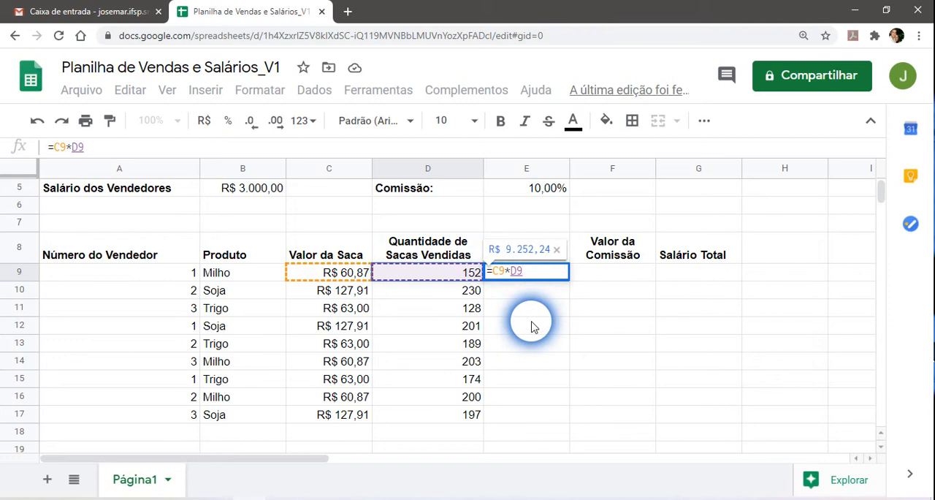
key("Return")
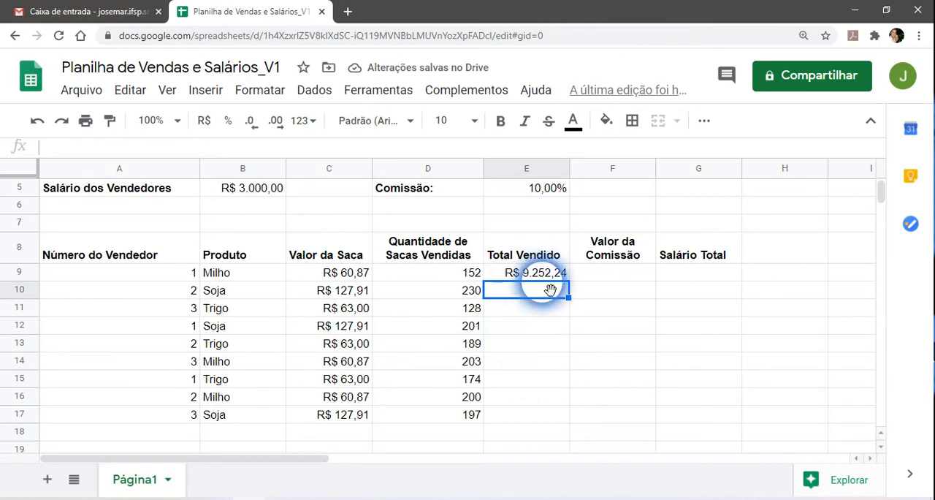
Fill the E9 total formula down the "Total Vendido" column through E17.
left_click(538, 274)
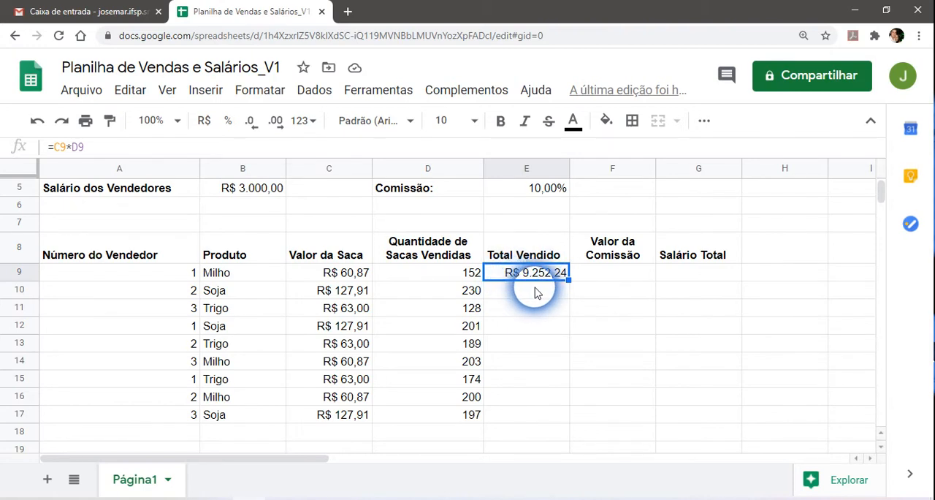
left_click(531, 293)
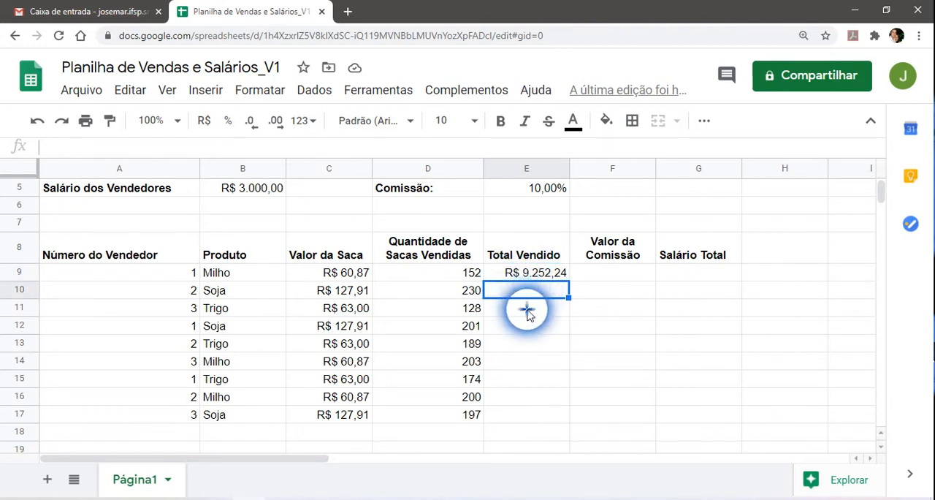
left_click(529, 310)
left_click(530, 329)
left_click(530, 291)
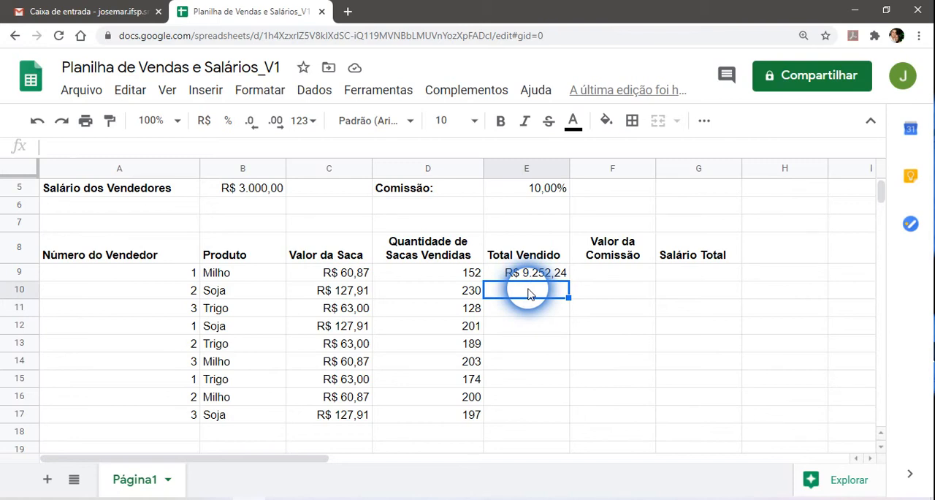
left_click(354, 291)
left_click(434, 293)
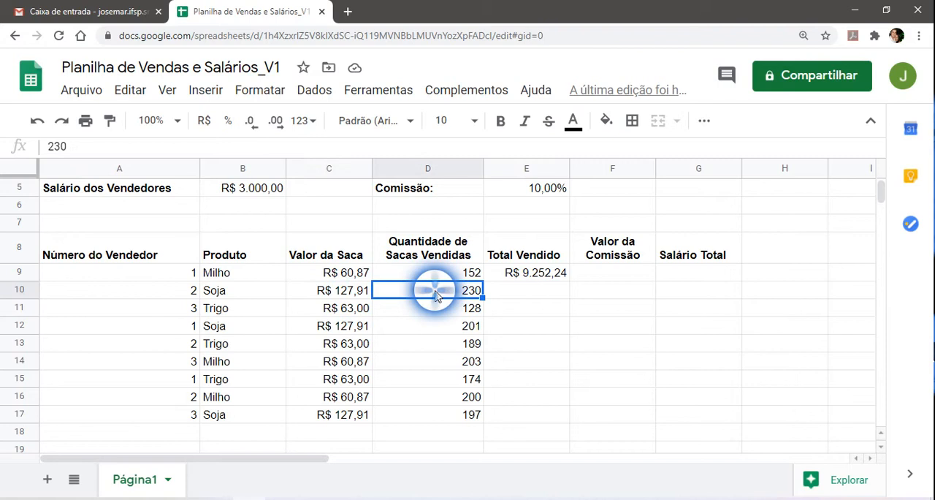
left_click(539, 277)
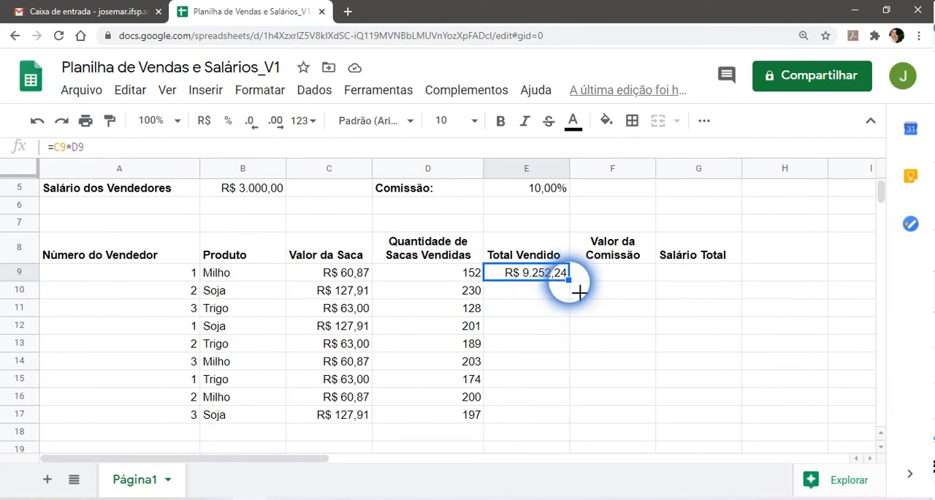
left_click_drag(580, 291, 580, 423)
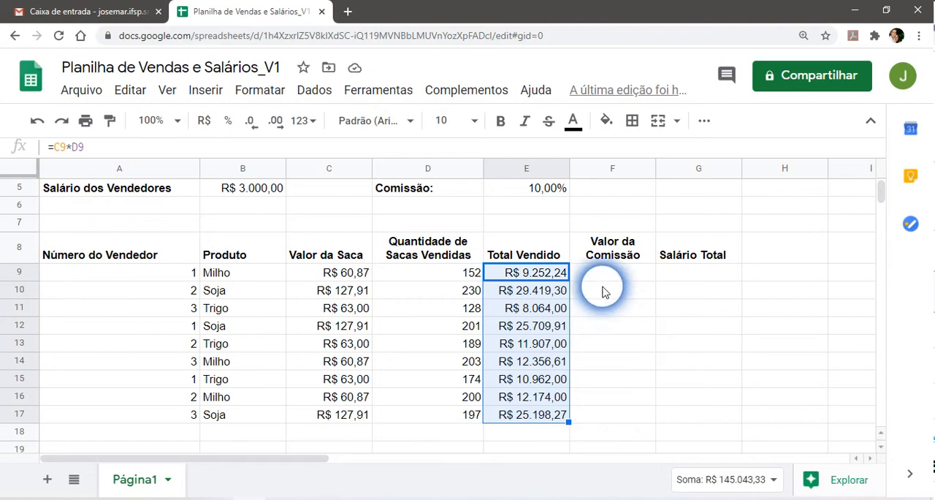
Examine the formulas in E9 to E12 to see how their cell references change from row to row.
left_click(535, 276)
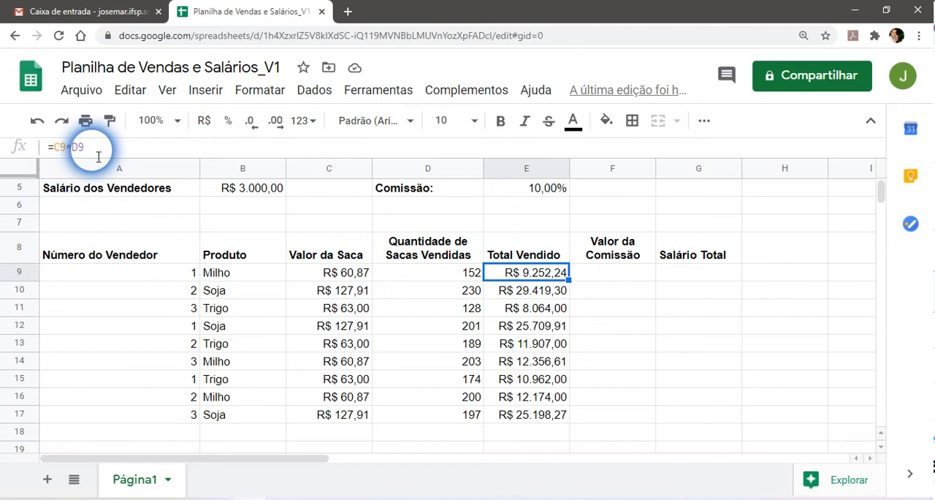
left_click(537, 291)
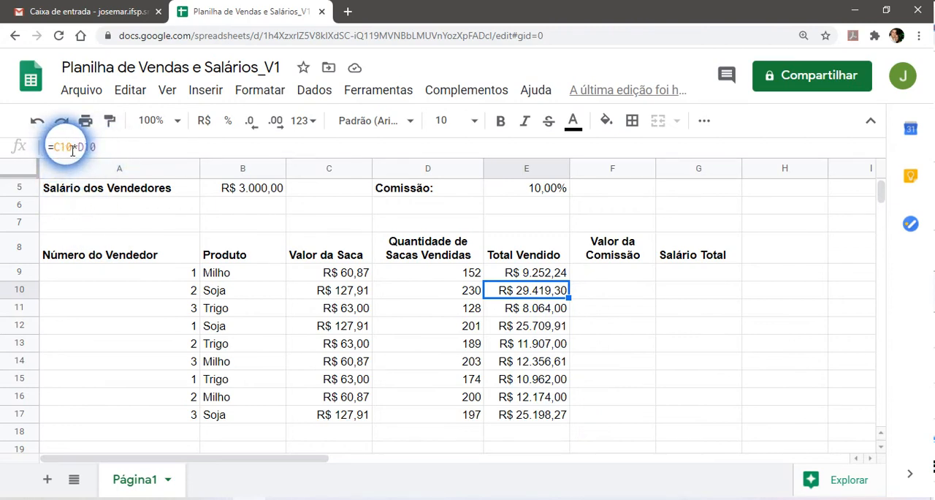
left_click(530, 314)
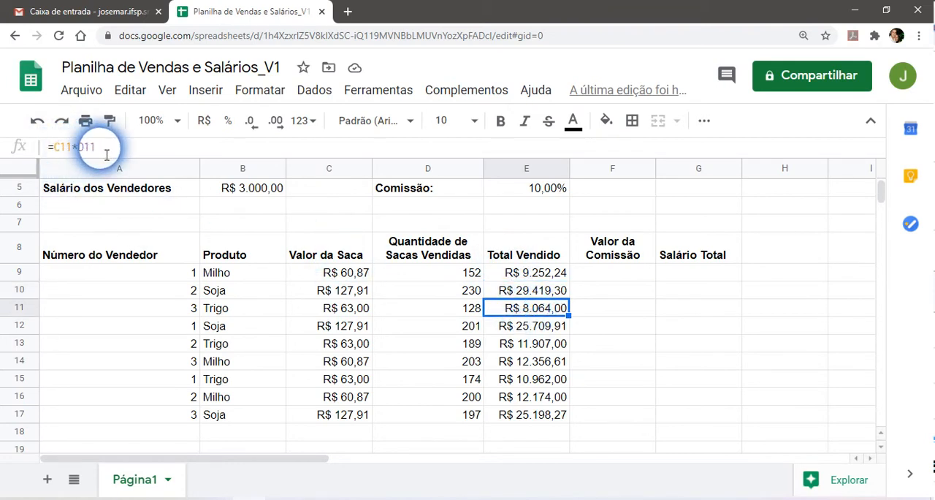
left_click(515, 330)
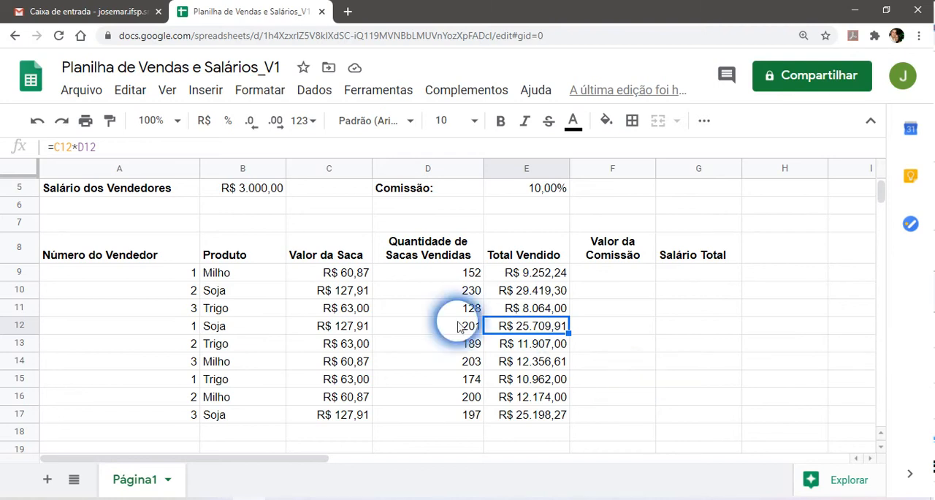
left_click(532, 280)
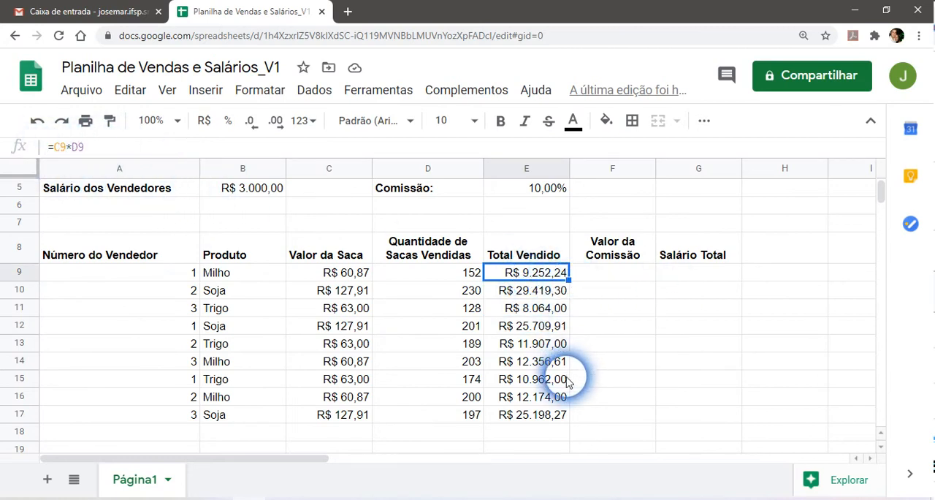
left_click(537, 295)
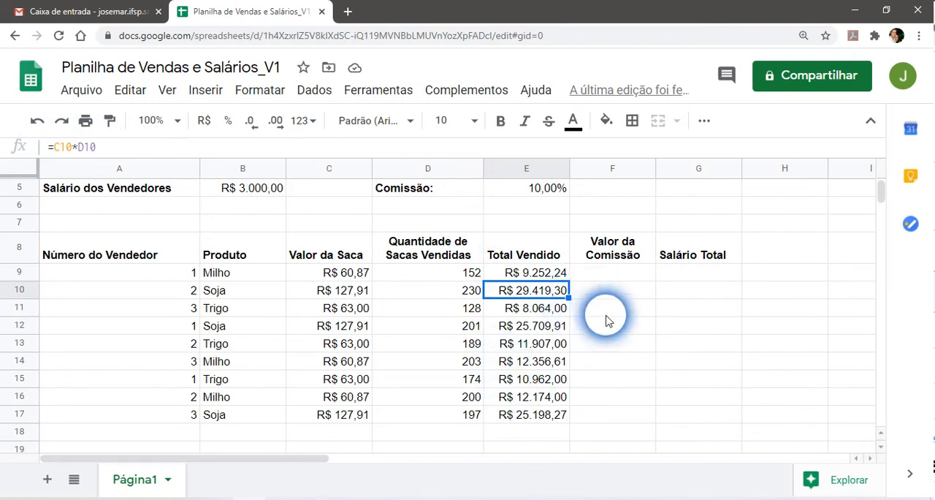
left_click(520, 273)
left_click(531, 296)
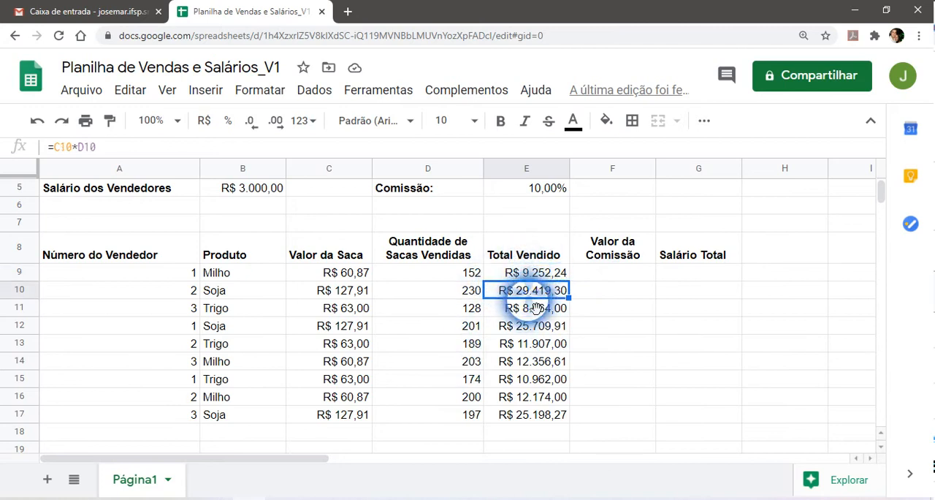
left_click(529, 309)
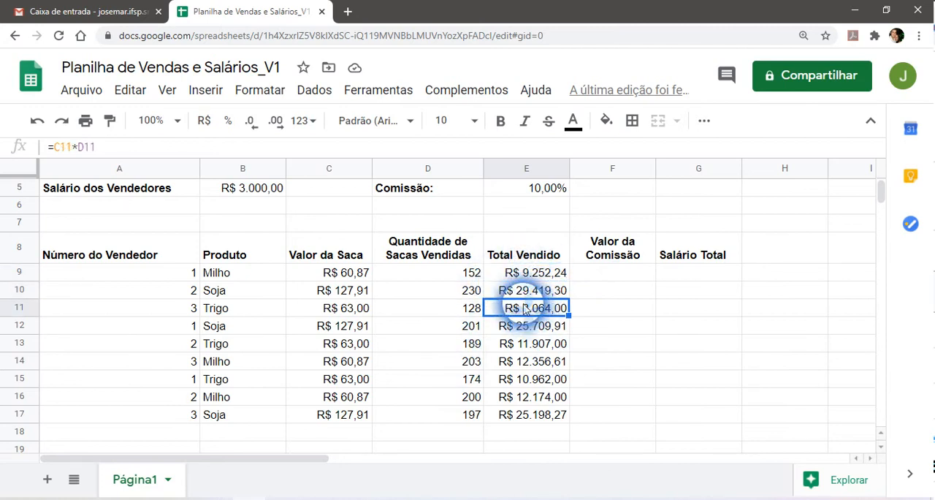
Review seller 1's sales in rows 9 and 12, checking the product, quantity and total sold.
left_click(184, 273)
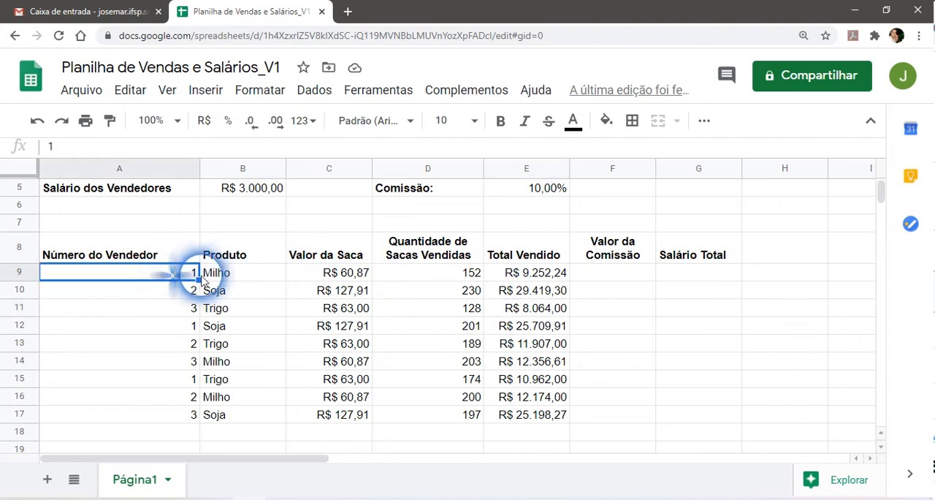
left_click(541, 277)
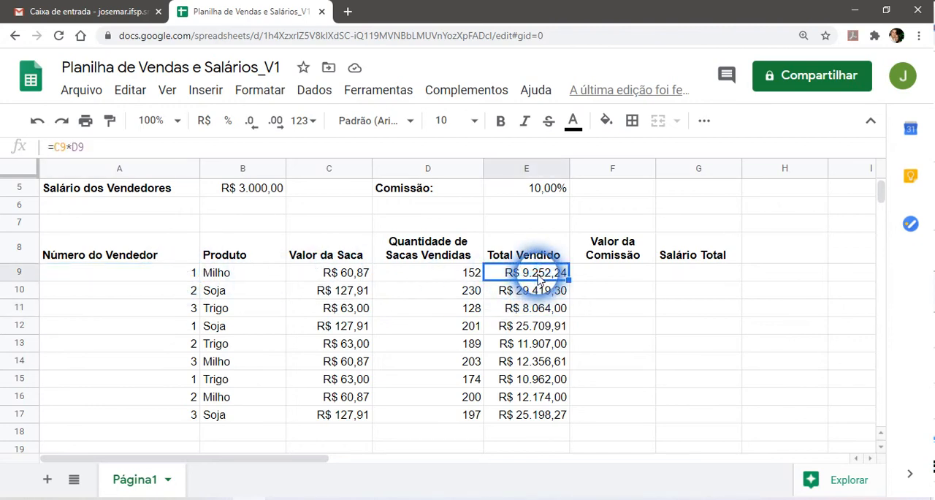
left_click(178, 331)
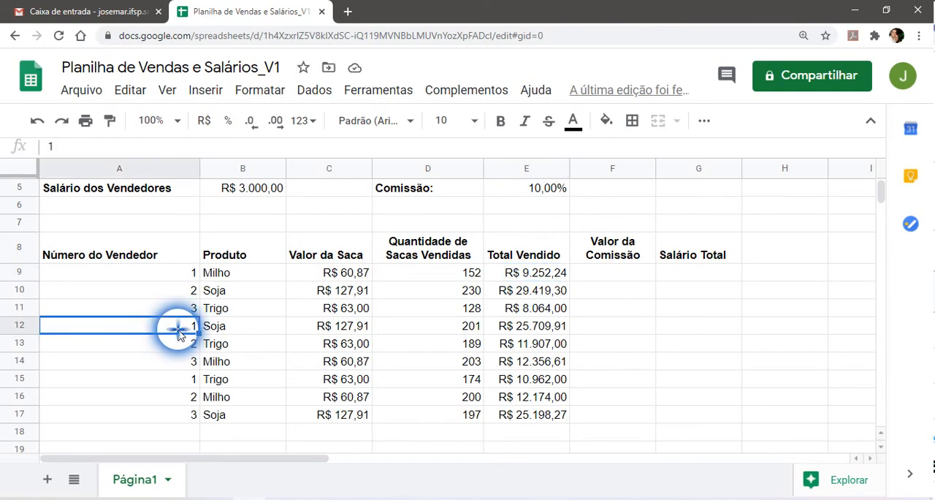
left_click(244, 326)
left_click(552, 330)
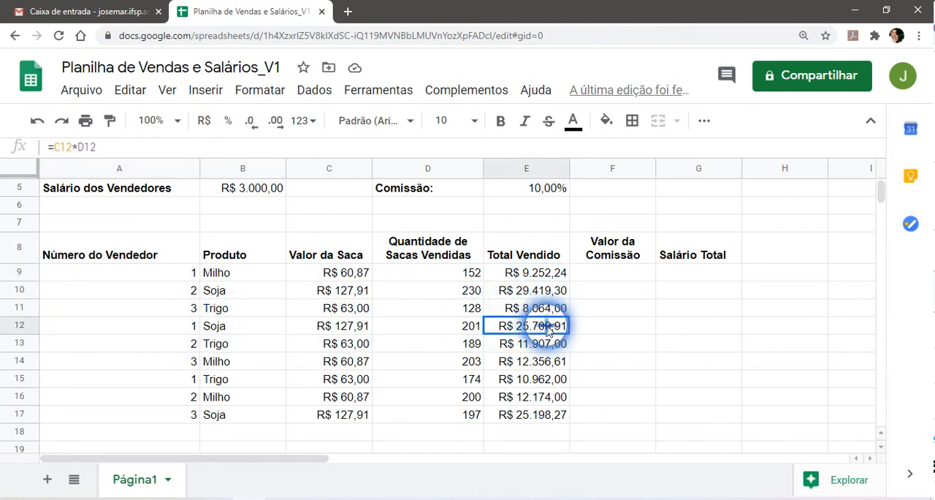
left_click(453, 333)
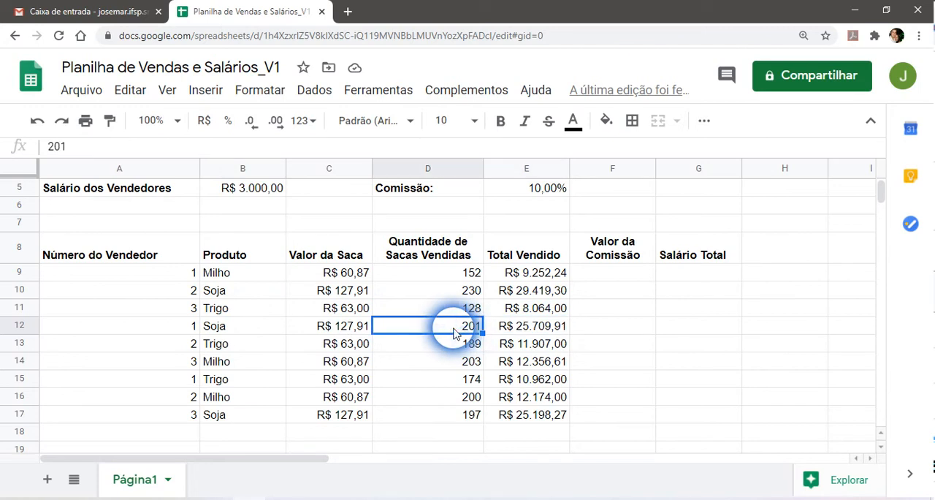
Check the sack price and the total sold formula of the Soja sale in row 12.
left_click(314, 328)
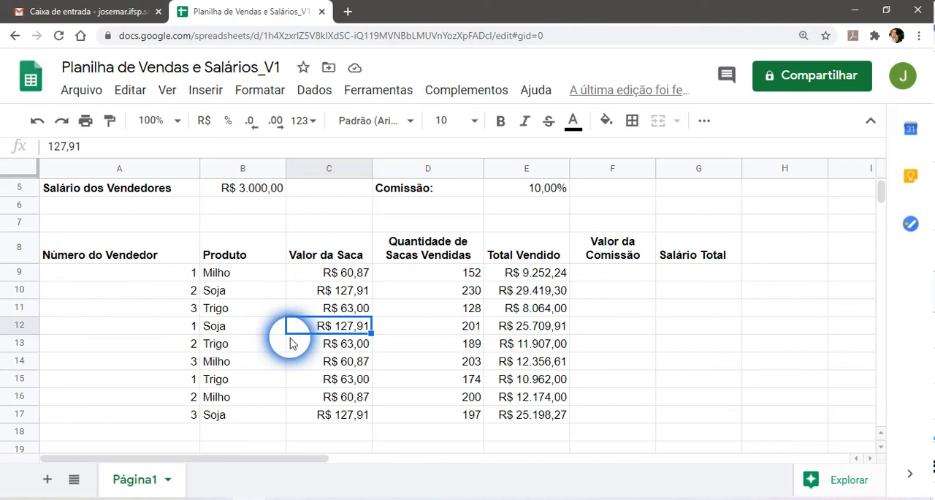
left_click(544, 330)
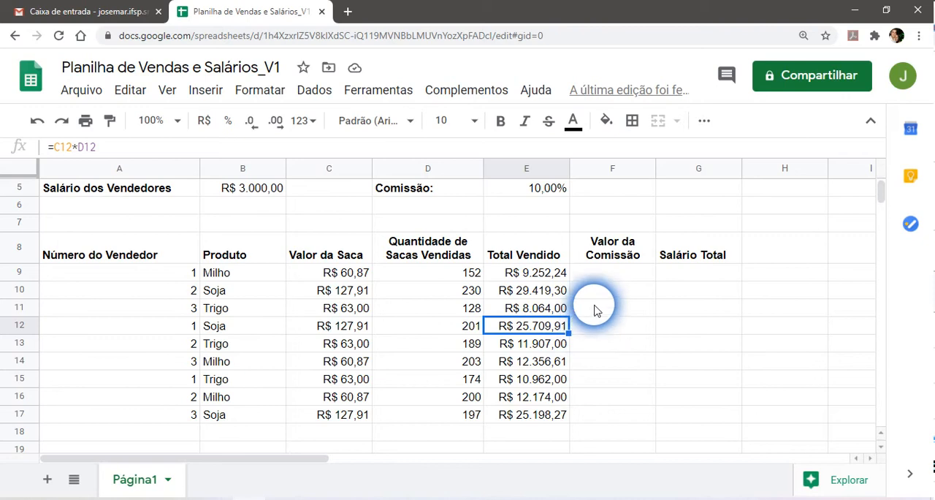
Examine the total sold in E9 and the commission rate in E5 as the inputs for the "Valor da Comissão" column.
left_click(613, 276)
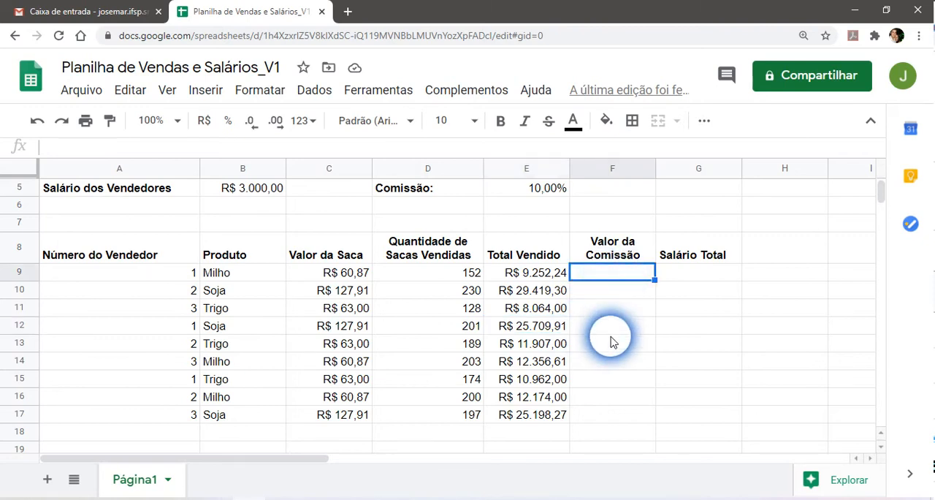
scroll(610, 342, "up", 3)
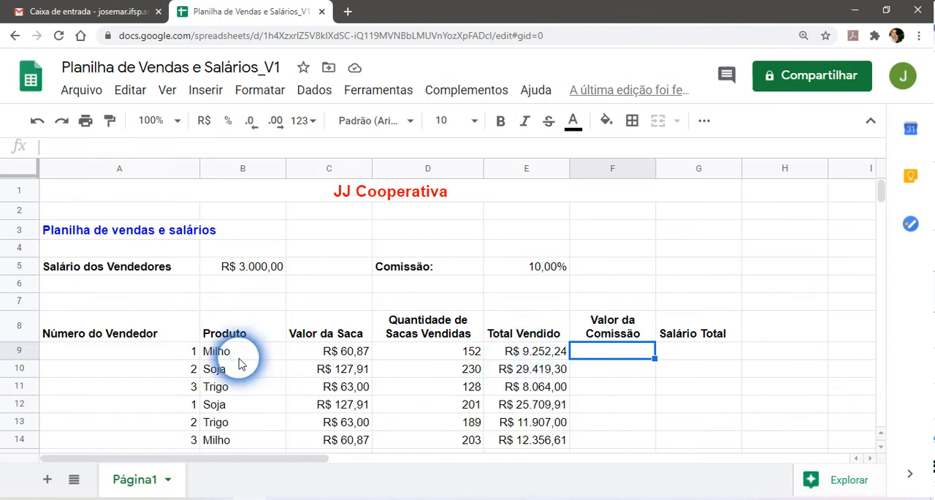
left_click(560, 357)
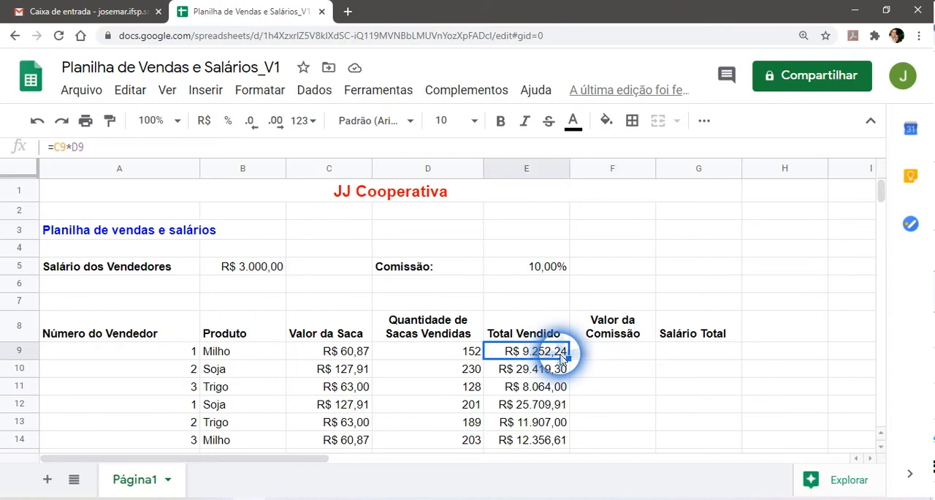
left_click(544, 274)
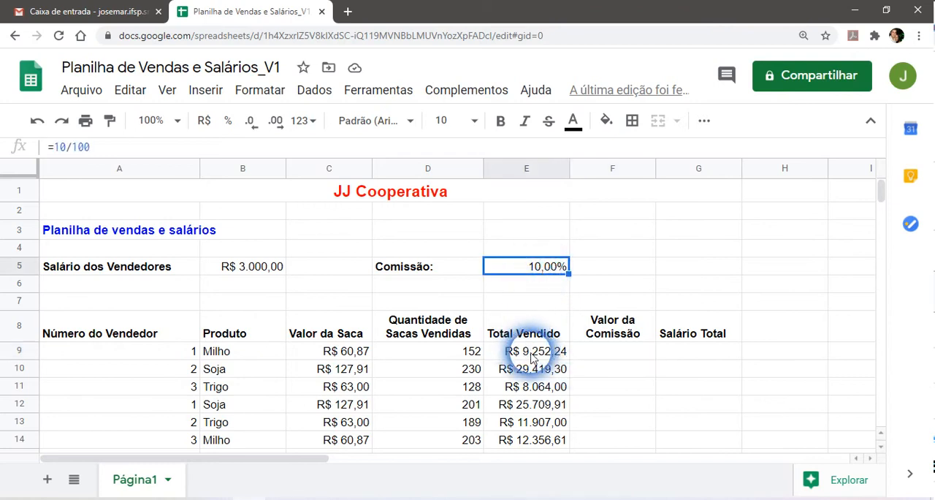
left_click(619, 358)
scroll(703, 381, "down", 1)
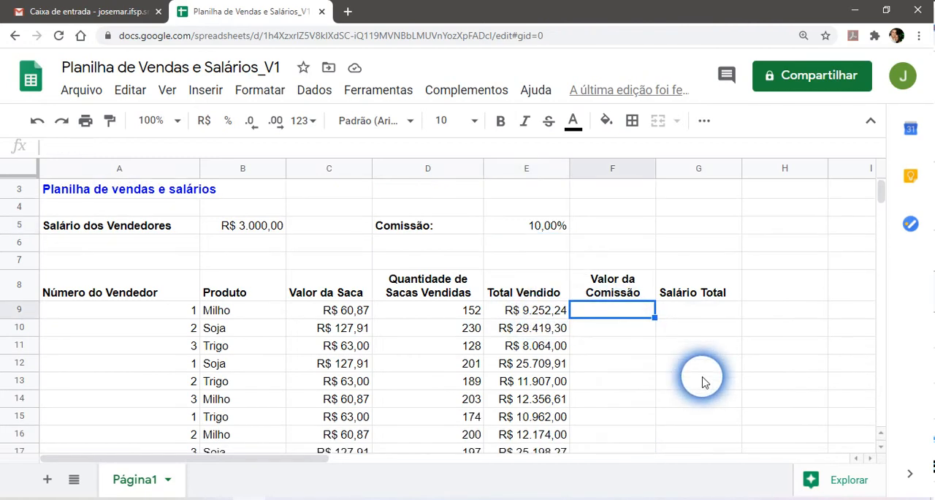
scroll(703, 381, "down", 1)
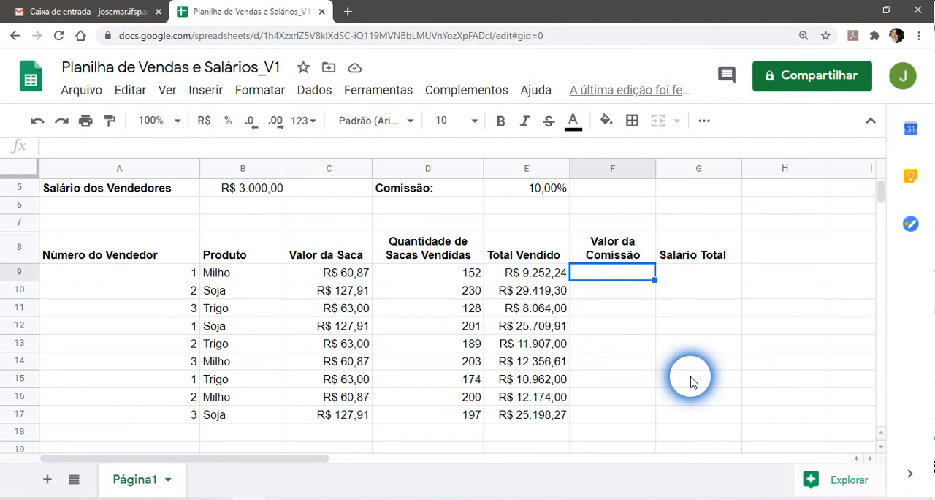
scroll(691, 378, "up", 1)
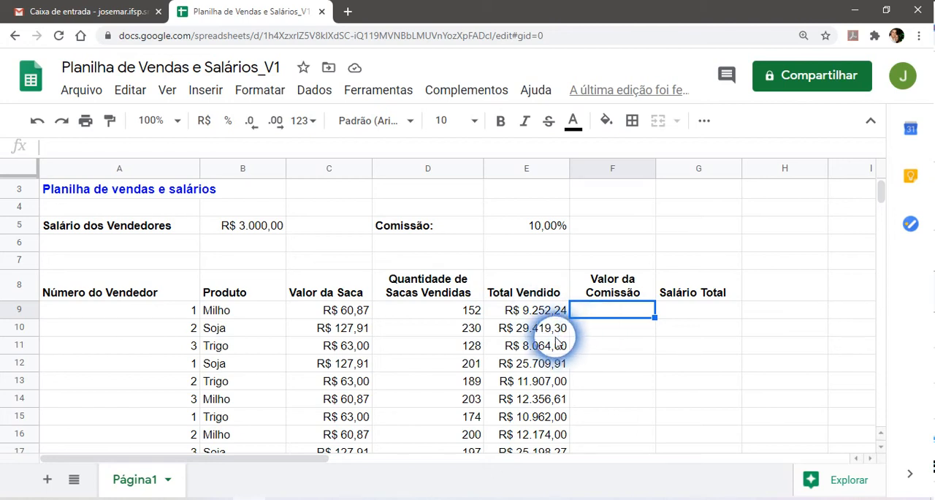
left_click(534, 315)
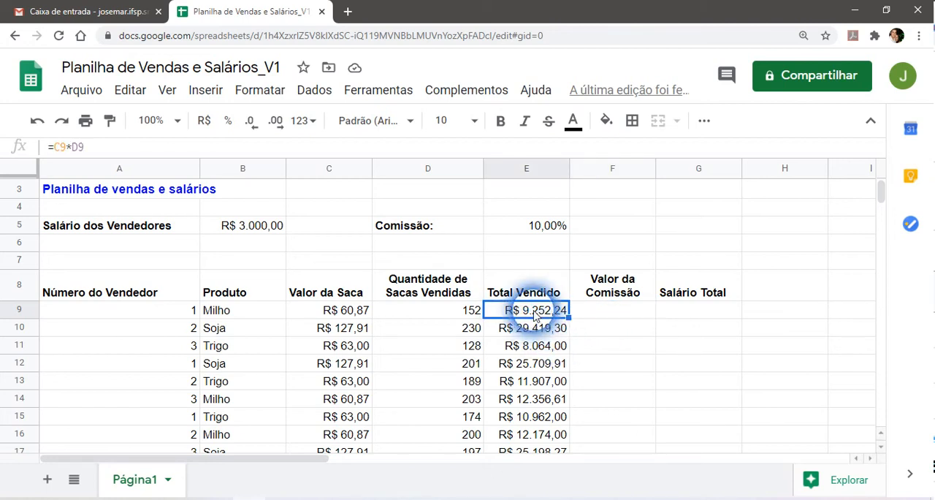
left_click(548, 225)
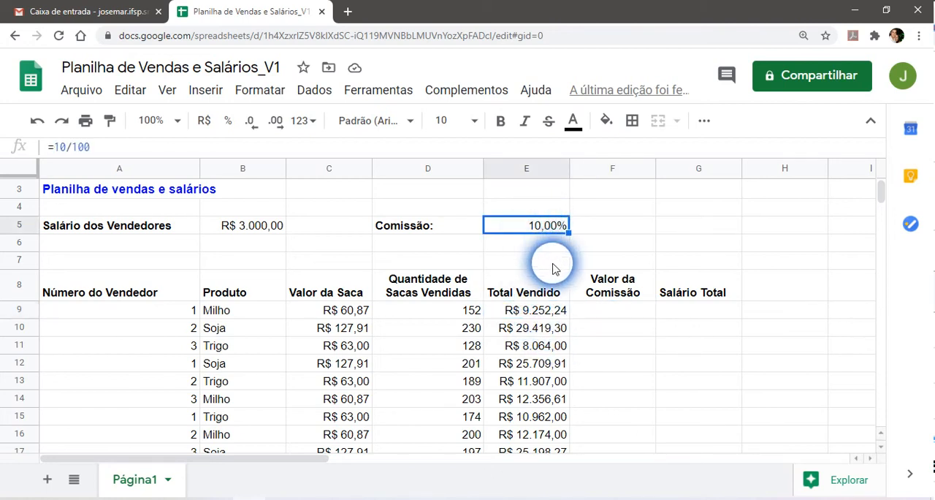
Calculate the first row's "Valor da Comissão" in F9 with the formula =E9*E5.
left_click(603, 308)
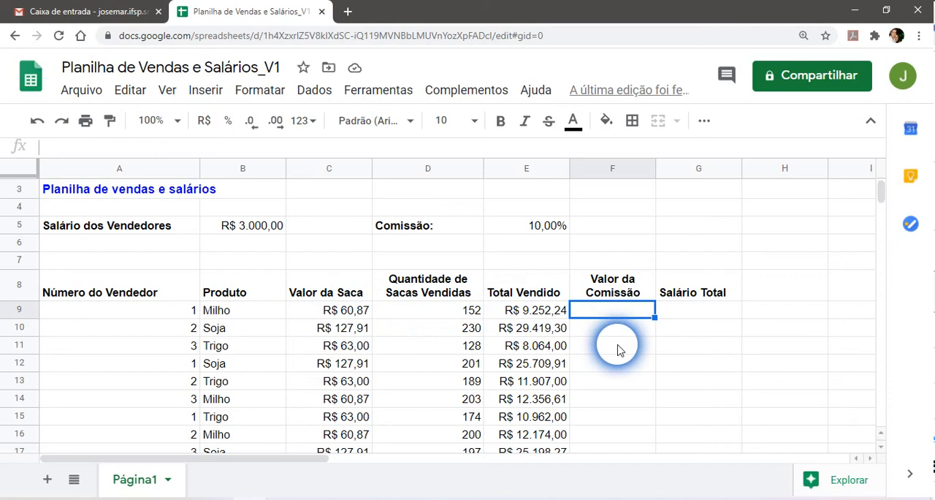
type("=")
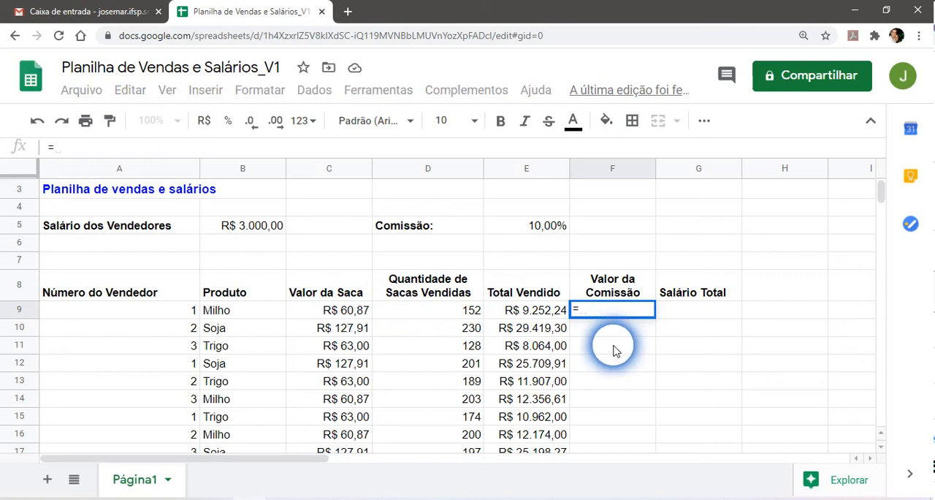
left_click(535, 314)
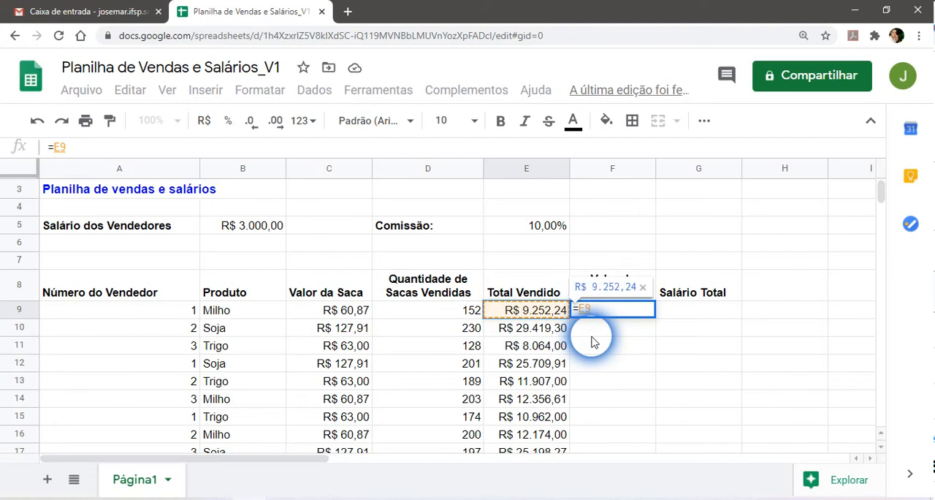
type("*")
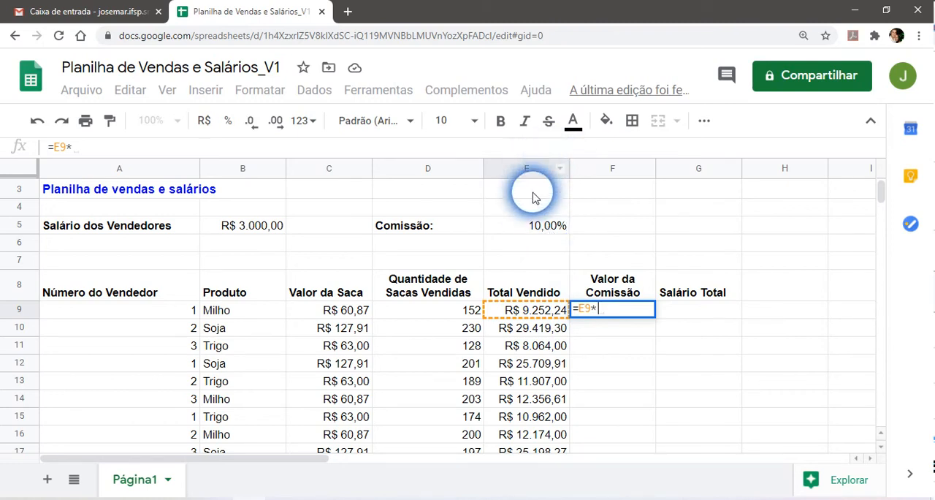
left_click(540, 226)
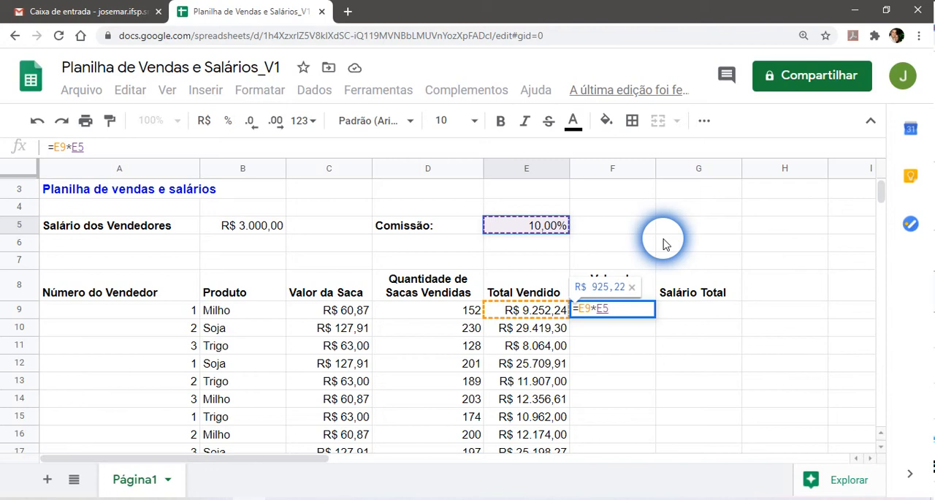
key("Return")
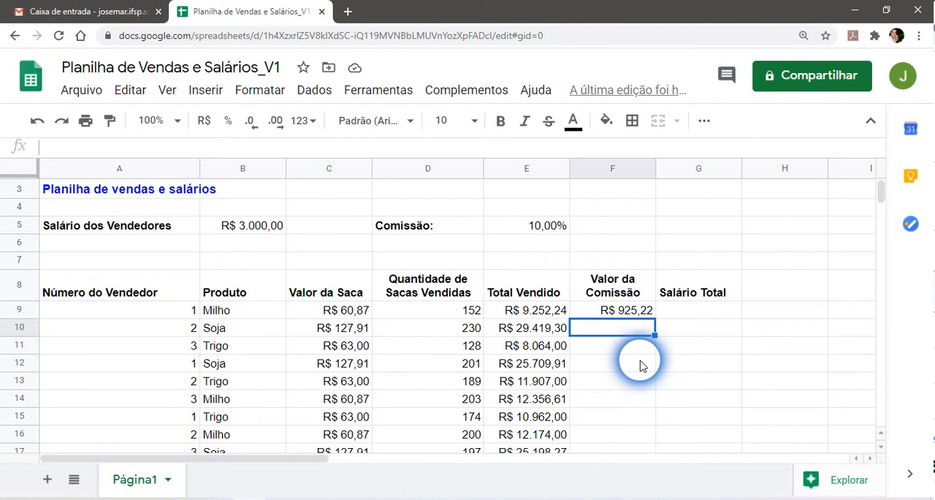
Fill the F9 commission formula down through F11.
left_click(606, 435)
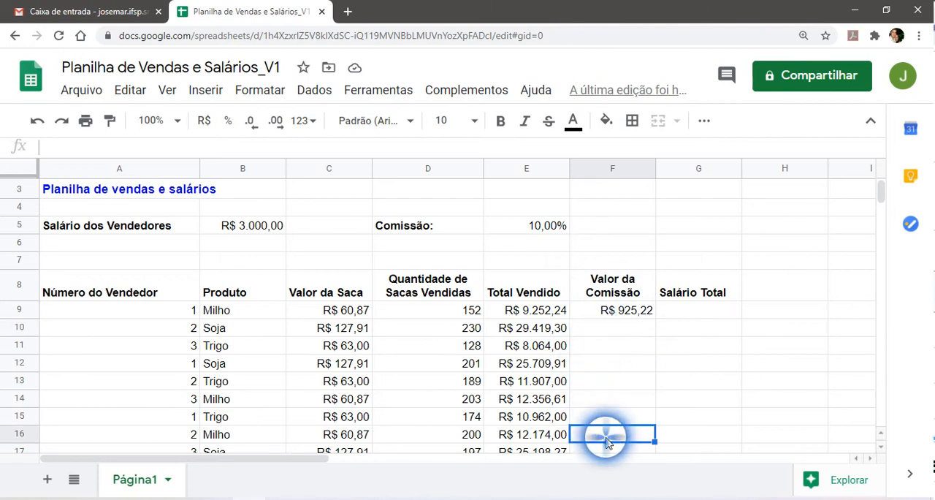
left_click(626, 309)
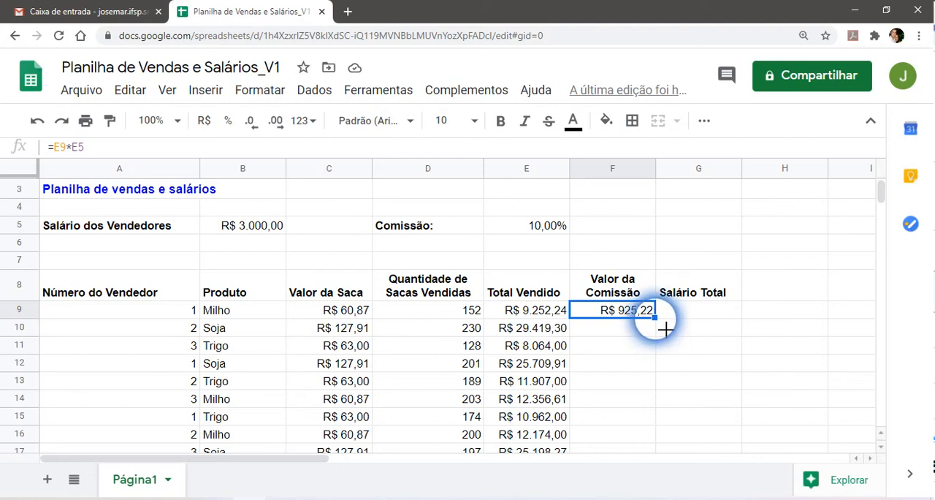
left_click_drag(666, 330, 657, 356)
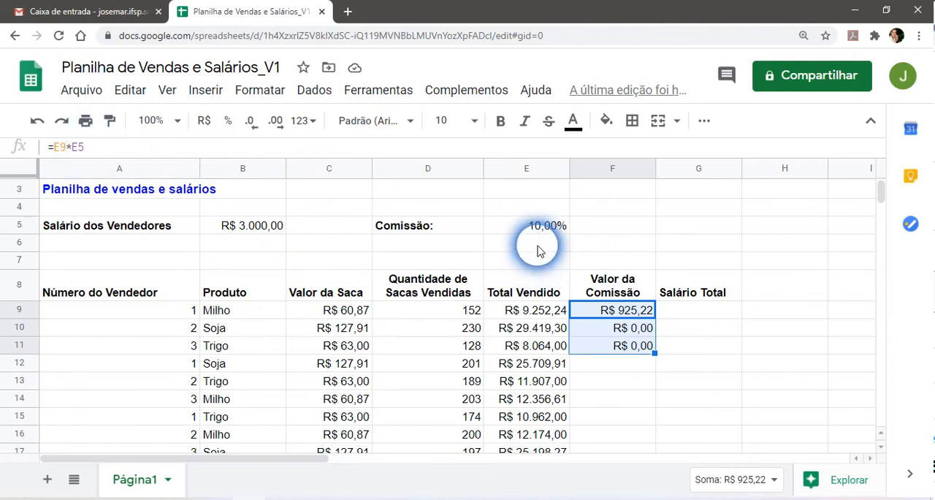
Compare the commission formulas in F9, F10 and F11 to see how their cell references shift.
left_click(642, 330)
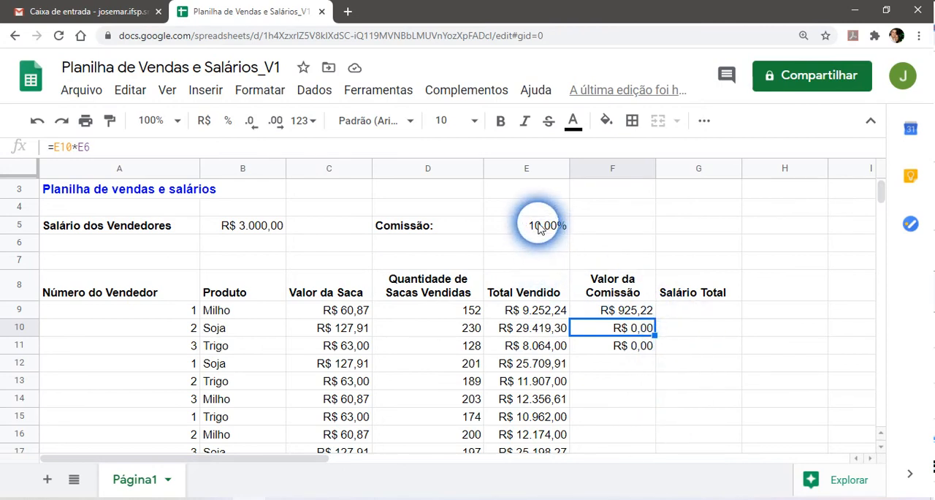
left_click(632, 310)
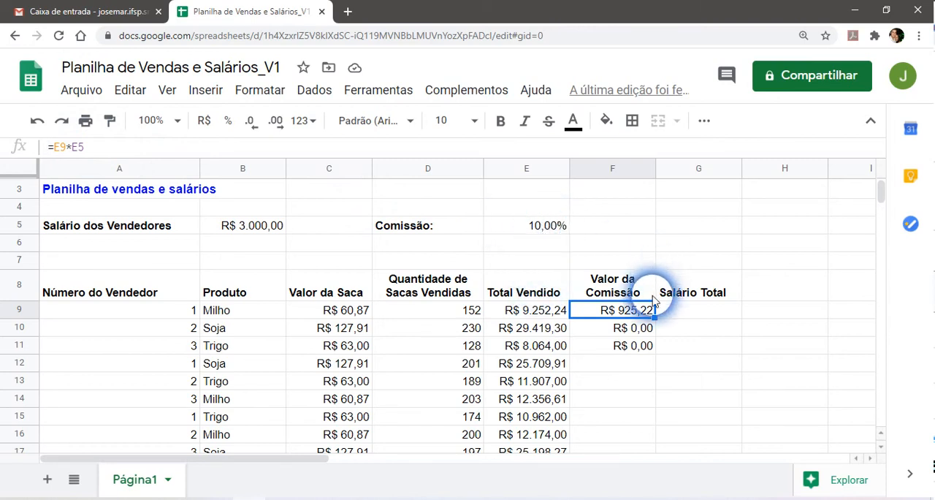
left_click(610, 328)
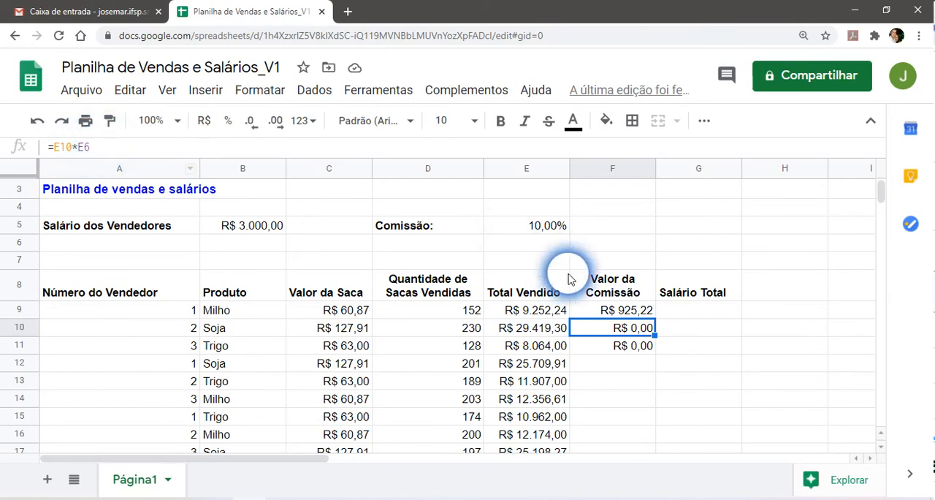
left_click(634, 349)
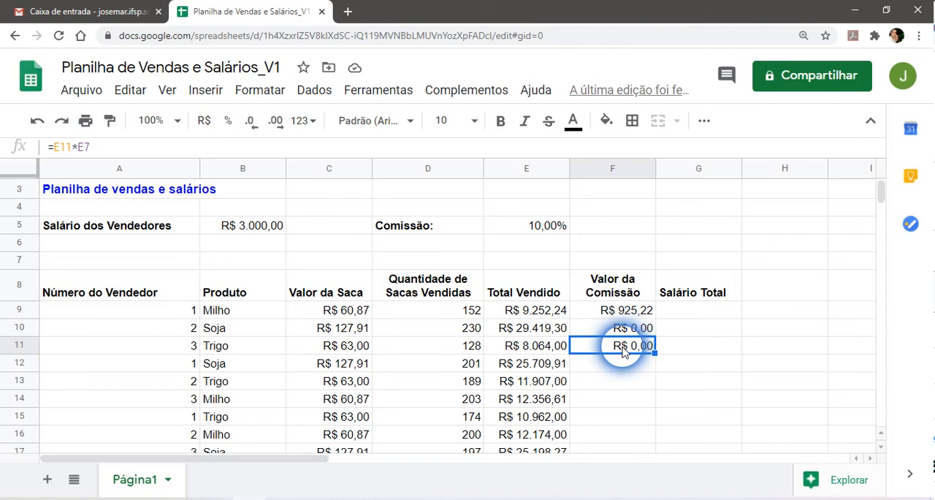
left_click(625, 309)
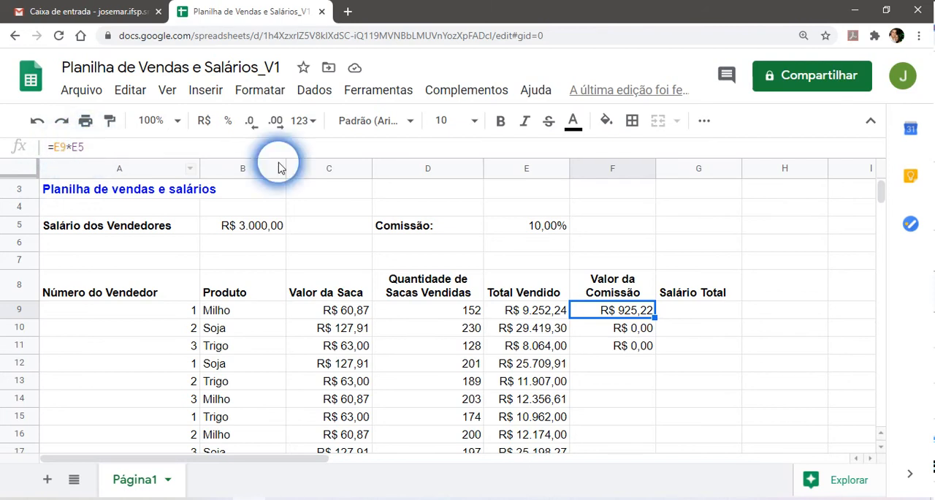
Clear the copied commission formulas from F10 and F11.
left_click(628, 329)
left_click_drag(630, 347, 632, 347)
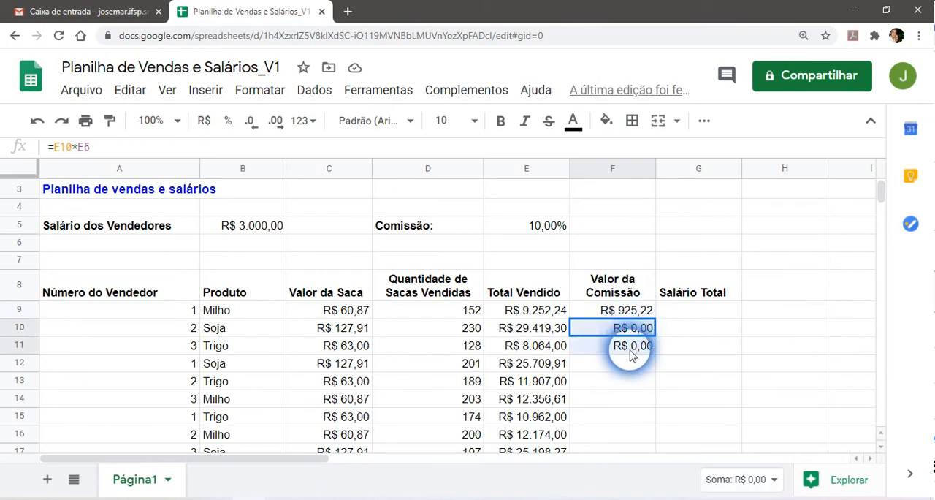
key("Delete")
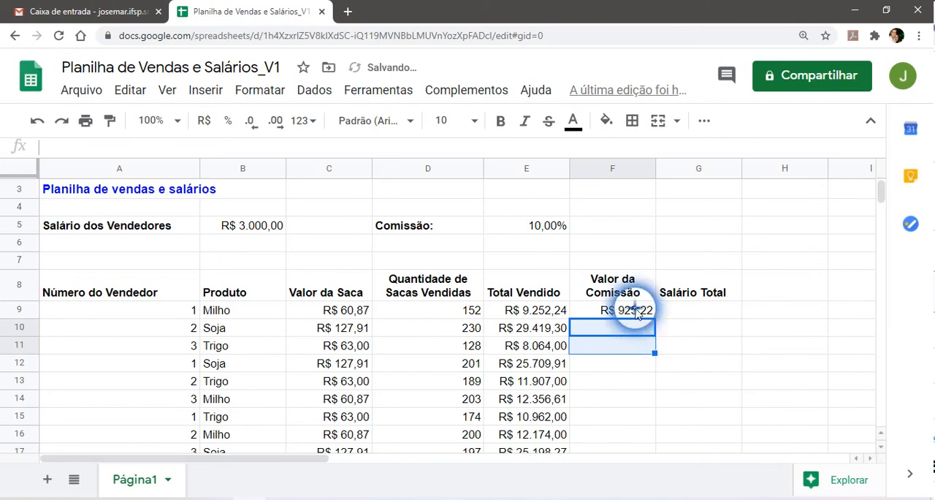
Open the F9 formula for editing and cycle its E5 reference through the absolute and mixed forms back to relative.
left_click(634, 312)
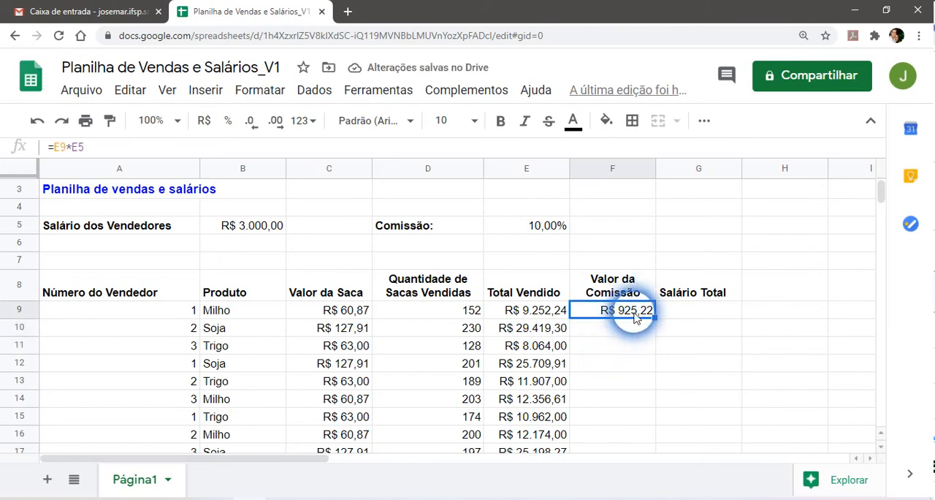
double_click(634, 315)
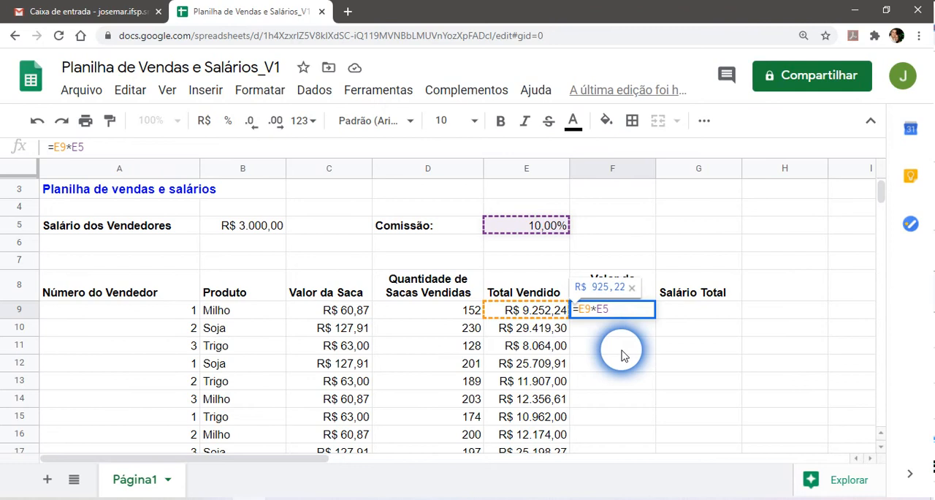
key("F4")
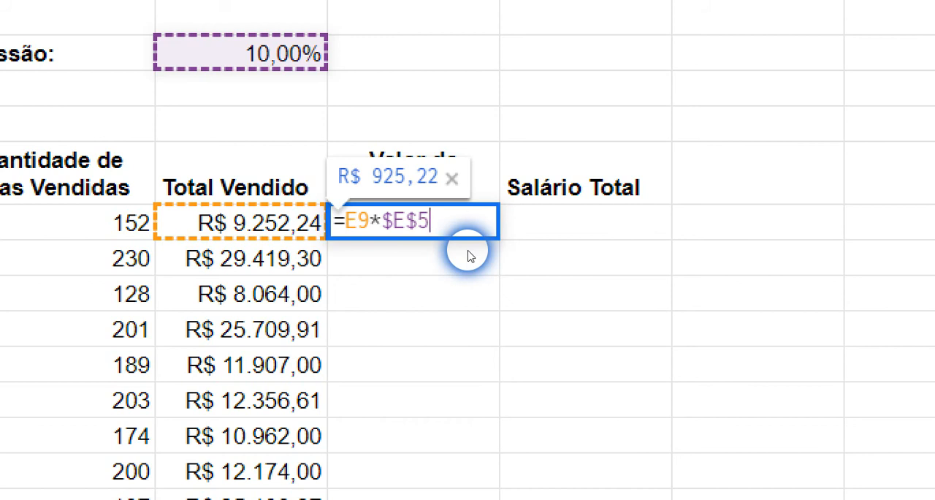
key("F4")
key("F4")
key("F4")
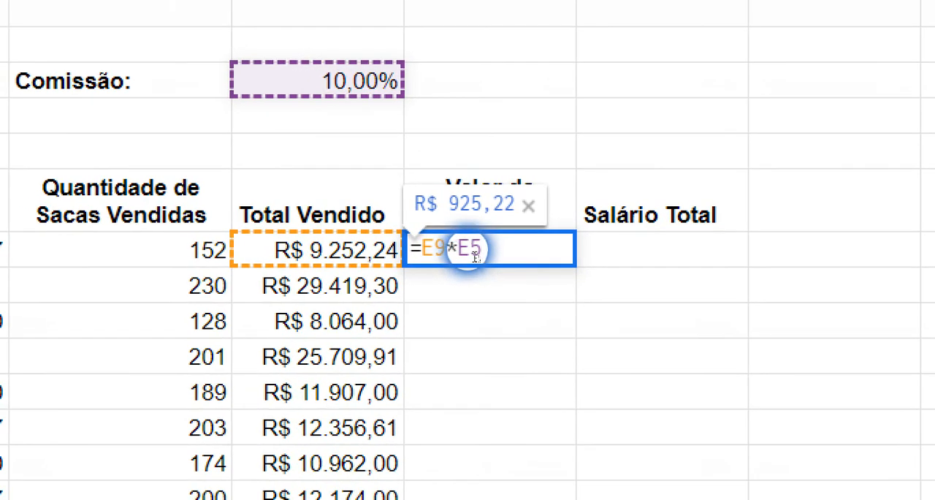
Make the commission rate reference in F9 fully absolute so the formula is =E9*$E$5.
left_click(469, 252)
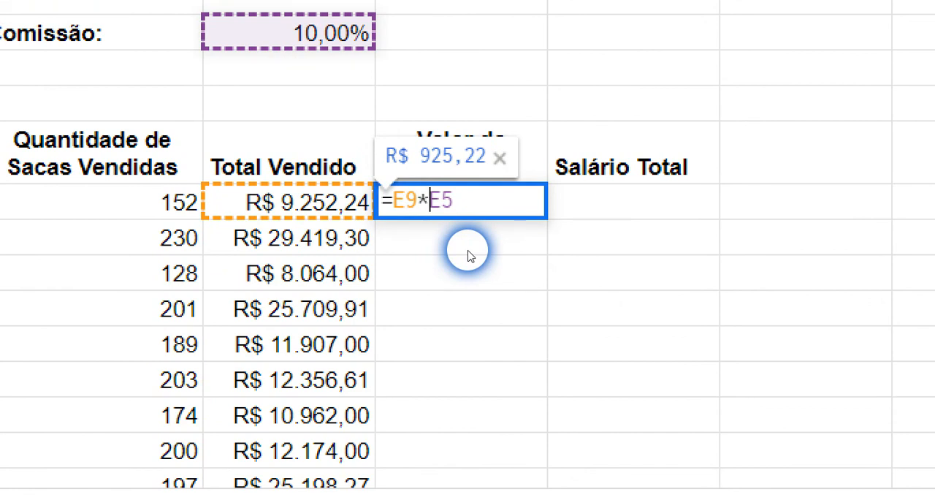
type("$")
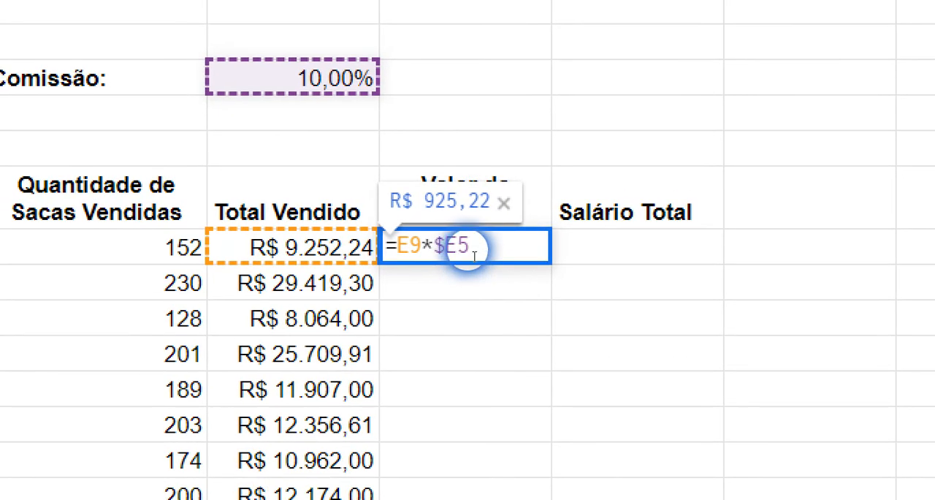
left_click(454, 201)
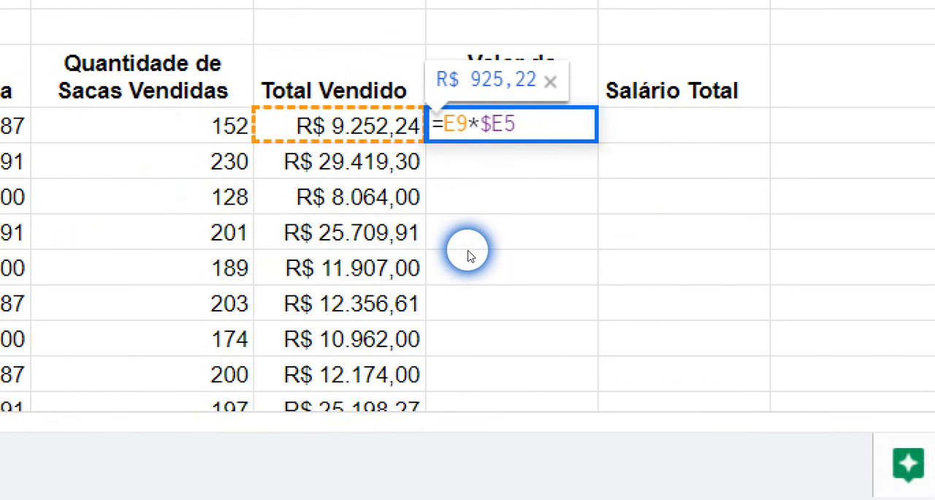
type("$")
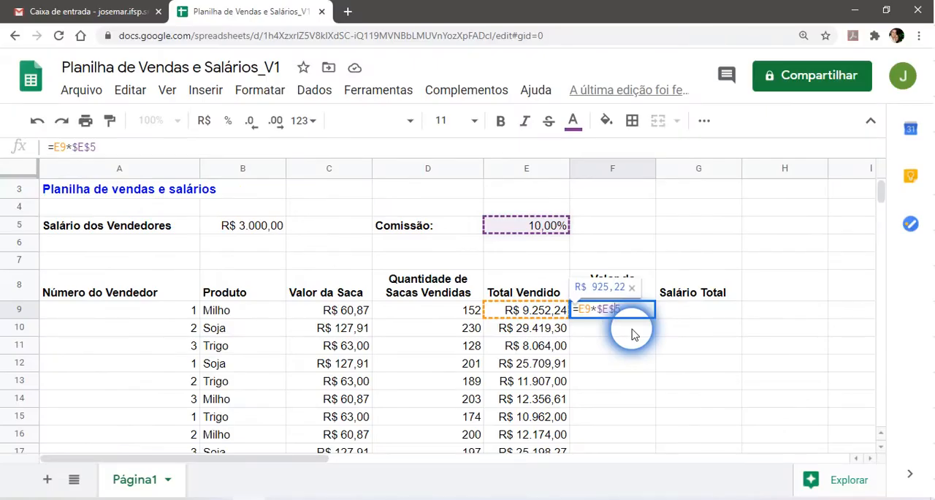
key("Return")
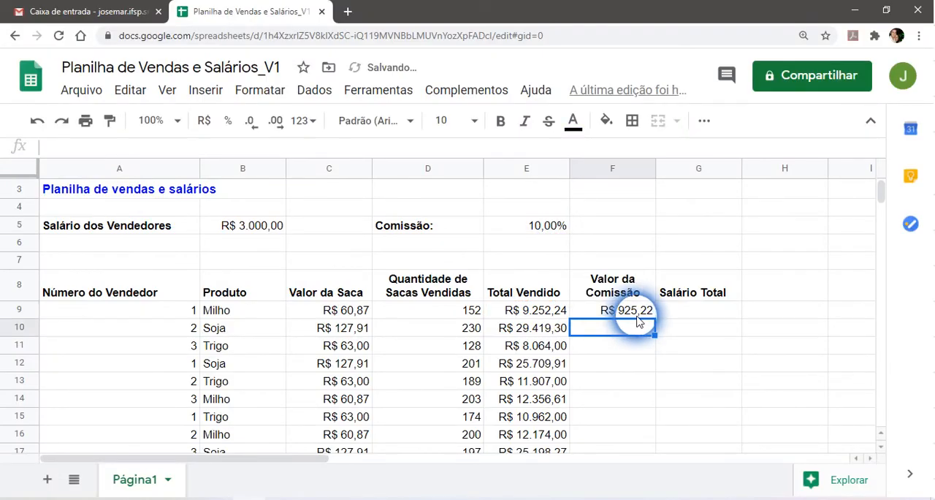
Fill the F9 commission formula with its absolute rate reference down through F17.
left_click(632, 314)
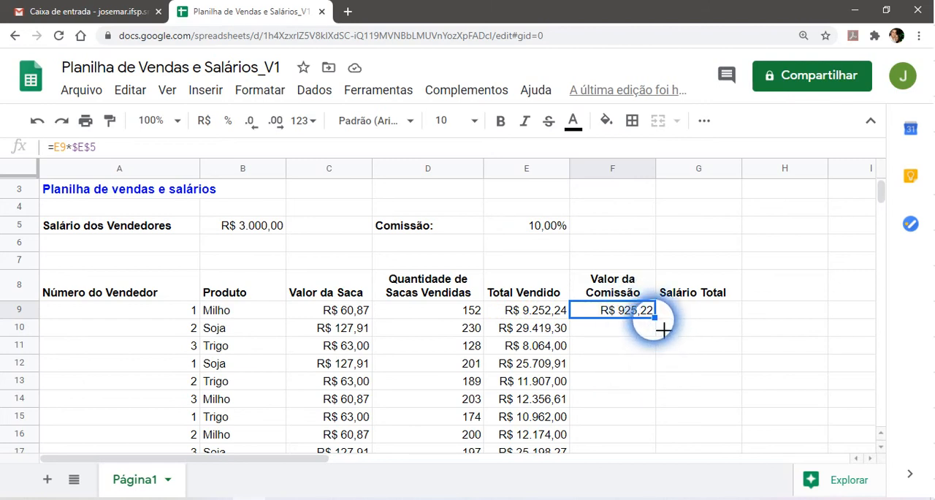
left_click_drag(664, 329, 645, 336)
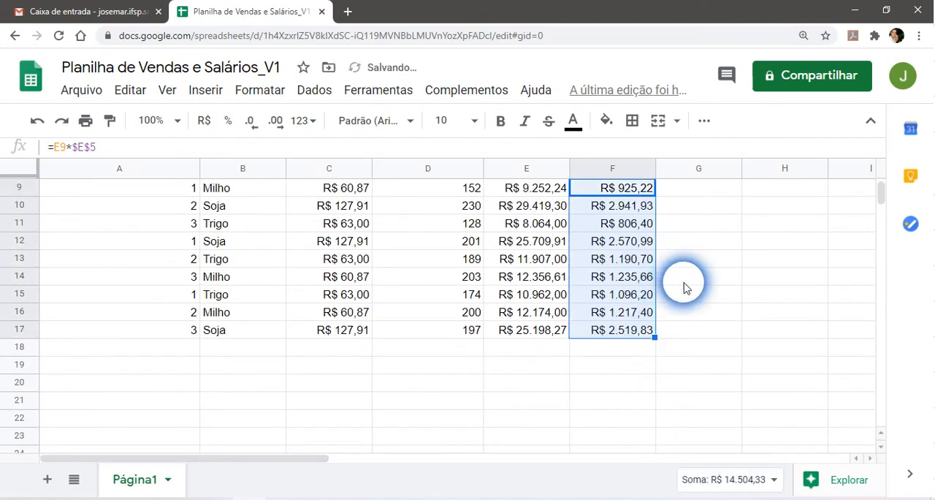
scroll(680, 272, "up", 3)
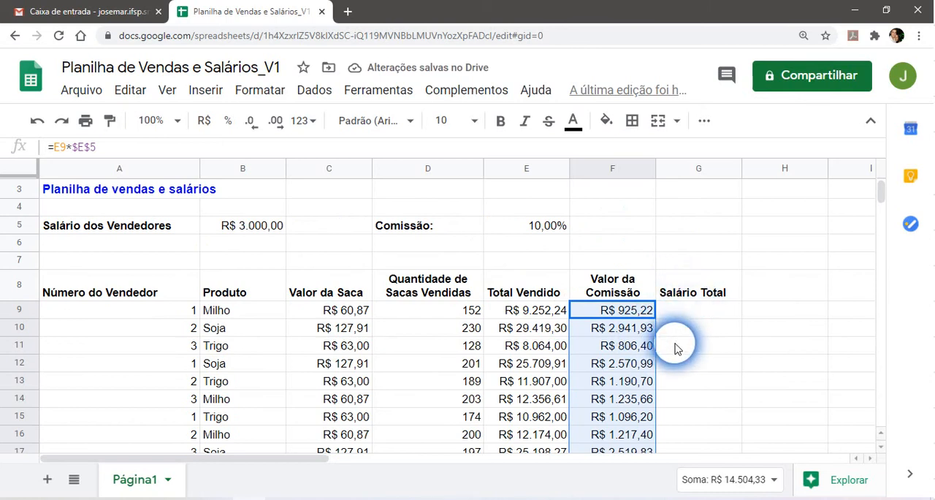
Compare the commission formulas in F9 through F12 to see which references shift and which stay fixed.
left_click(626, 315)
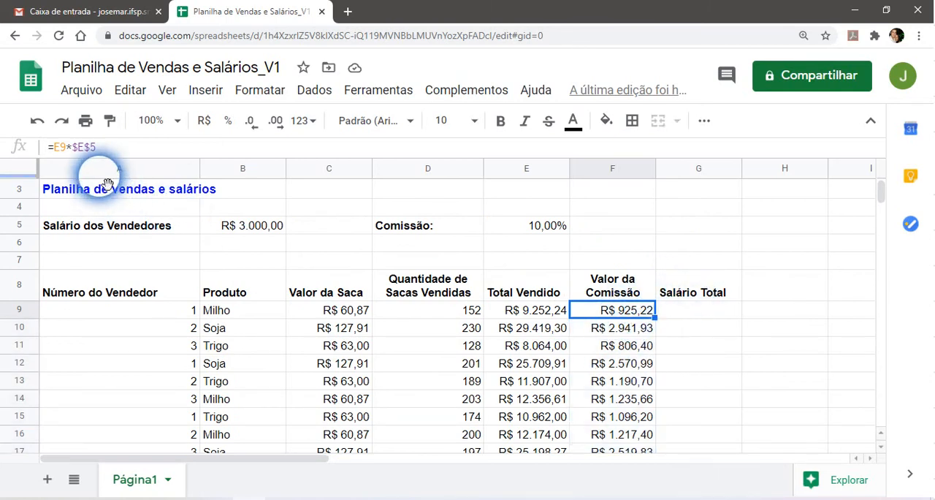
left_click(81, 156)
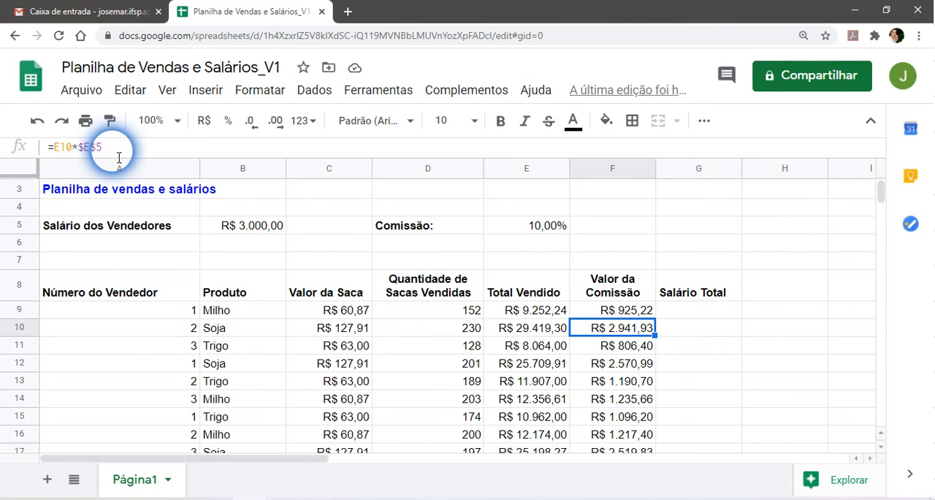
left_click(626, 347)
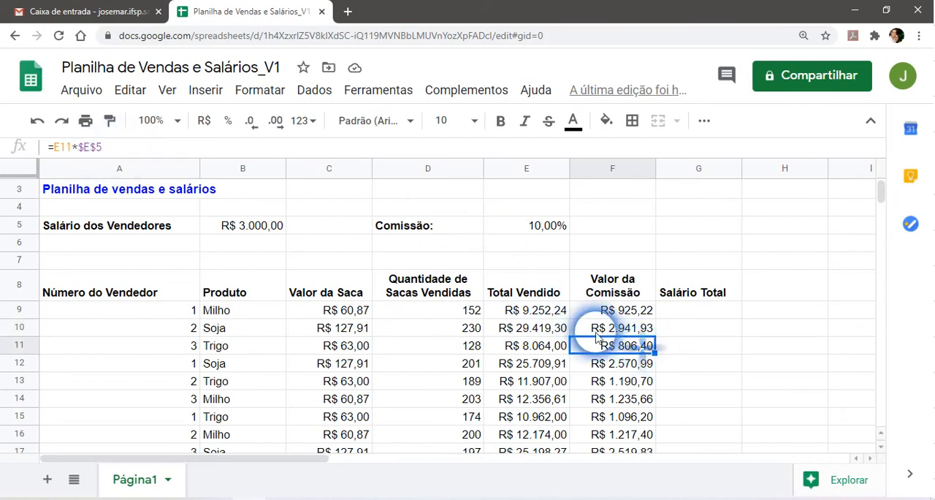
left_click(115, 153)
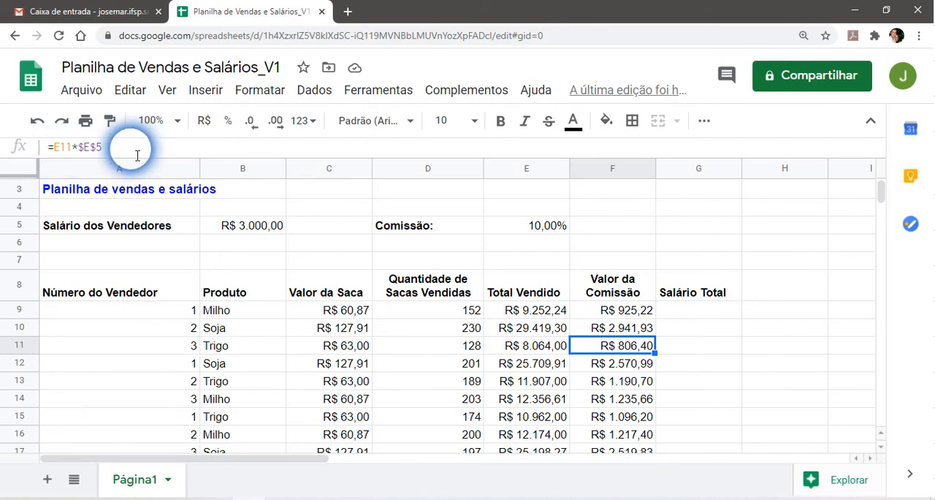
left_click(606, 363)
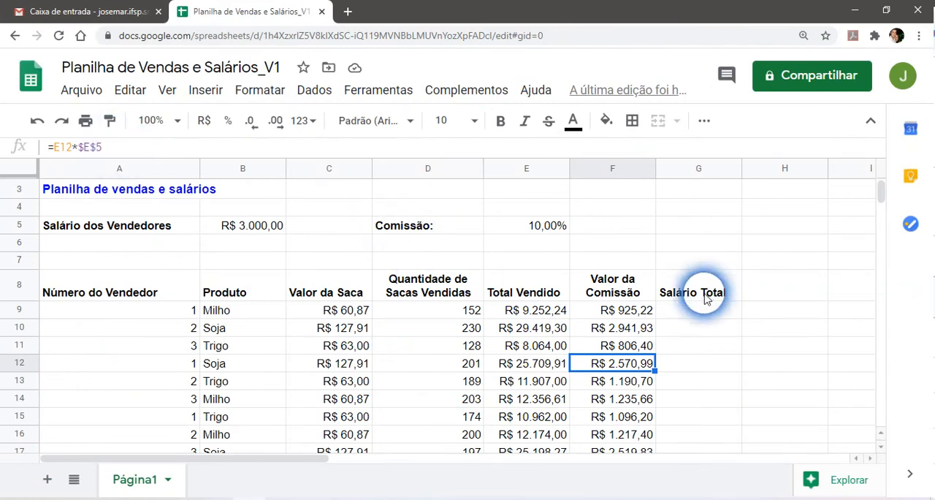
Clear the copied commission formulas from F10 through F17.
mouse_move(625, 329)
left_mouse_down()
mouse_move(618, 456)
mouse_move(626, 465)
mouse_move(625, 333)
left_mouse_up()
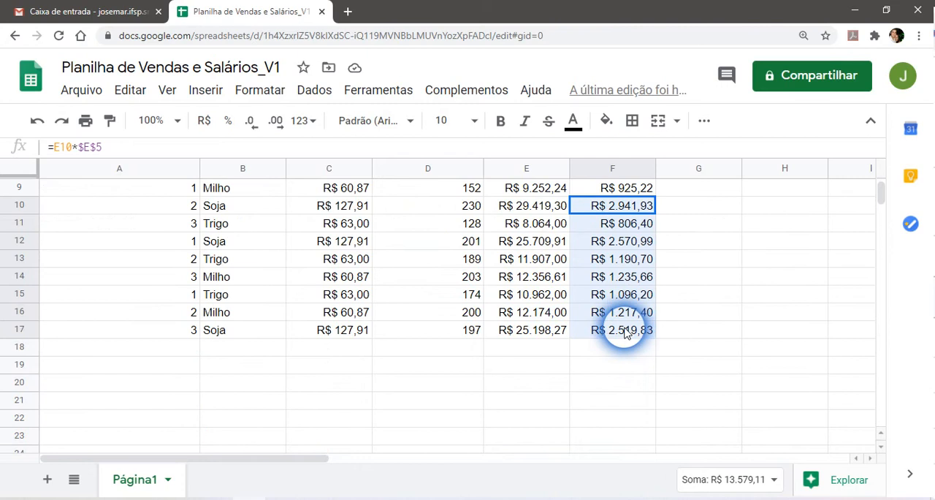
key("Delete")
scroll(692, 324, "up", 1)
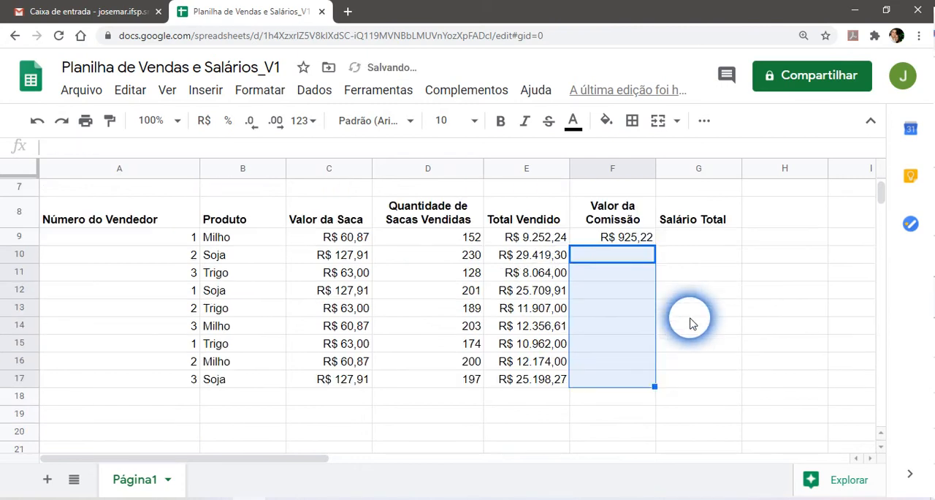
scroll(692, 322, "up", 2)
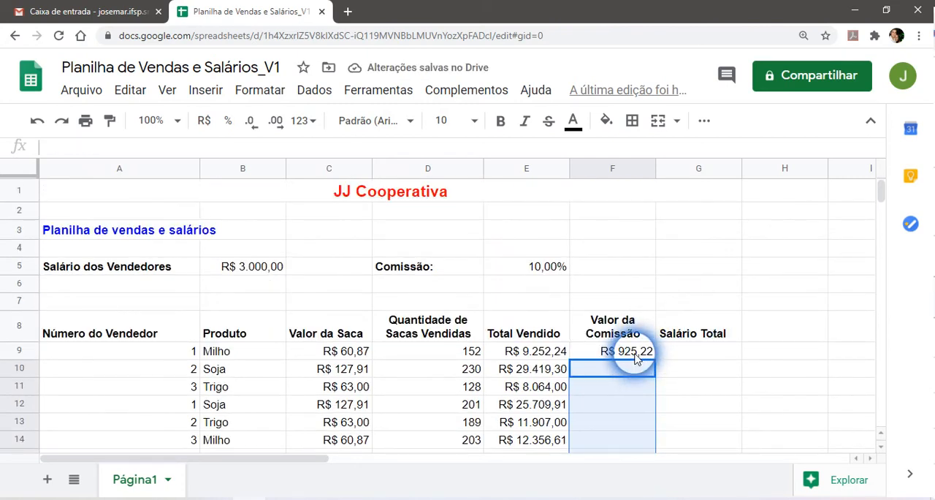
Change the F9 commission formula to =E9*E$5 so that only the row of the rate reference is locked.
left_click(635, 356)
double_click(635, 357)
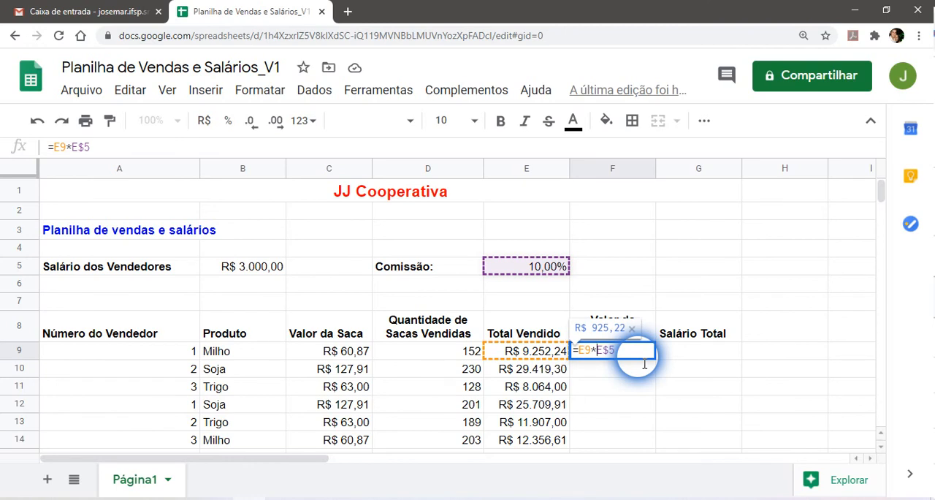
key("Return")
Fill the row-locked F9 commission formula down through F17.
scroll(639, 361, "down", 1)
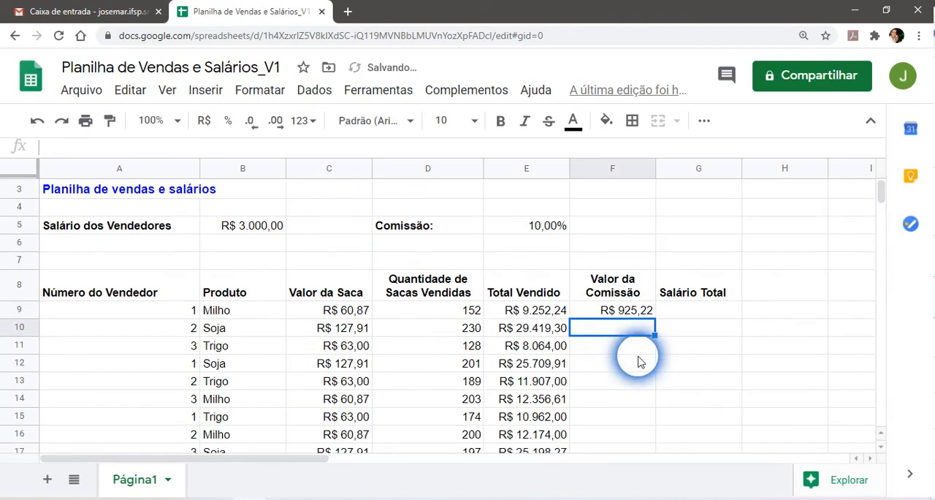
scroll(638, 360, "down", 1)
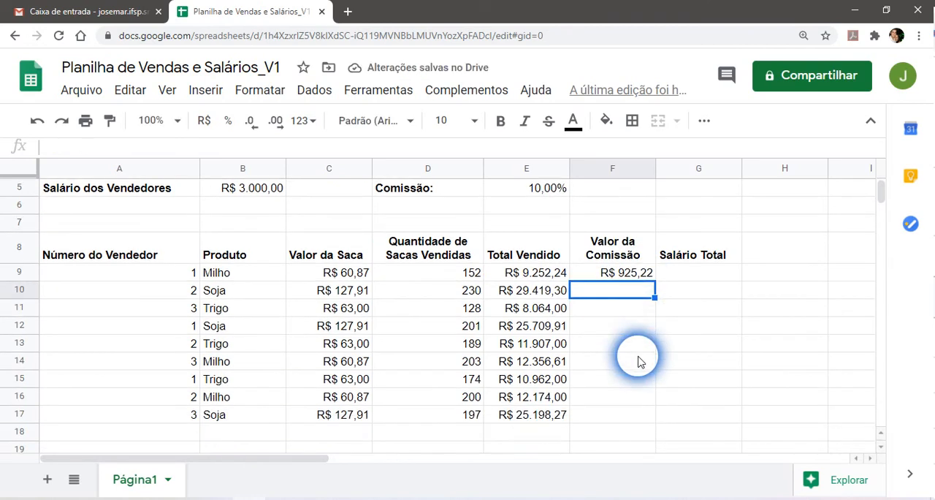
left_click(650, 273)
left_click_drag(664, 291, 647, 422)
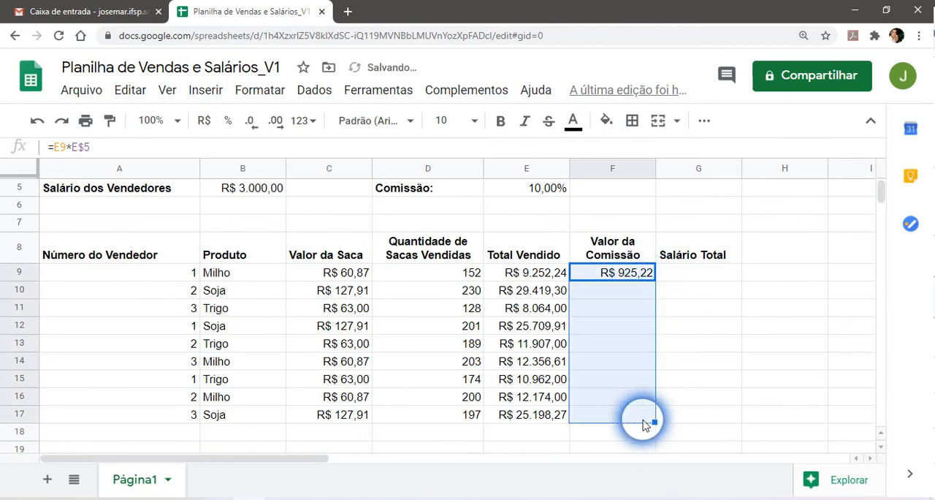
Check the filled commission formulas in F10, F11 and F12 for how their row-locked rate reference behaves.
left_click(625, 298)
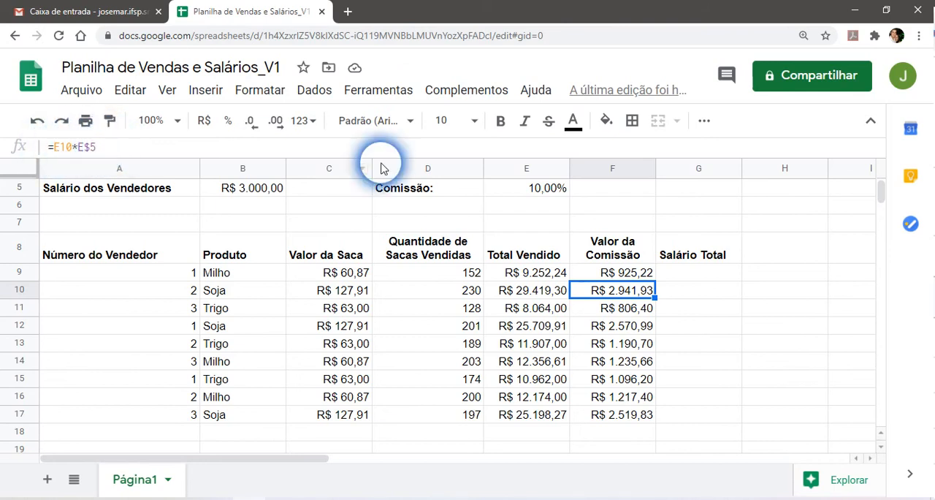
left_click(618, 307)
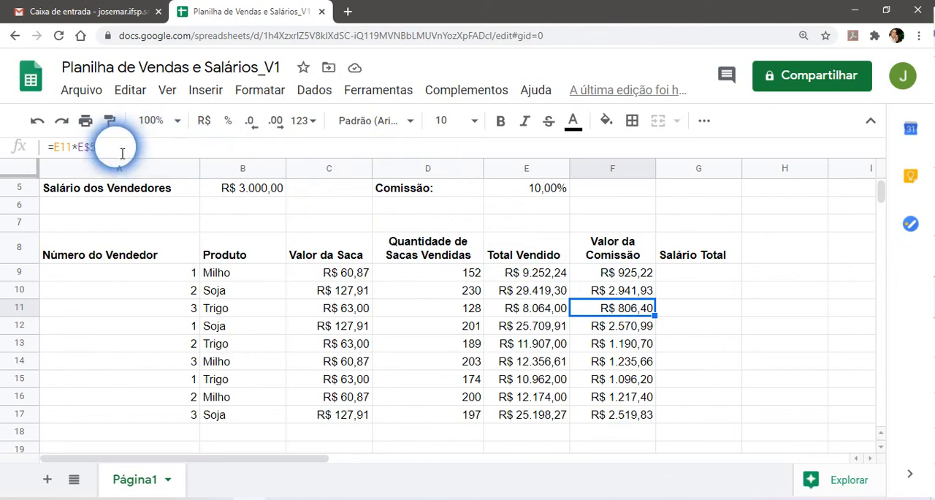
left_click(626, 325)
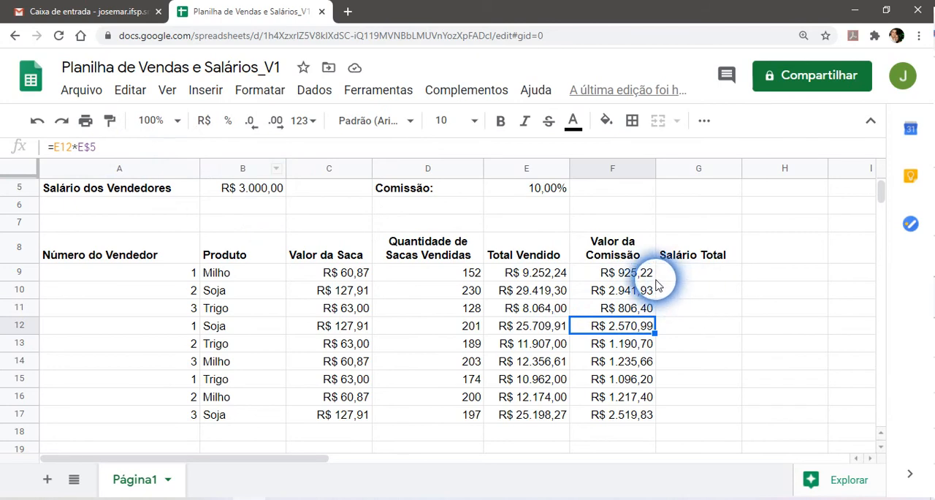
Switch the rate reference in F9 to the fully absolute form, making the formula =E9*$E$5.
left_click(626, 272)
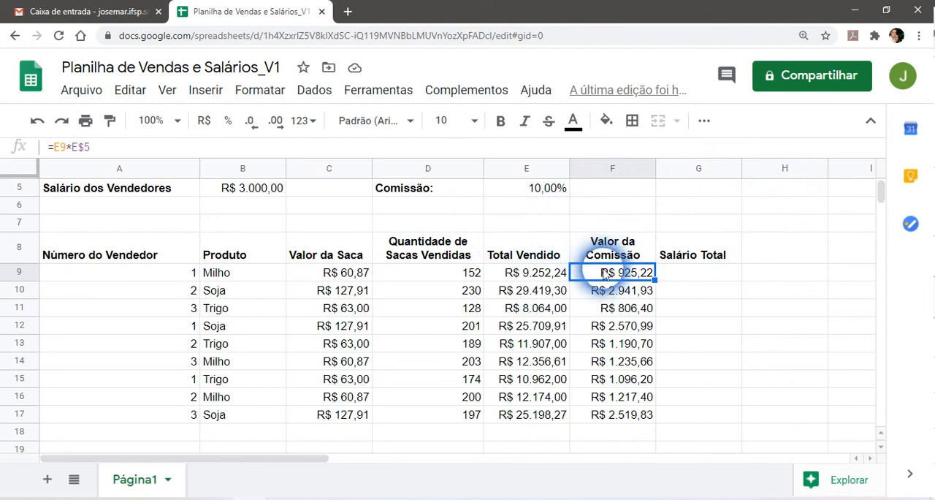
left_click(70, 147)
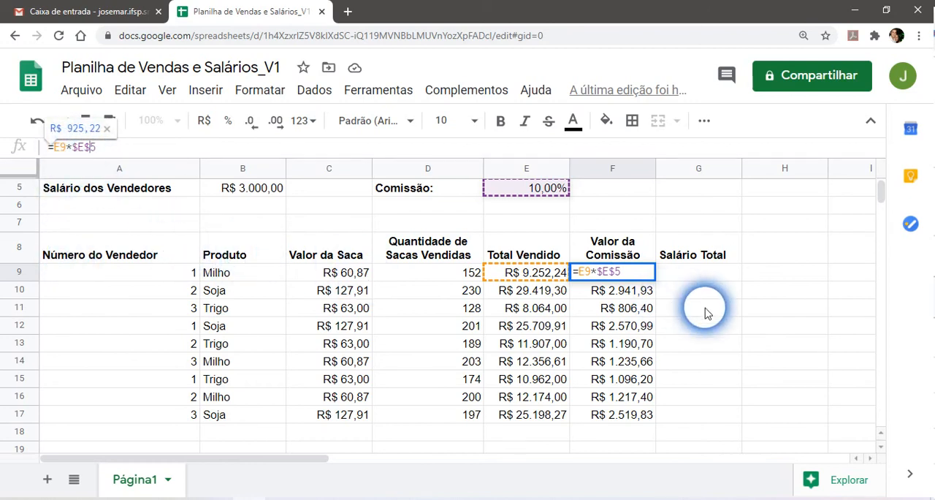
key("Return")
key("Up")
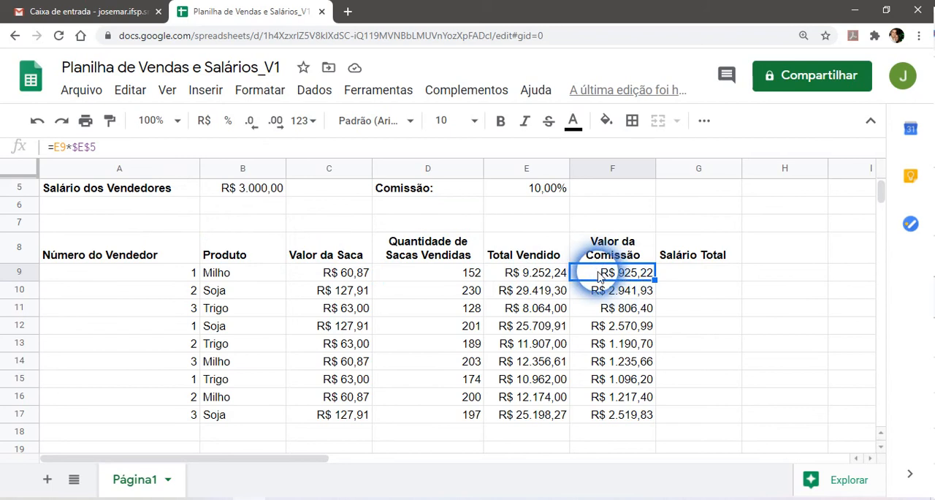
Return the rate reference in F9 to the row-locked form, making the formula =E9*E$5.
left_click(78, 151)
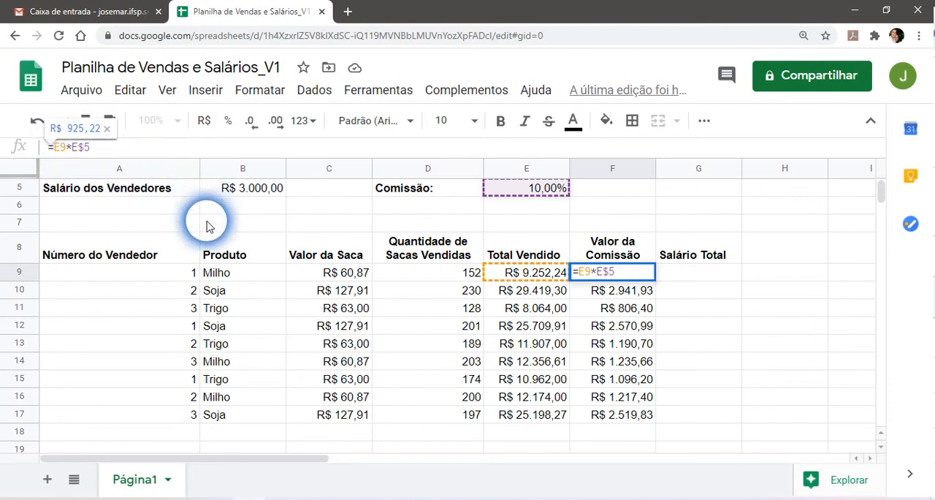
key("Return")
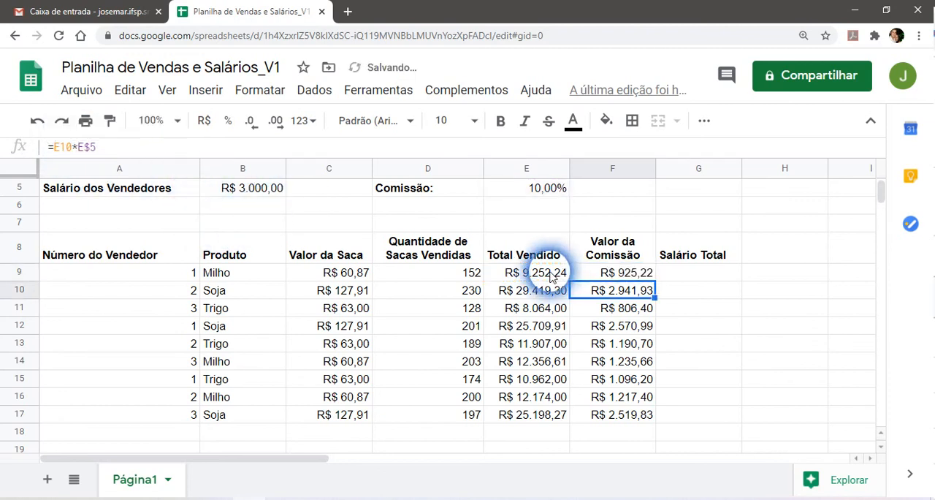
left_click(612, 272)
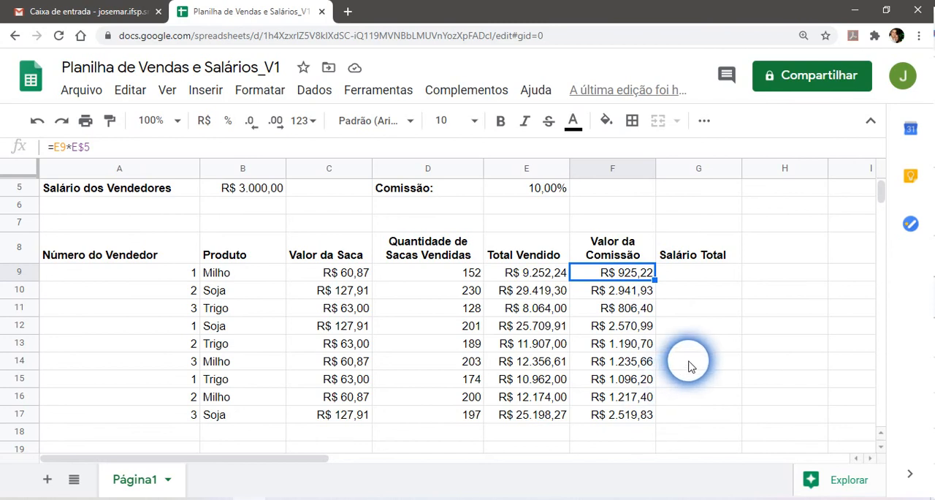
scroll(700, 362, "up", 1)
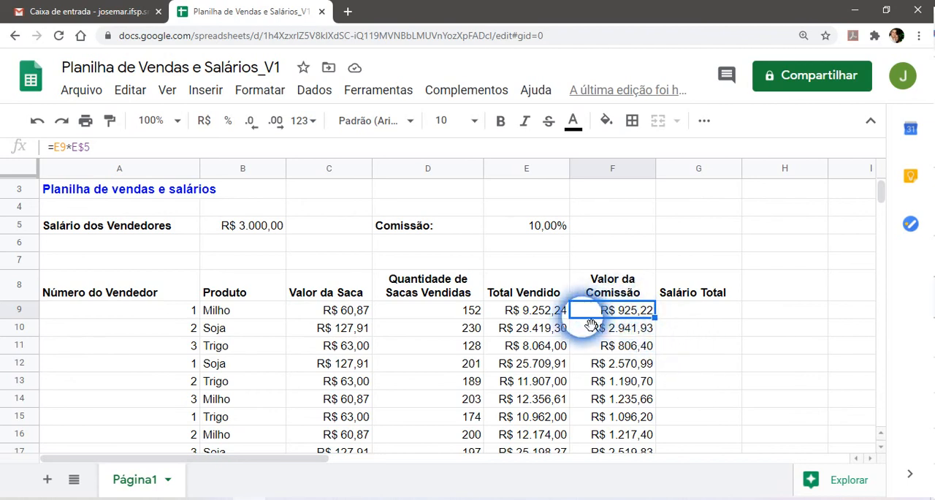
scroll(625, 365, "down", 1)
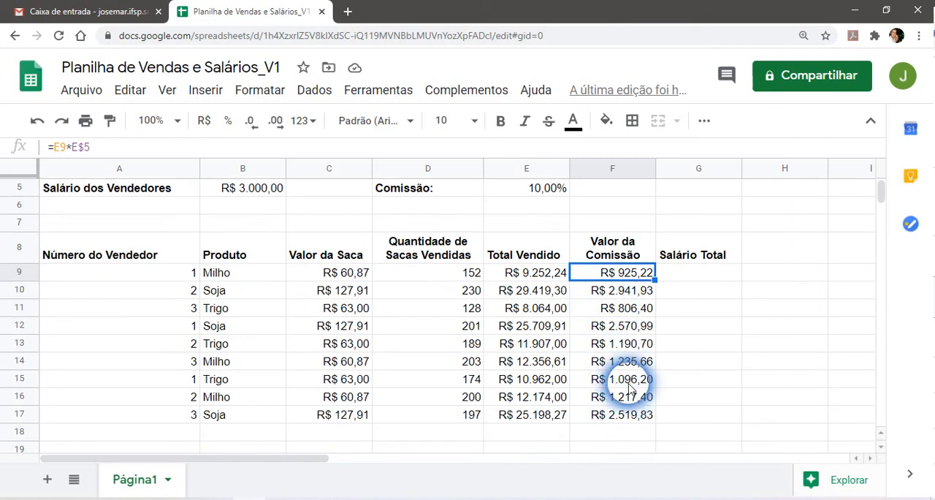
scroll(628, 387, "up", 1)
left_click(683, 313)
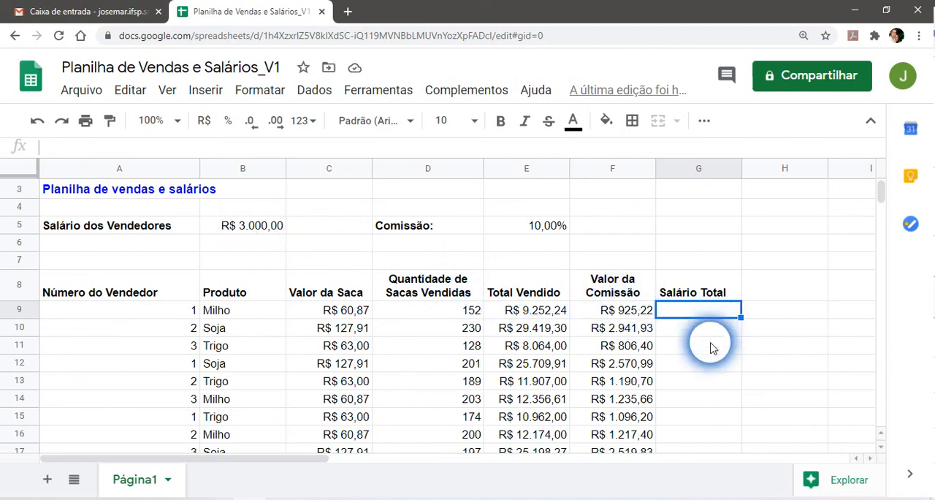
scroll(710, 355, "down", 1)
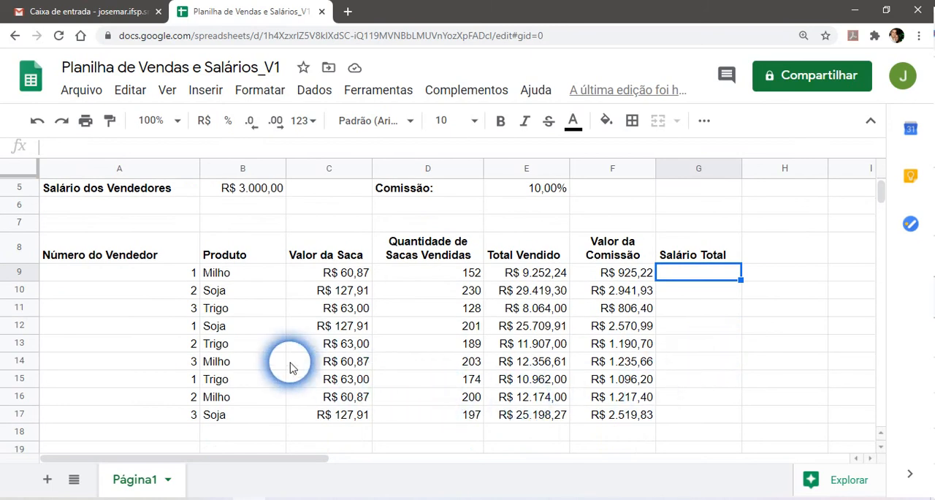
left_click_drag(132, 327, 709, 413)
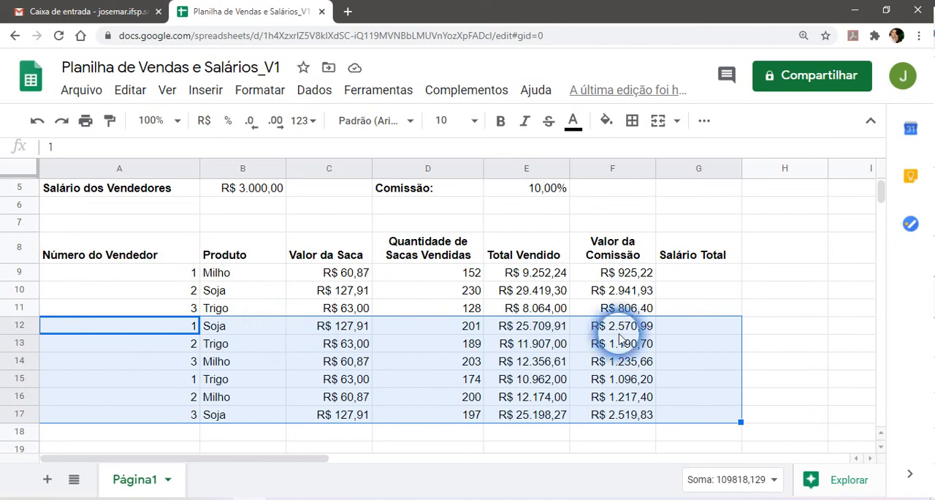
left_click(705, 313)
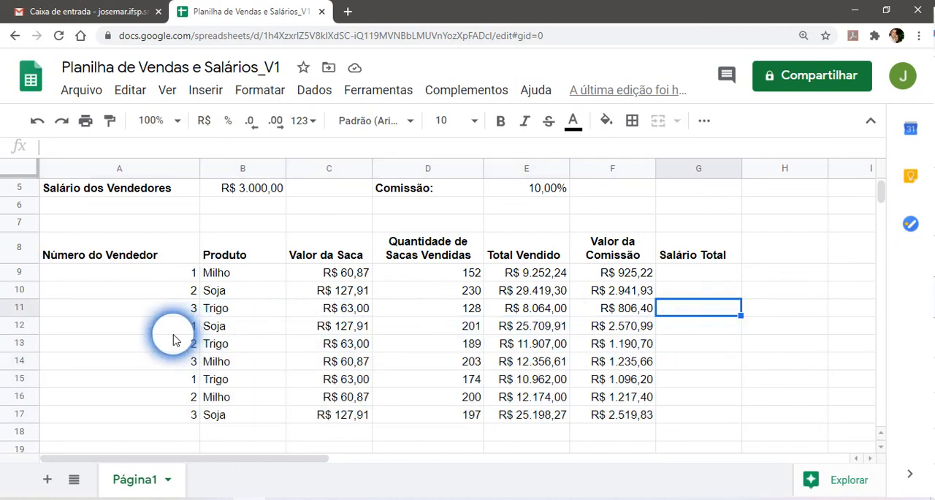
Renumber the sellers in A12 through A17 sequentially as 4, 5, 6, 7, 8 and 9.
scroll(177, 337, "up", 1)
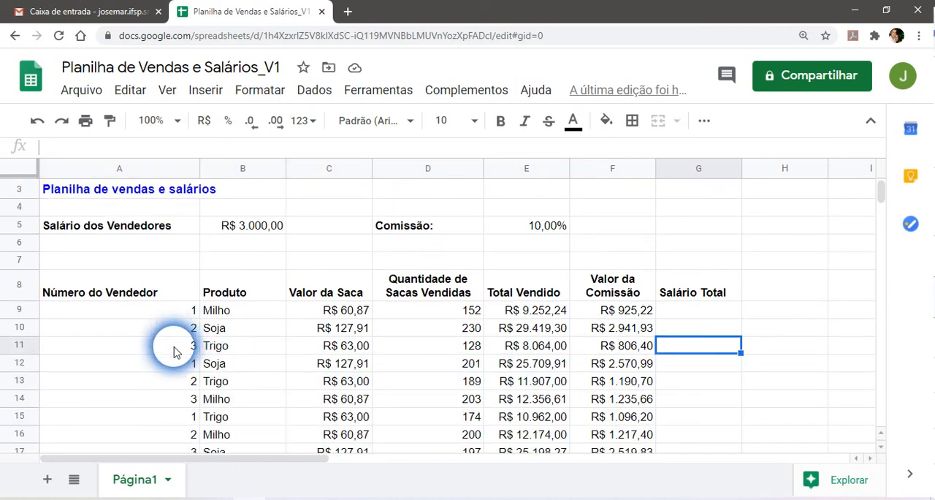
left_click(176, 365)
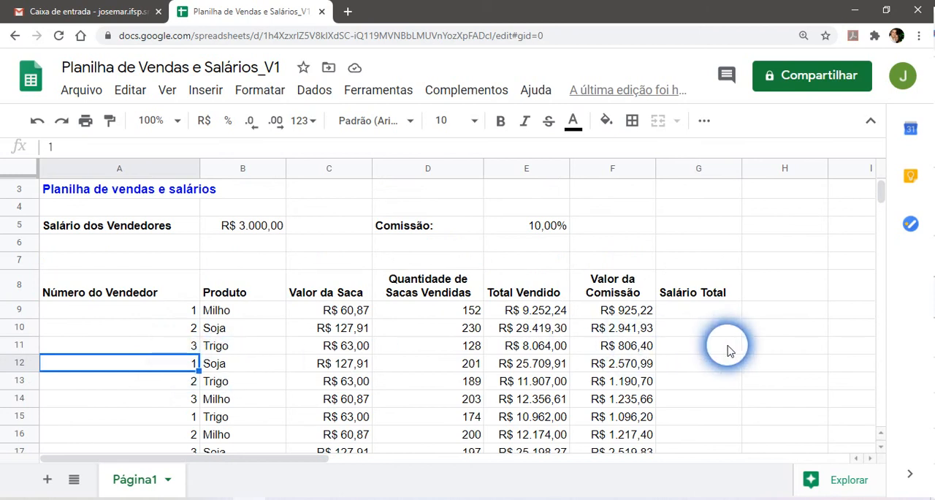
type("4")
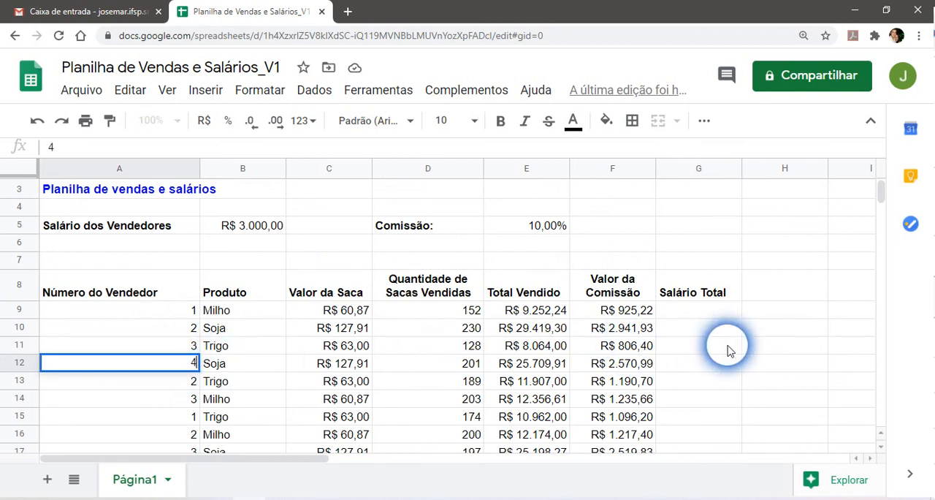
key("Return")
type("5")
key("Return")
type("6")
key("Return")
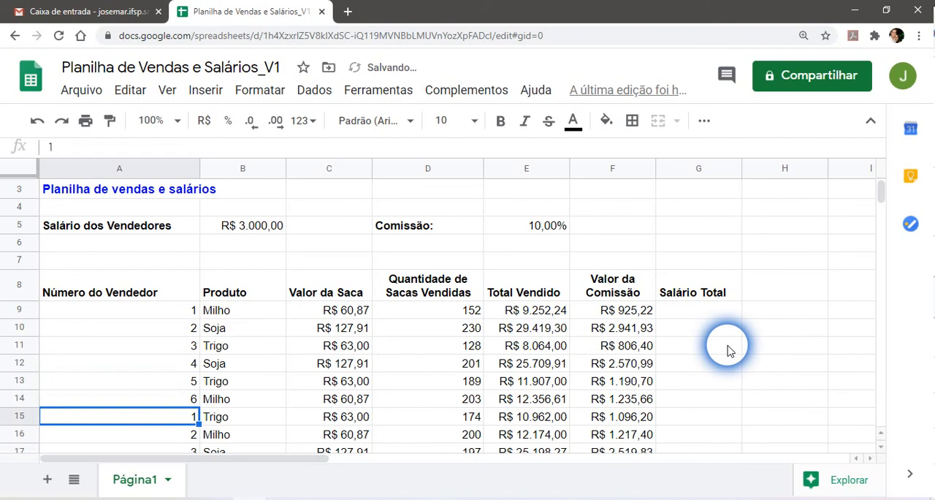
type("7")
key("Return")
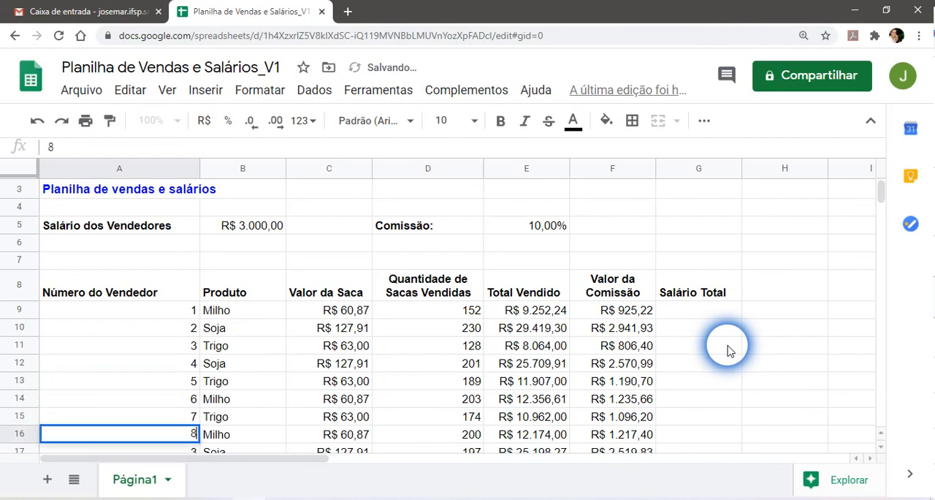
type("8")
key("Return")
key("Return")
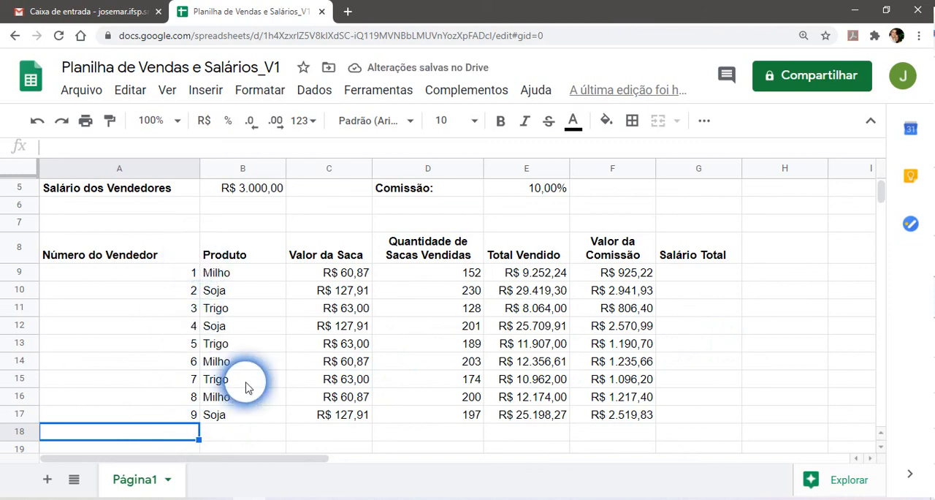
Enter the formula =B5*F9 in G9 for the first seller's total salary.
scroll(709, 356, "up", 1)
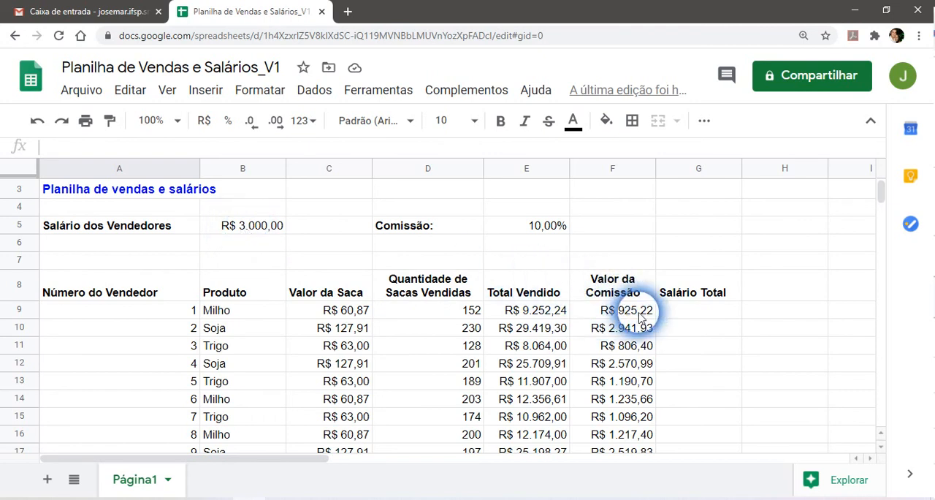
left_click(678, 314)
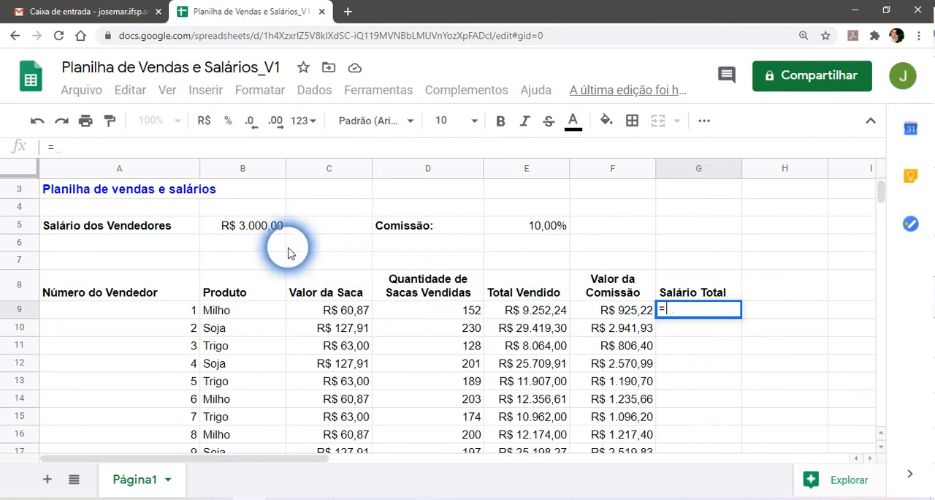
left_click(252, 228)
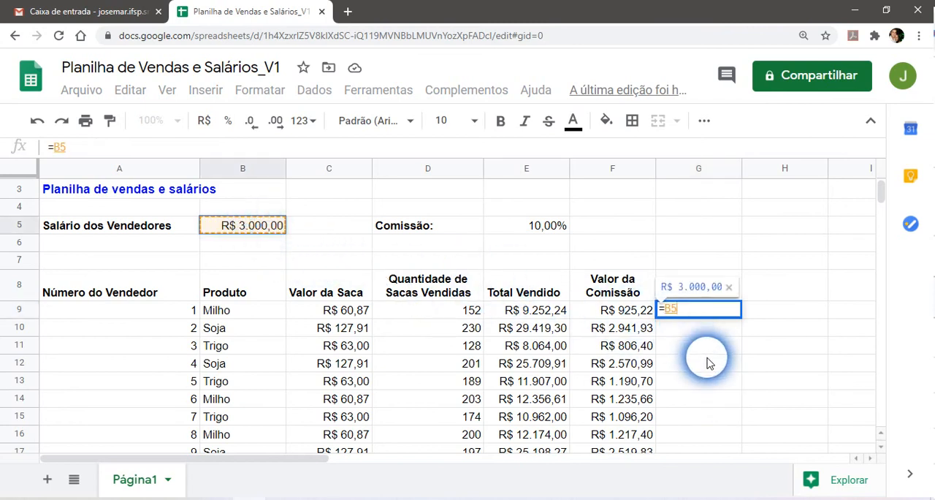
type("*")
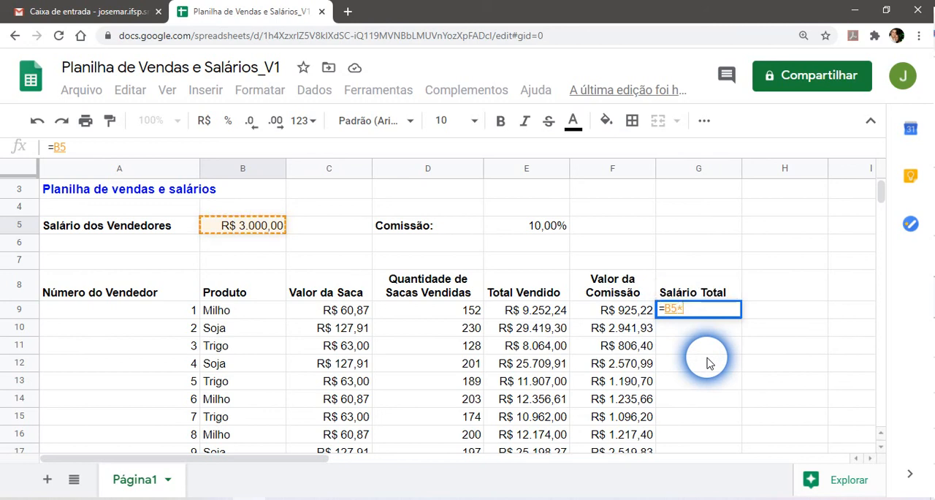
left_click(622, 315)
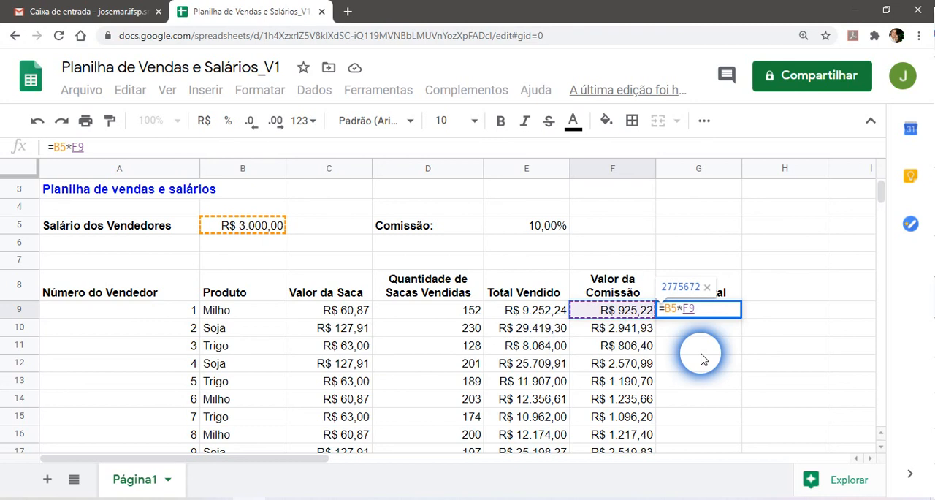
key("Return")
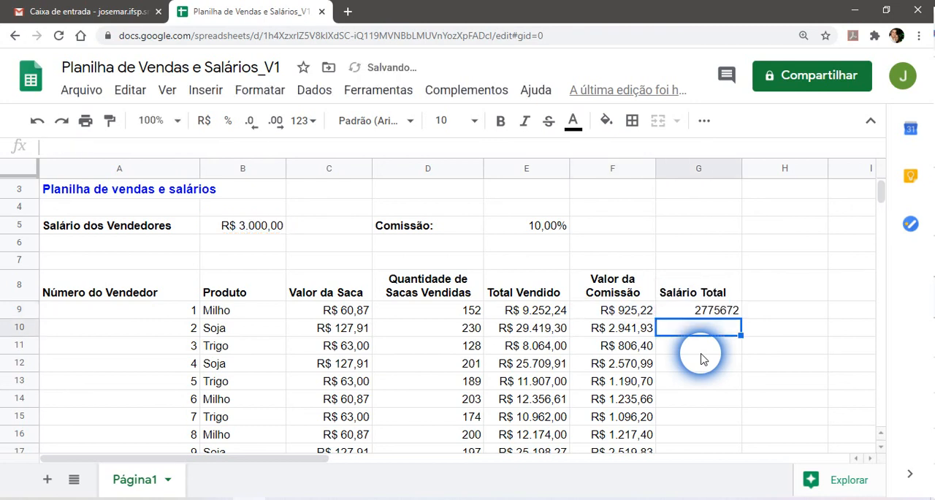
Review the formulas for total salary in G9, total sold in E9 and commission in F9.
left_click(716, 313)
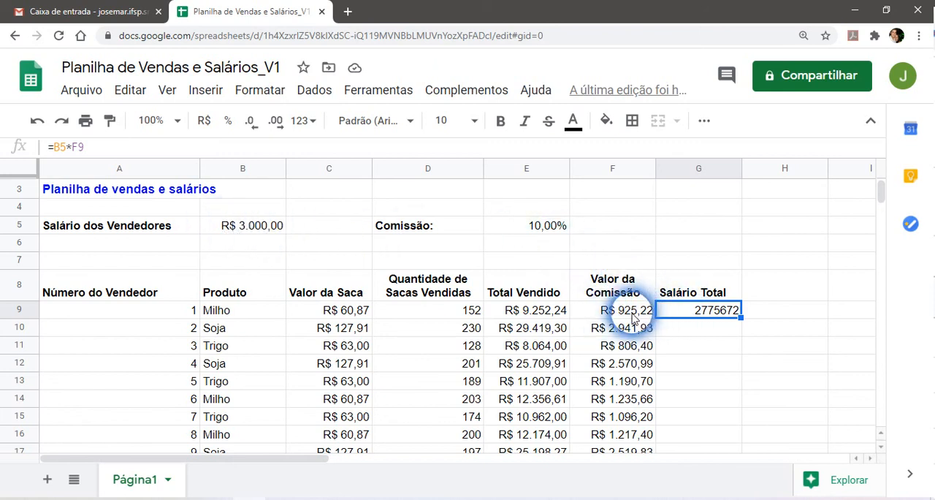
left_click(529, 315)
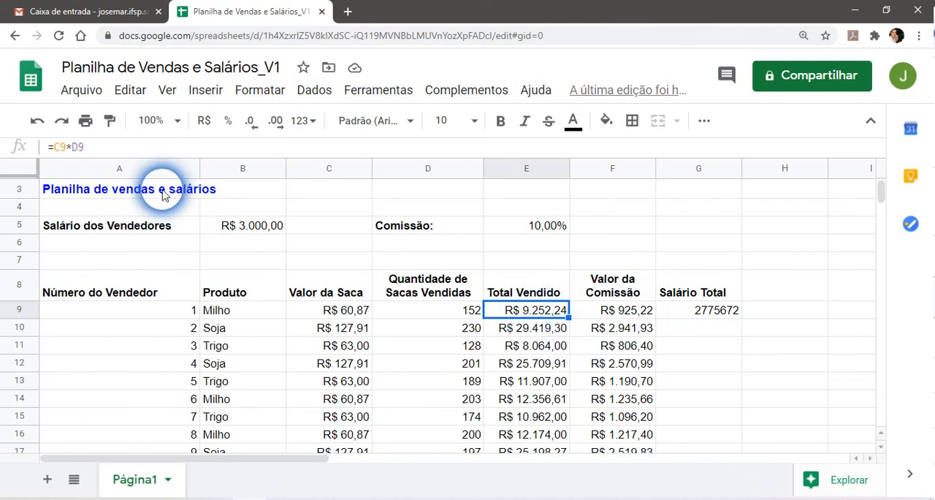
left_click(628, 310)
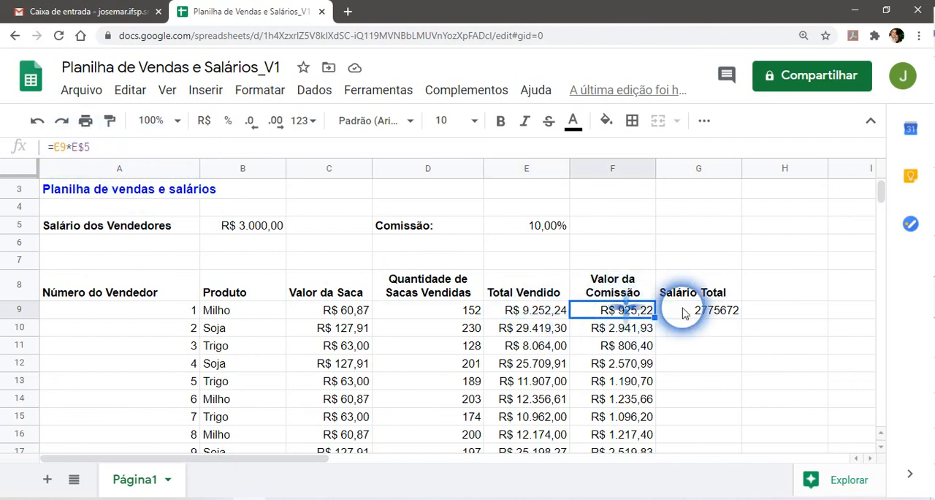
Replace the total salary formula in G9 with =B5+F9, adding the base salary to the commission.
left_click(685, 313)
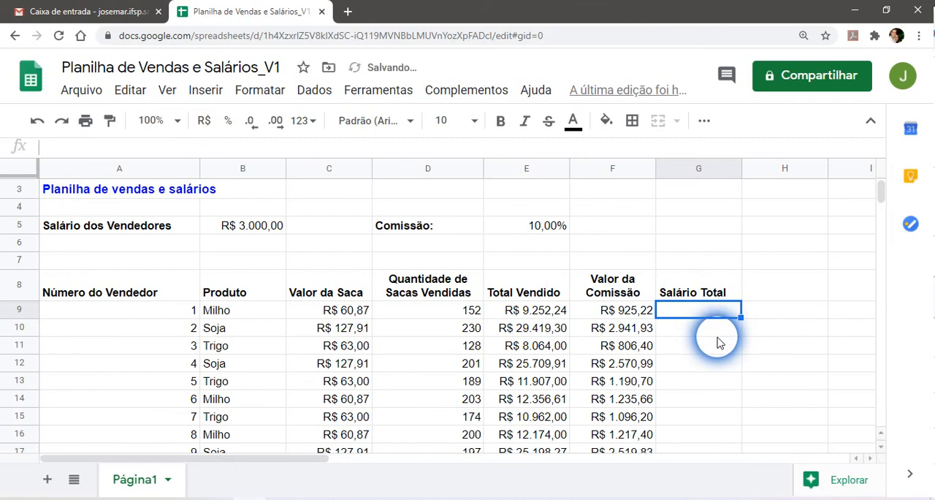
type("=")
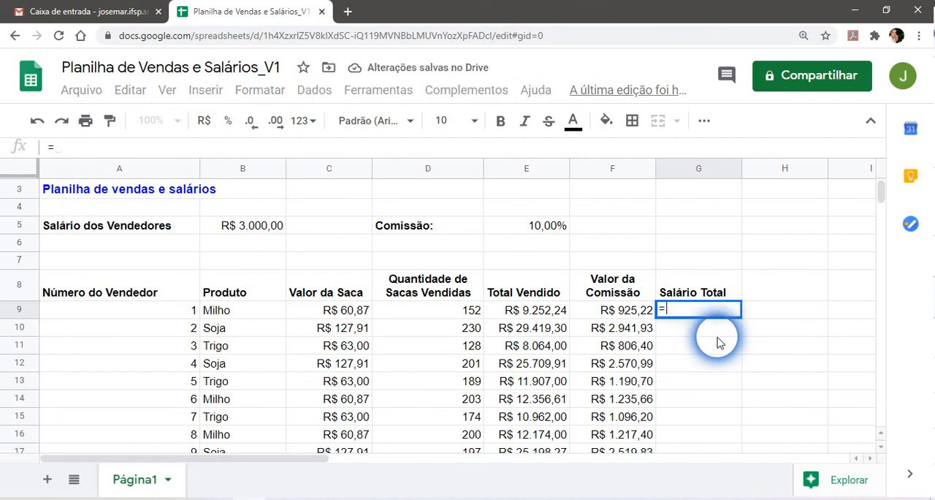
left_click(251, 223)
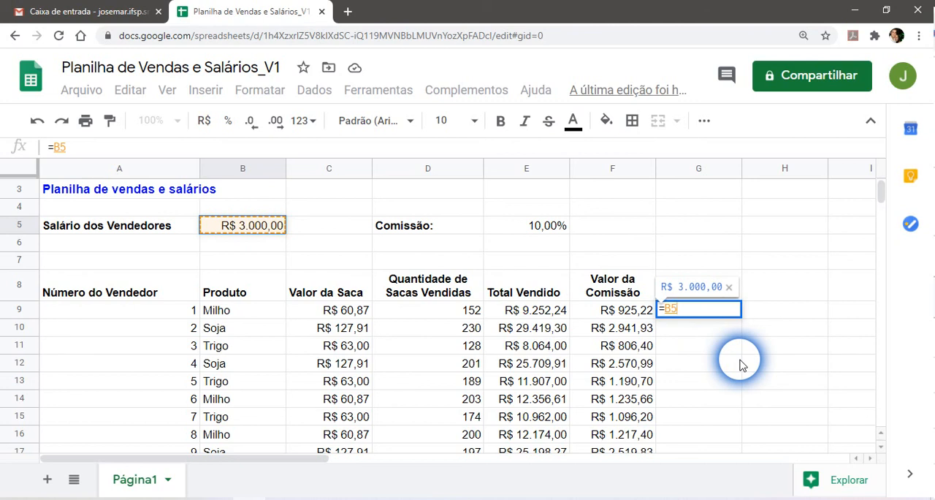
type("+")
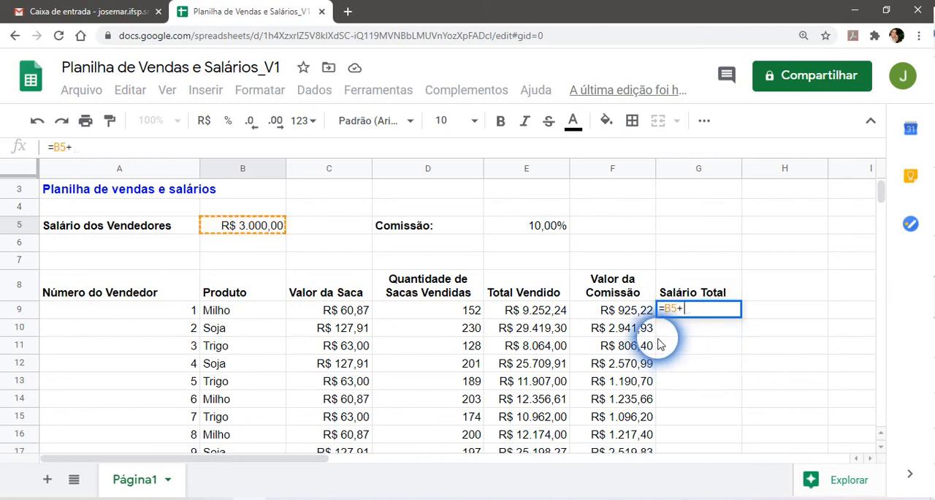
left_click(614, 316)
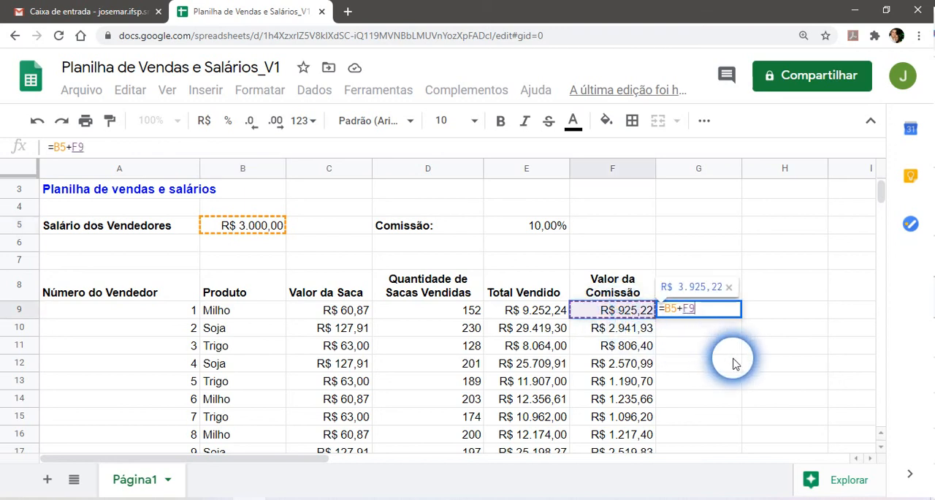
key("Return")
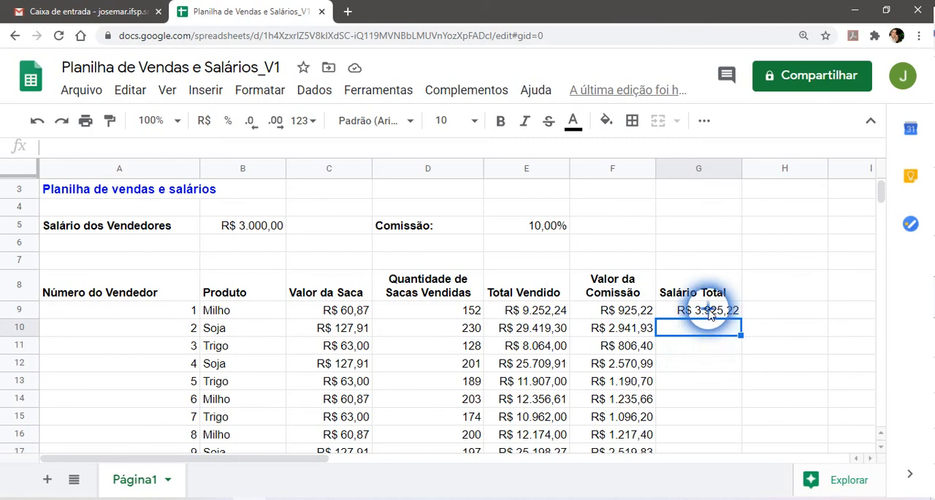
Fill the unlocked total salary formula from G9 down through G11.
left_click(707, 313)
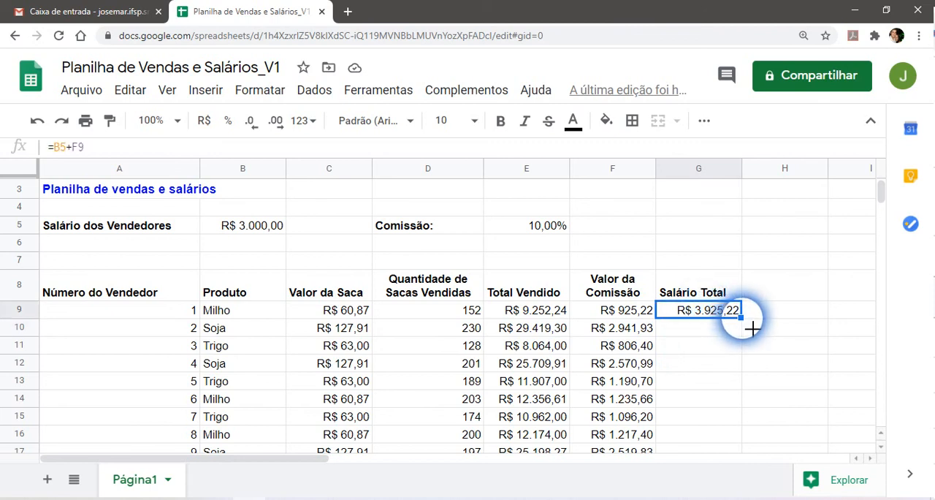
left_click_drag(752, 330, 744, 357)
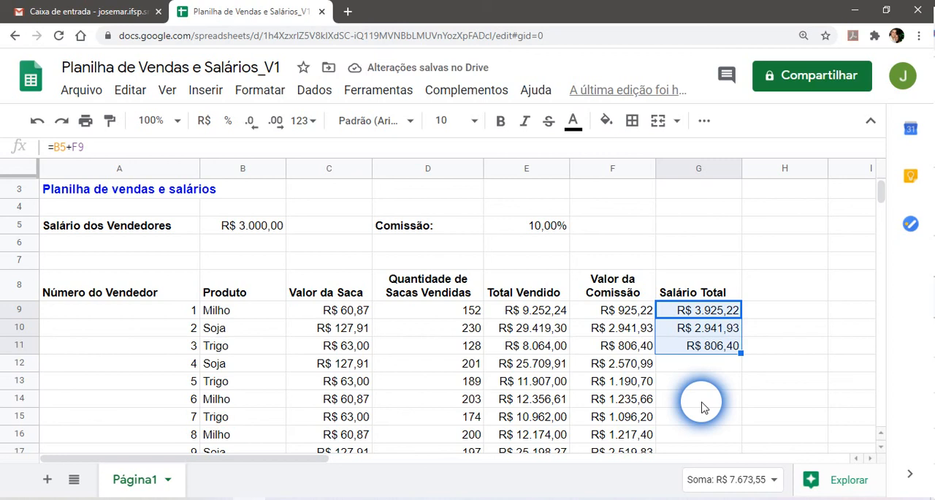
Compare the total salary formulas in G9, G10 and G11, examining which base salary cell each one references.
left_click(697, 330)
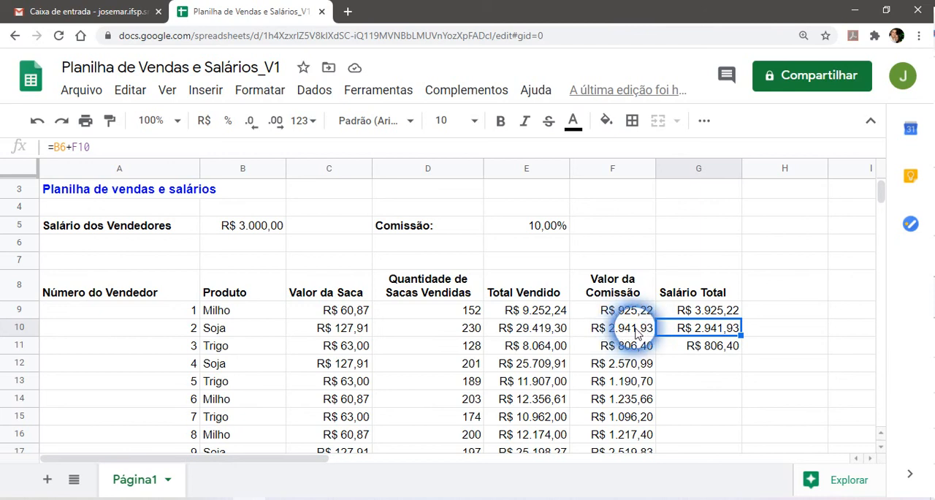
left_click(677, 350)
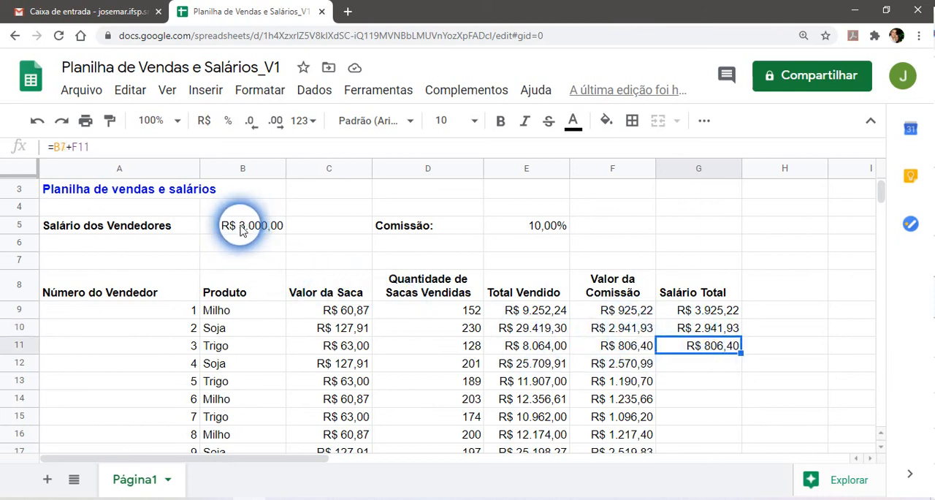
left_click(701, 314)
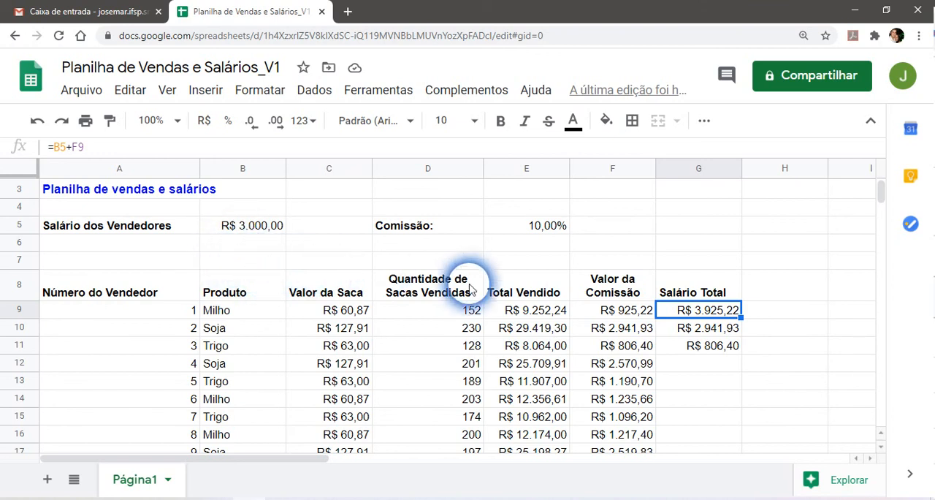
left_click(707, 330)
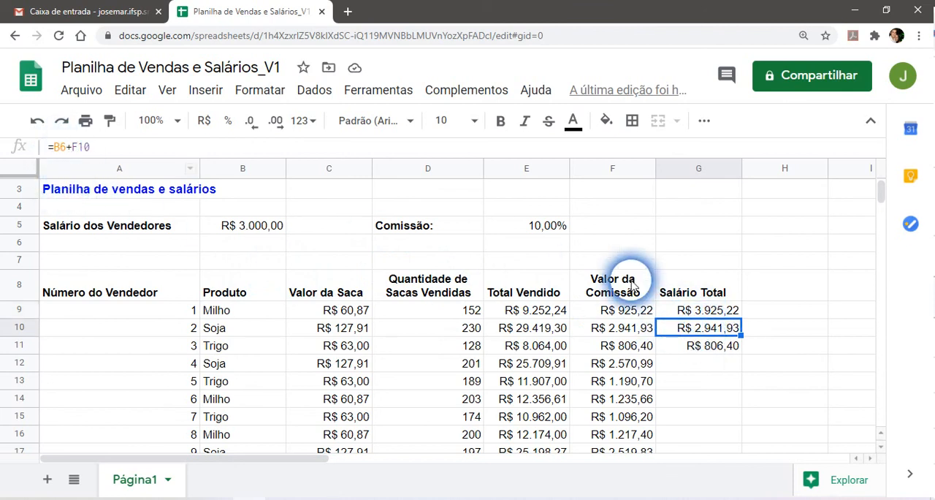
double_click(712, 329)
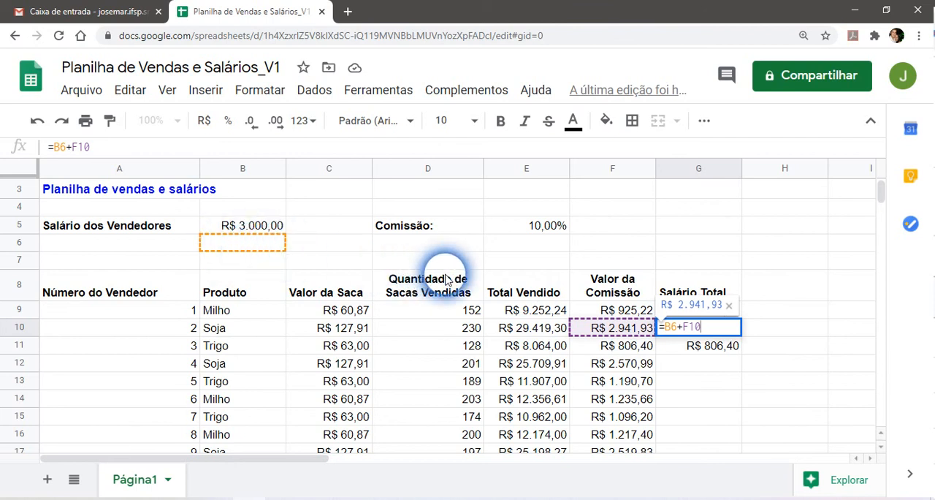
key("Return")
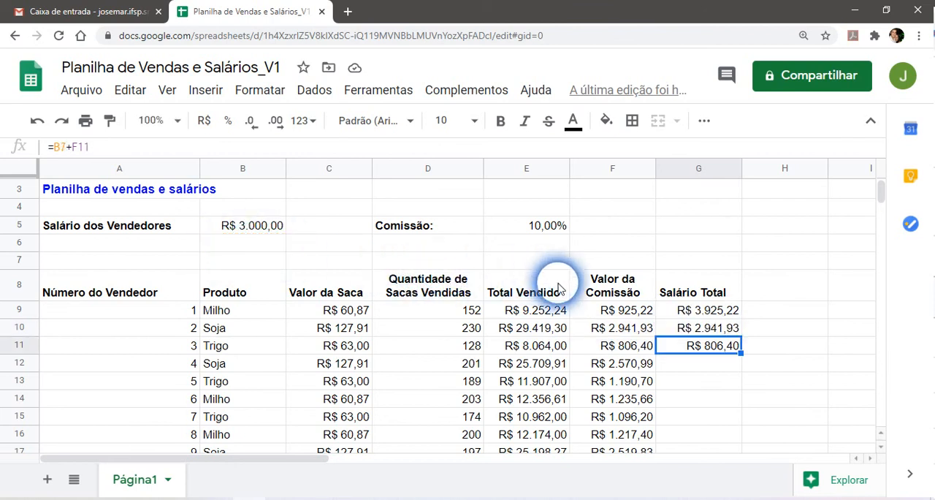
double_click(713, 346)
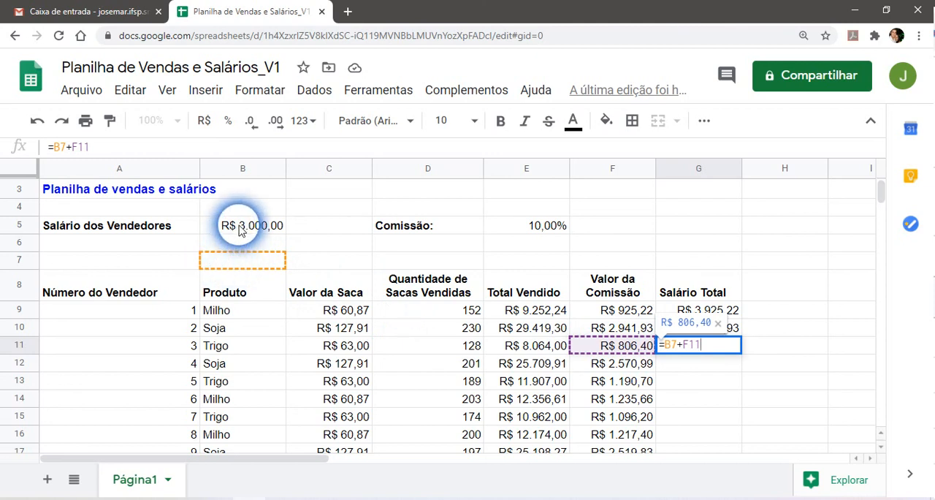
key("Return")
Clear the filled total salary formulas from G10 and G11.
left_click_drag(697, 328, 707, 349)
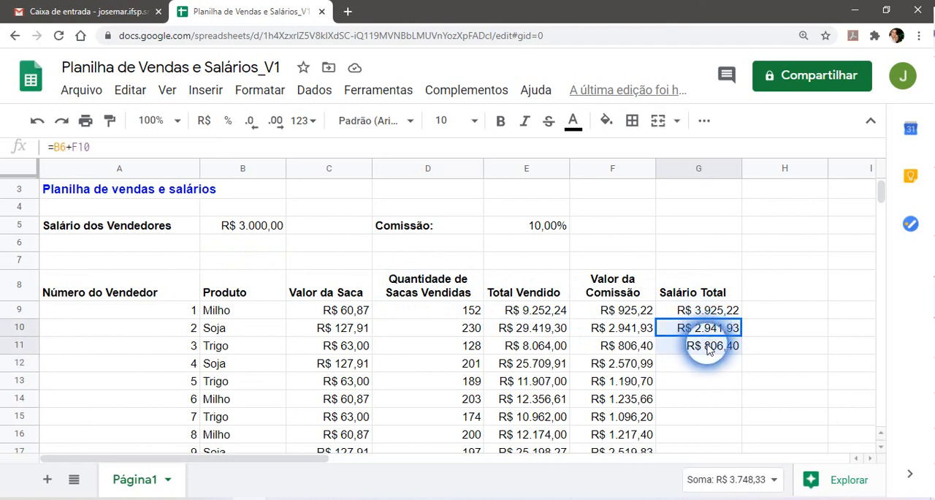
key("Delete")
Lock the row of the base salary reference in G9, making the formula =B$5+F9.
left_click(707, 313)
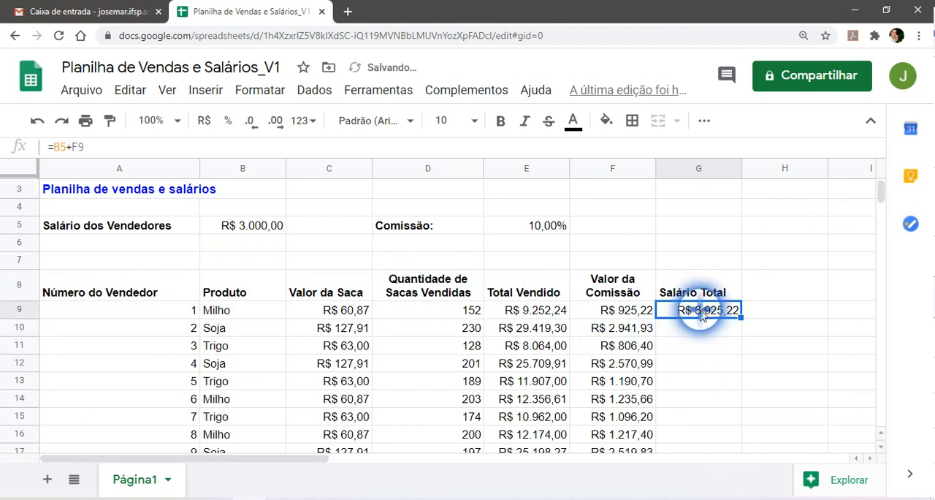
double_click(707, 313)
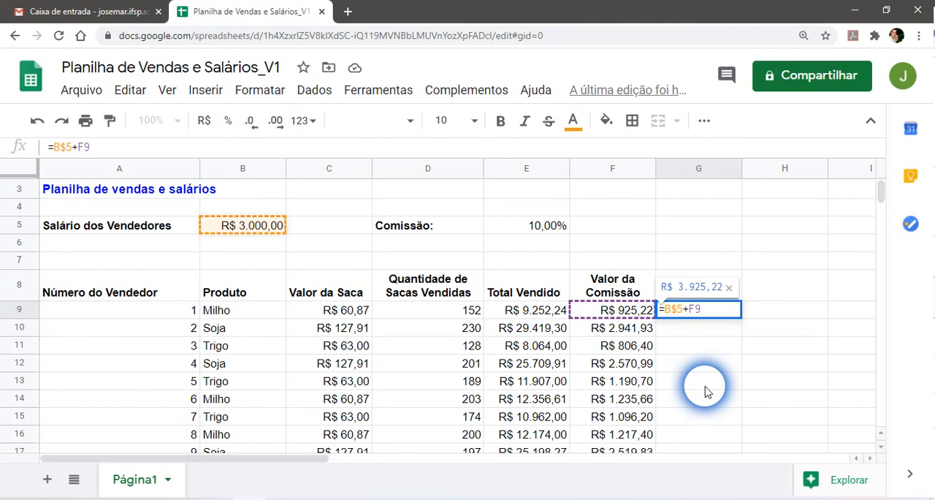
key("Return")
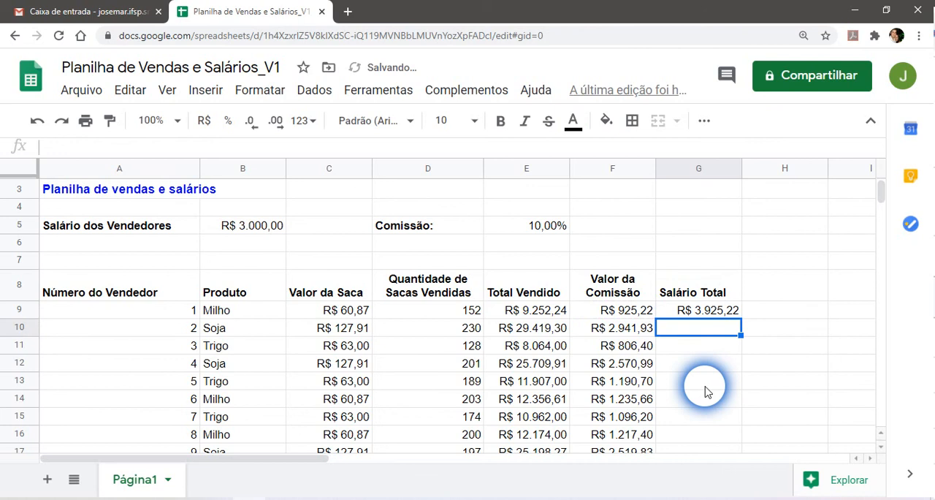
left_click(709, 310)
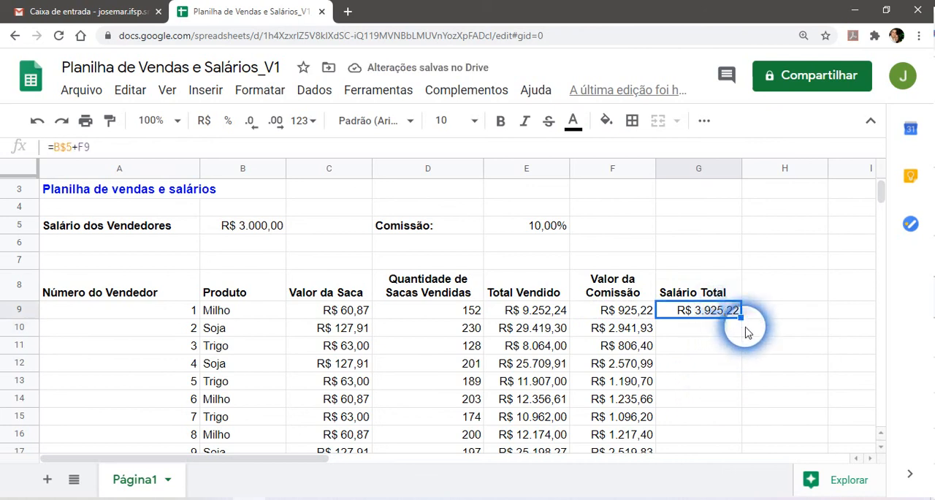
Fill the locked total salary formula from G9 down through G17.
left_click_drag(752, 329, 724, 328)
scroll(707, 390, "up", 1)
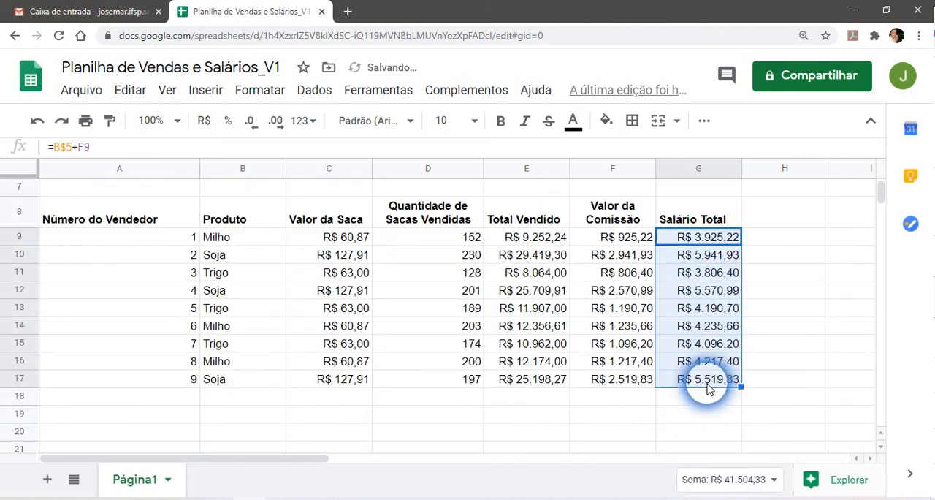
scroll(707, 292, "up", 1)
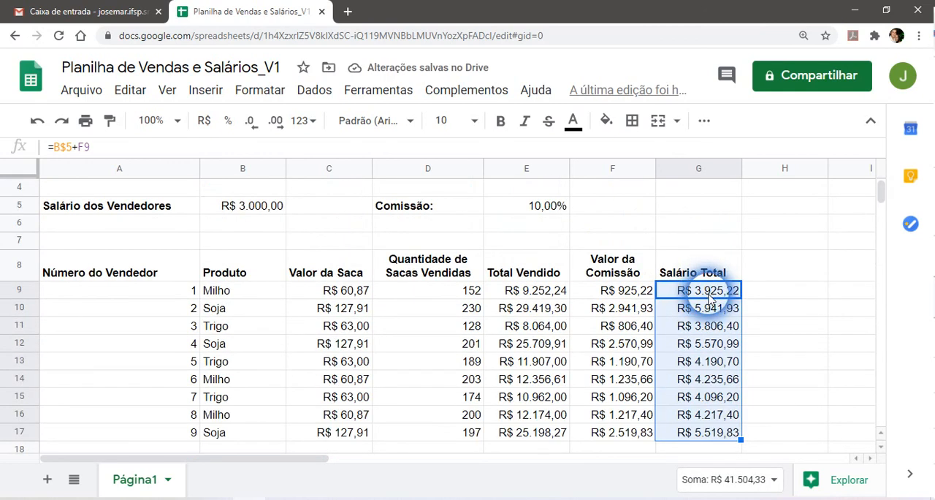
Examine the filled total salary formulas in G9 through G13, checking which base salary and commission cells each one references.
left_click(708, 296)
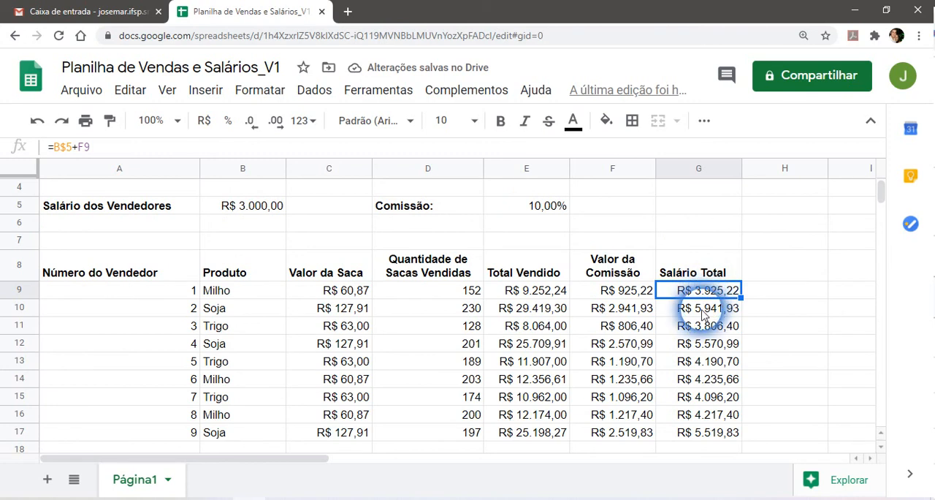
left_click(703, 309)
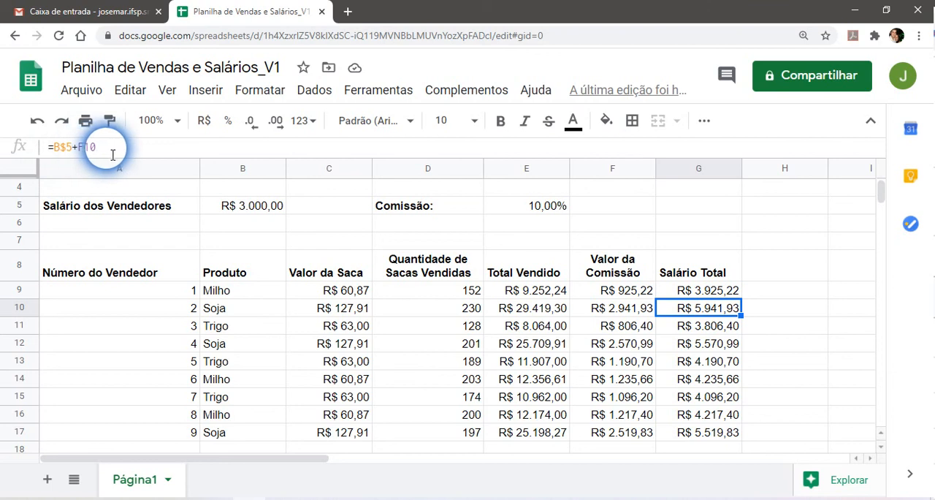
left_click(708, 328)
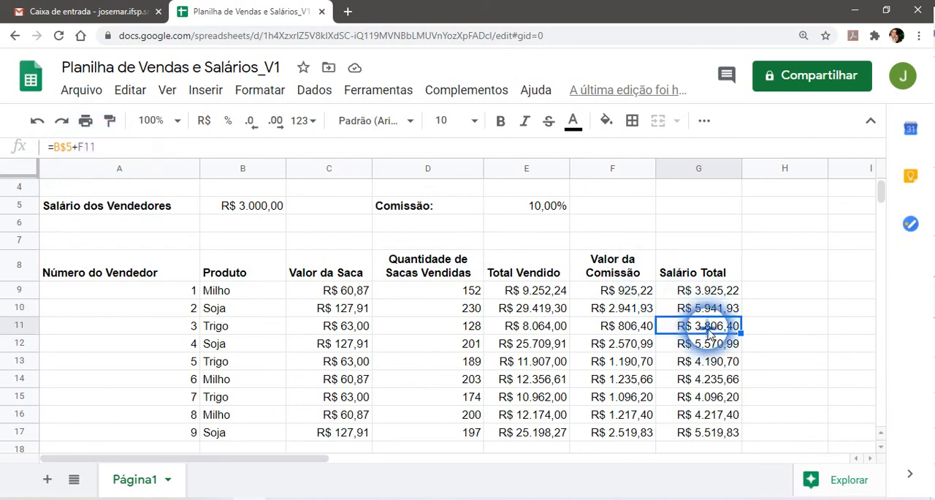
double_click(708, 327)
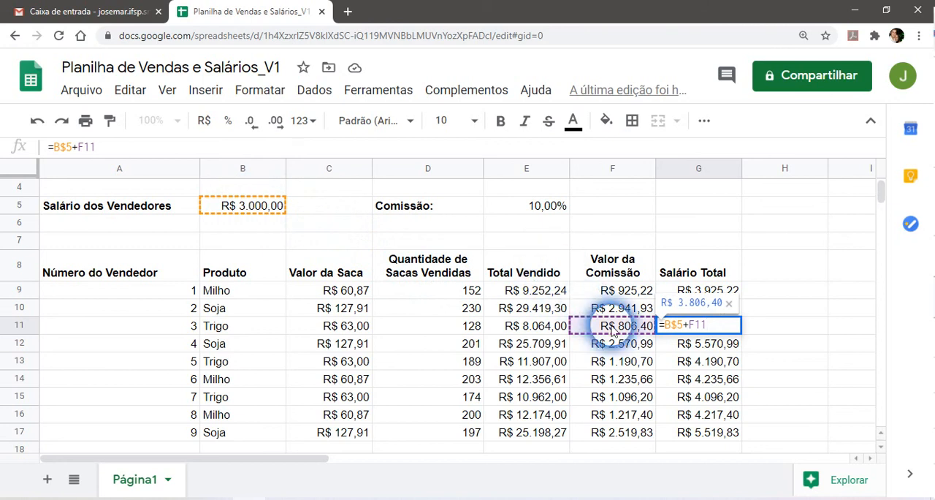
left_click(708, 349)
double_click(708, 349)
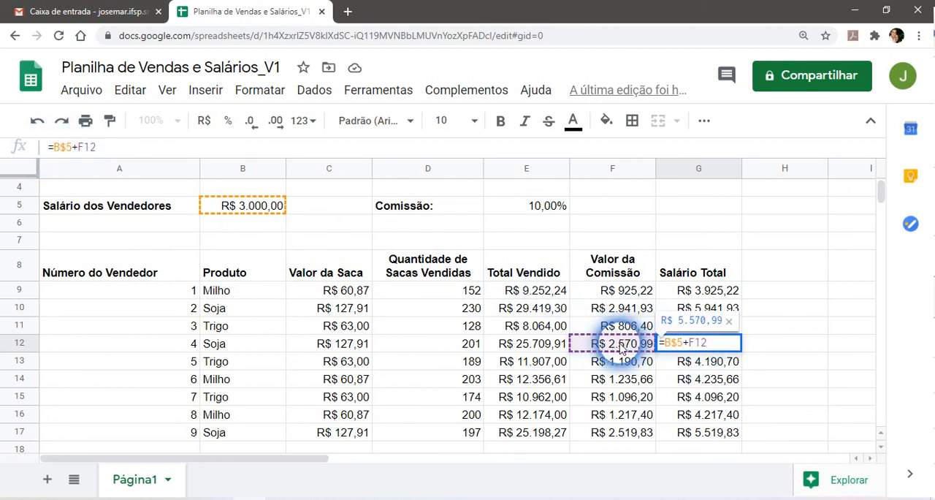
key("Return")
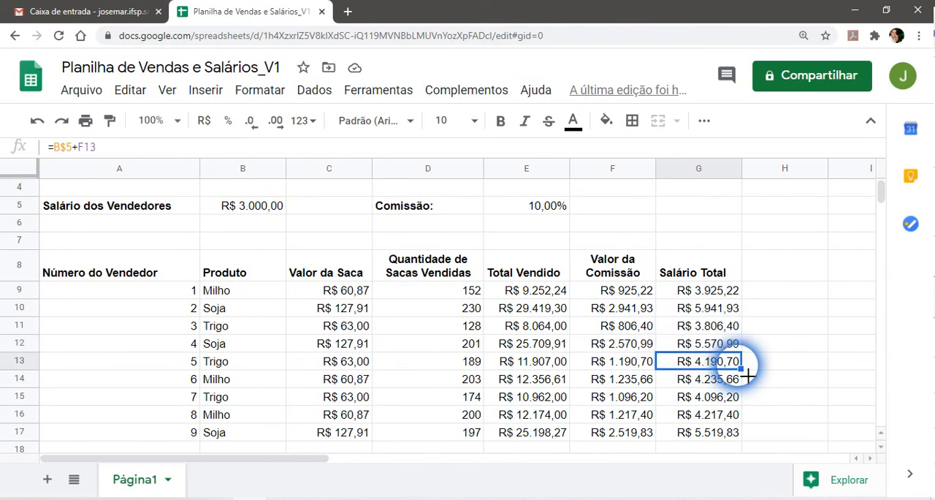
scroll(789, 323, "up", 2)
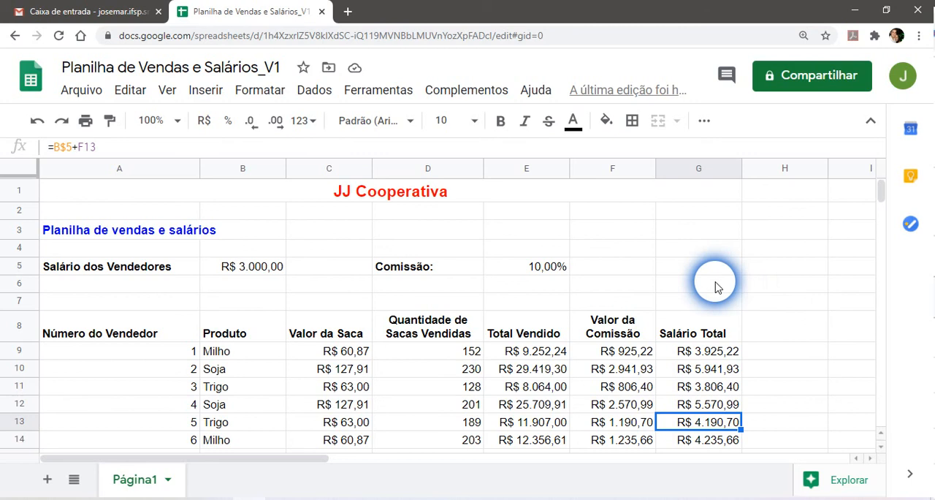
Apply alternating colours to the table range A8:G17 using the default style with a medium-blue header and light-blue bands.
scroll(719, 292, "down", 2)
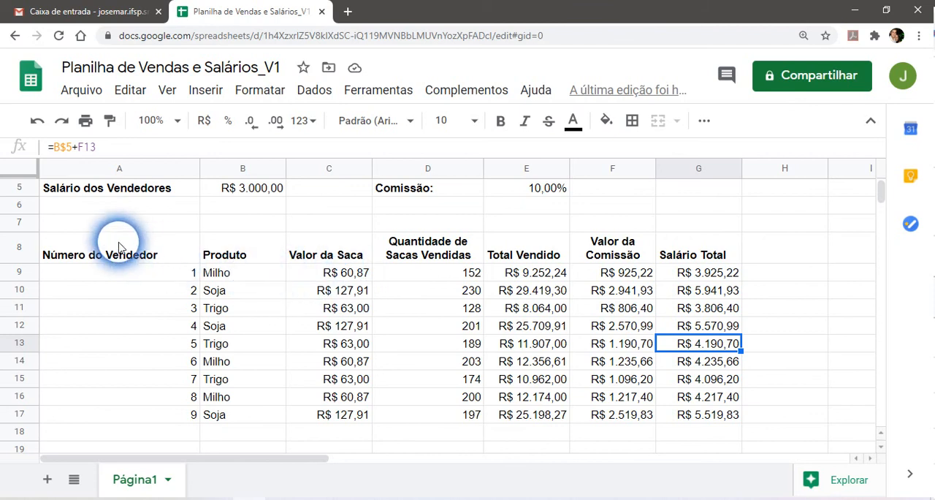
left_click_drag(118, 246, 729, 416)
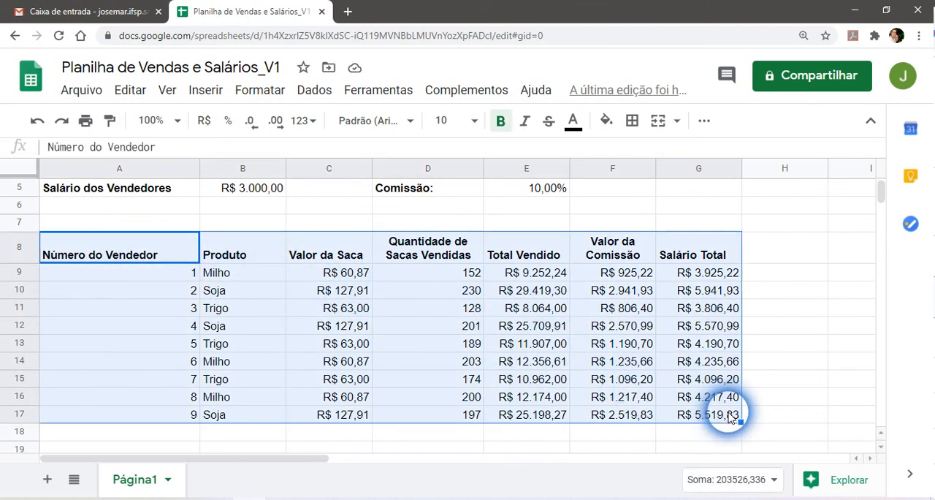
left_click(267, 97)
scroll(319, 349, "down", 1)
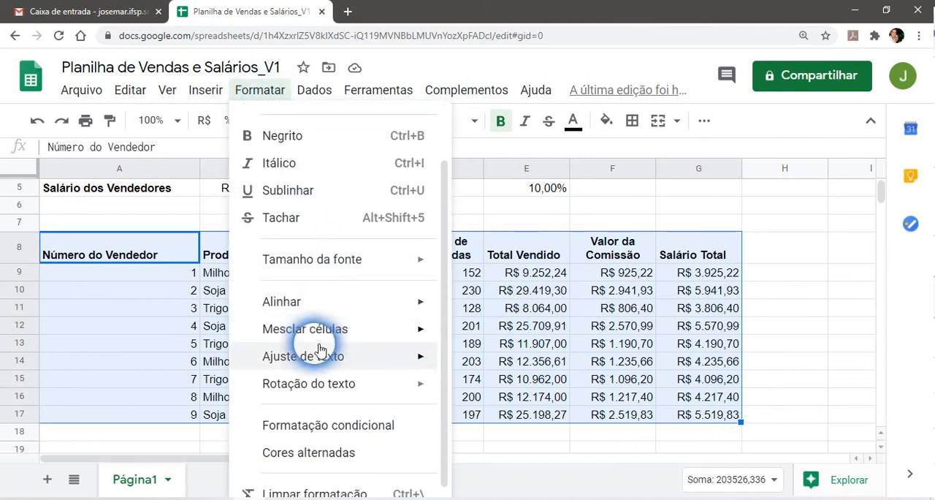
scroll(319, 387, "down", 1)
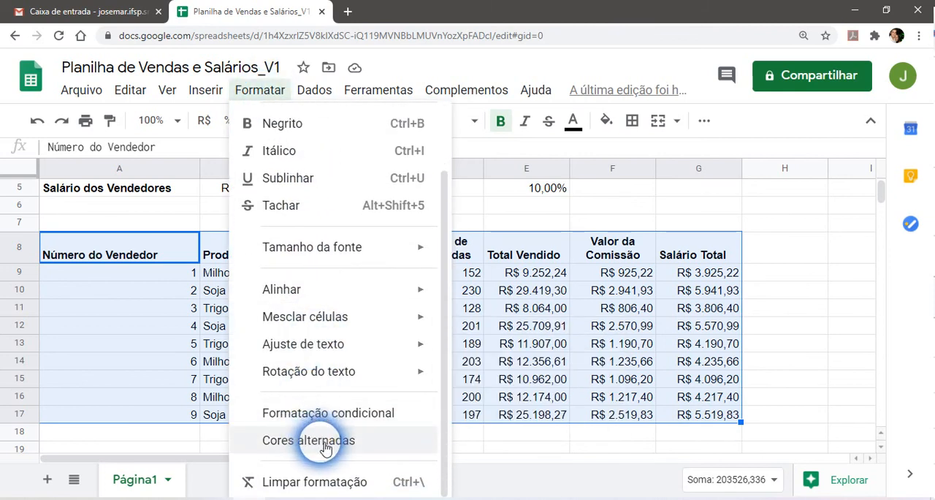
left_click(444, 438)
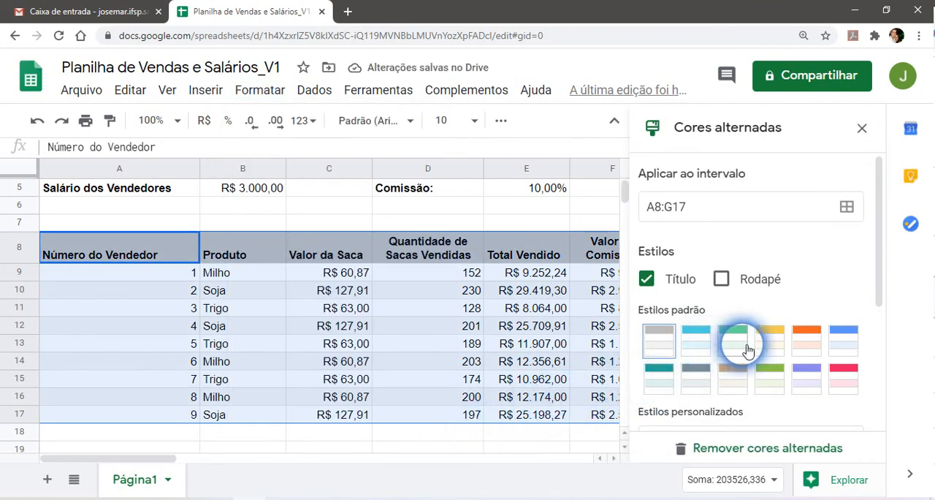
left_click(843, 351)
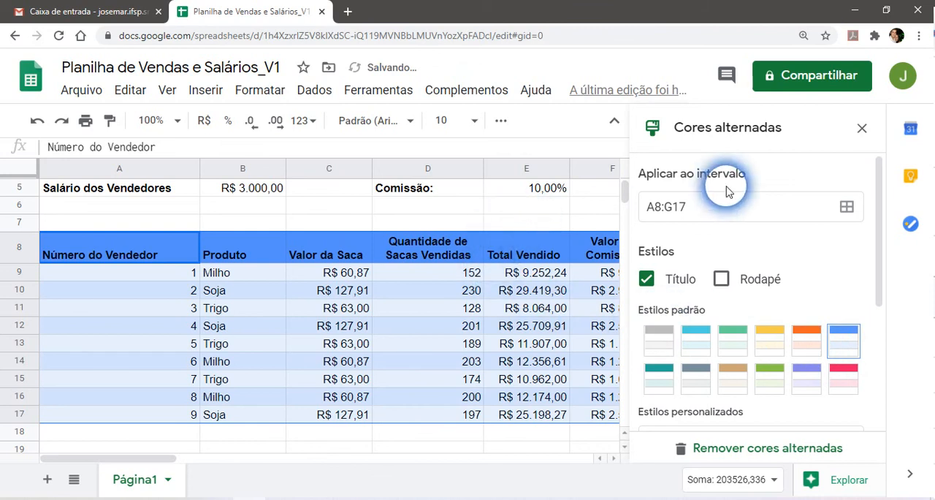
left_click(862, 130)
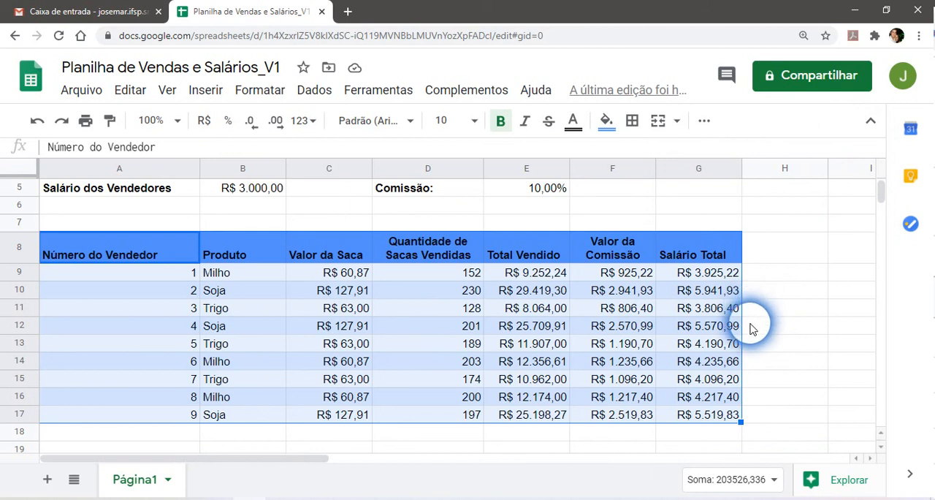
scroll(783, 359, "up", 1)
left_click(782, 346)
left_click(776, 263)
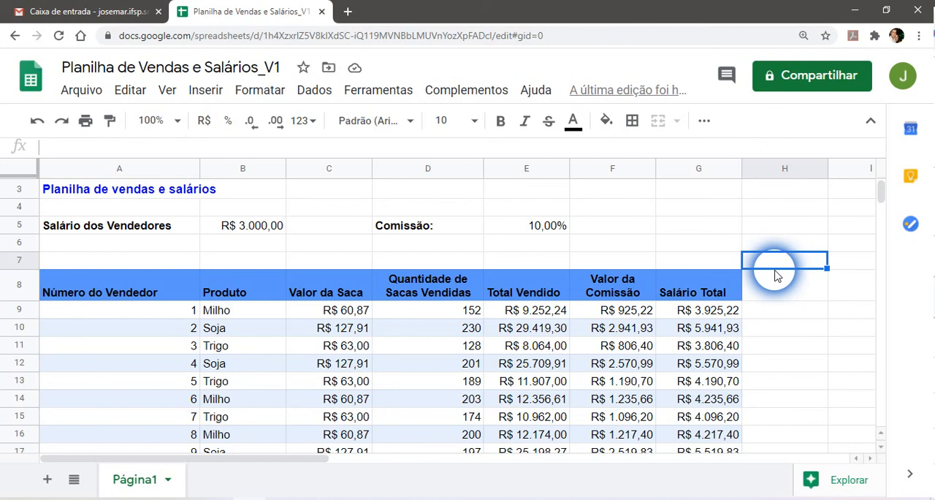
Review the row 9 formulas for total sold, commission value and total salary in E9, F9 and G9.
left_click(542, 313)
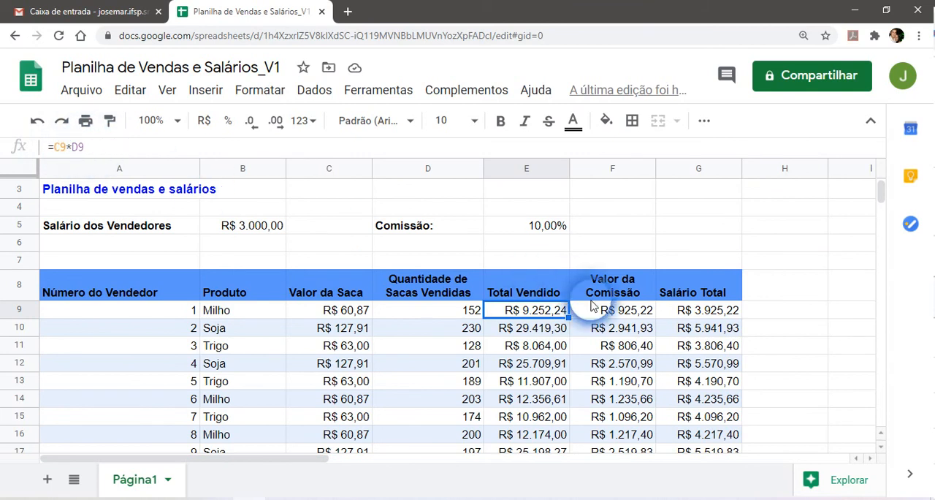
left_click(611, 311)
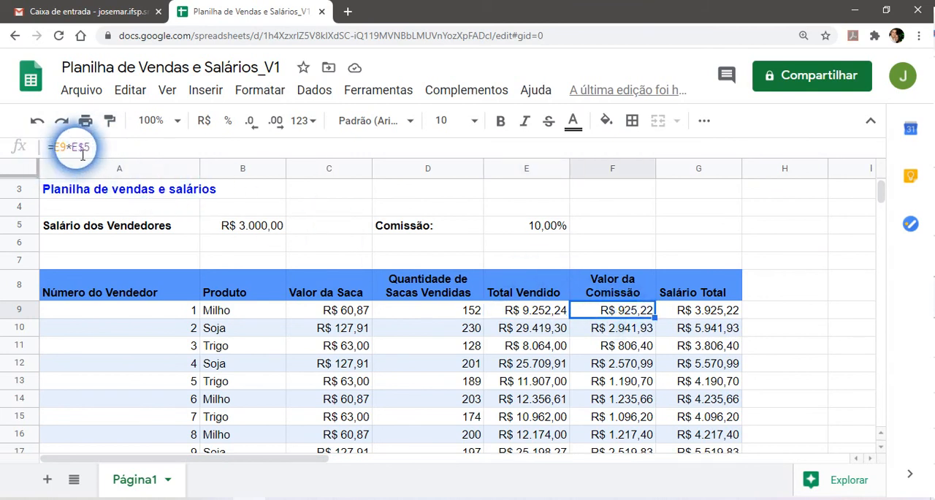
left_click(721, 312)
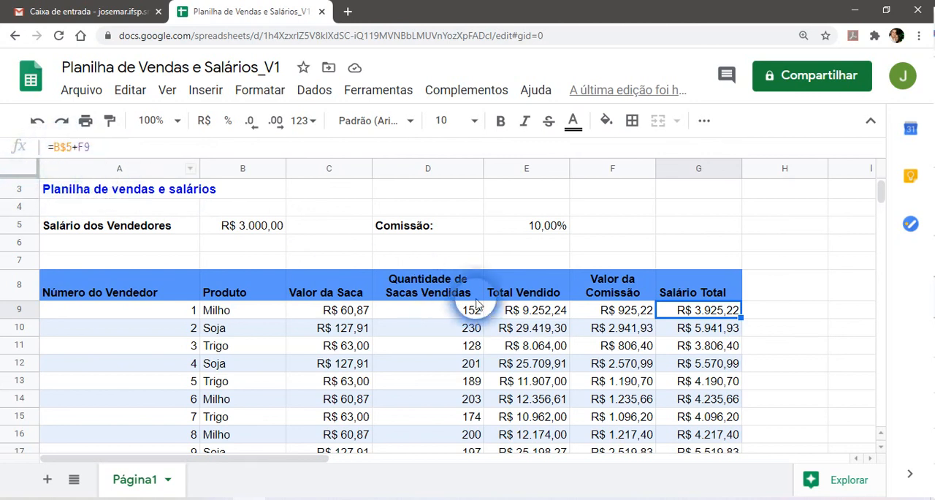
left_click(779, 314)
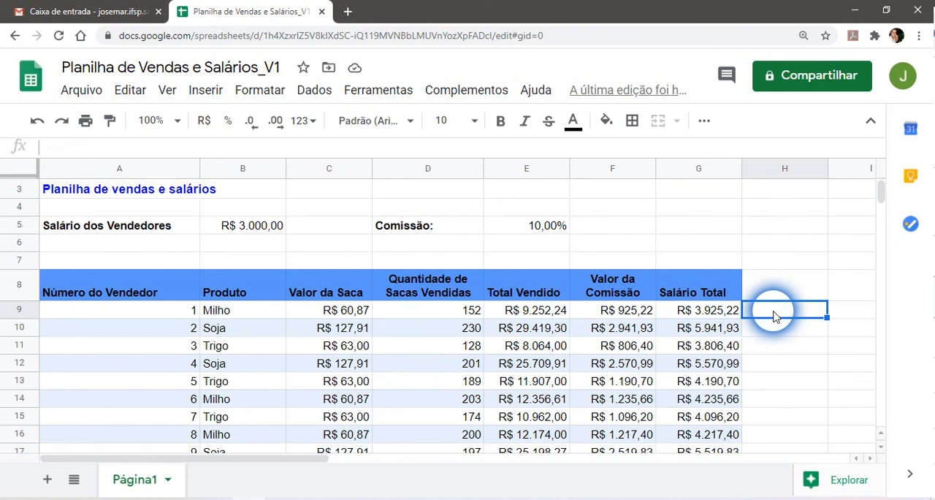
scroll(770, 372, "down", 1)
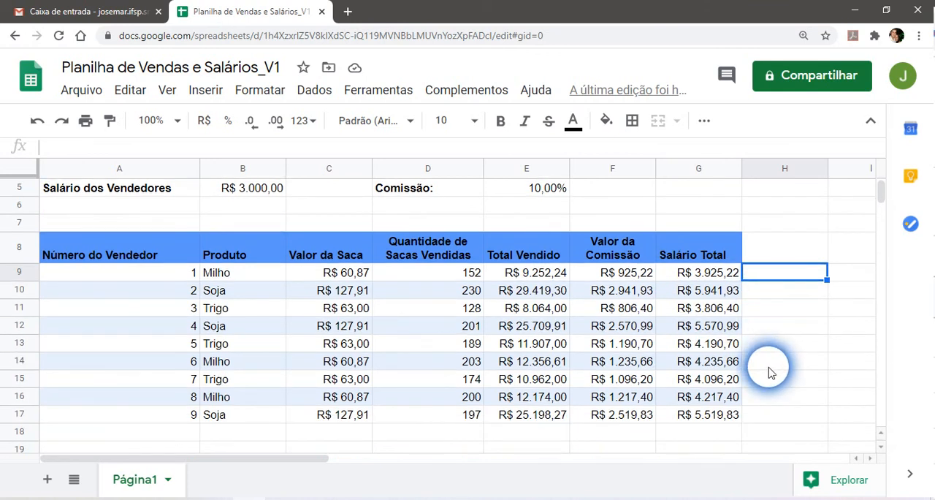